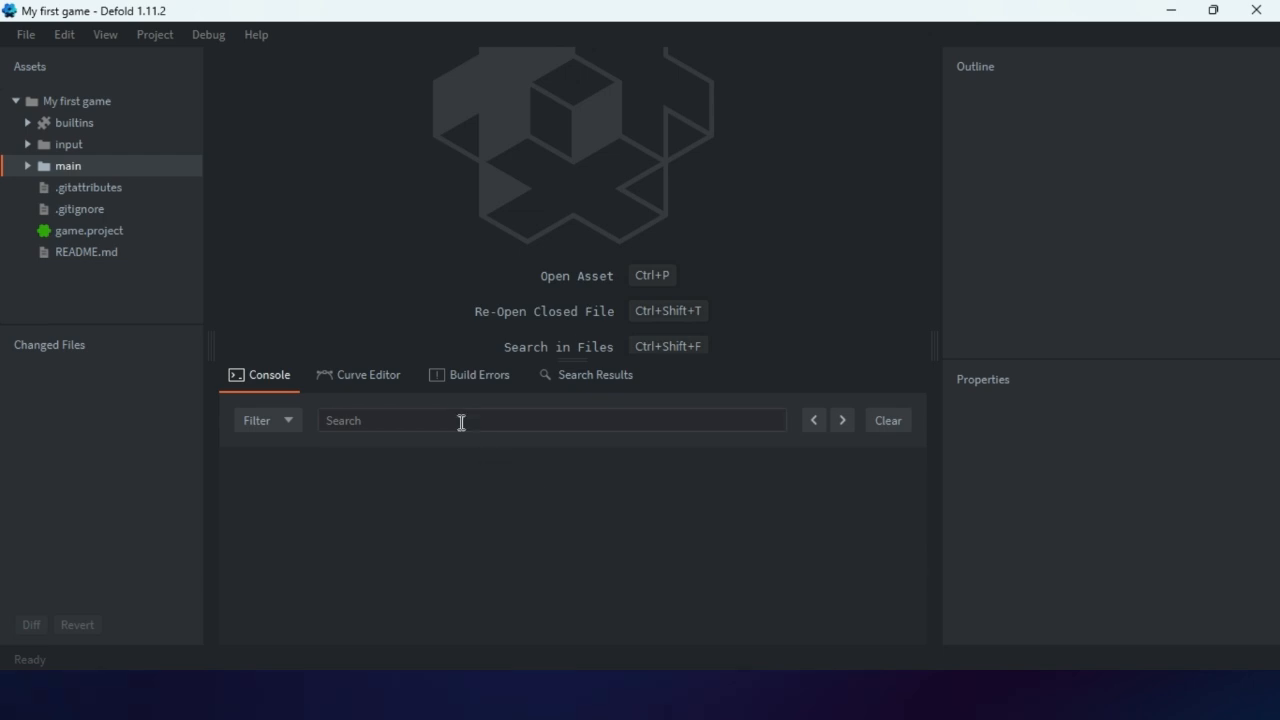
# Create a new atlas file named background in the main folder.
pyautogui.click(24, 167)
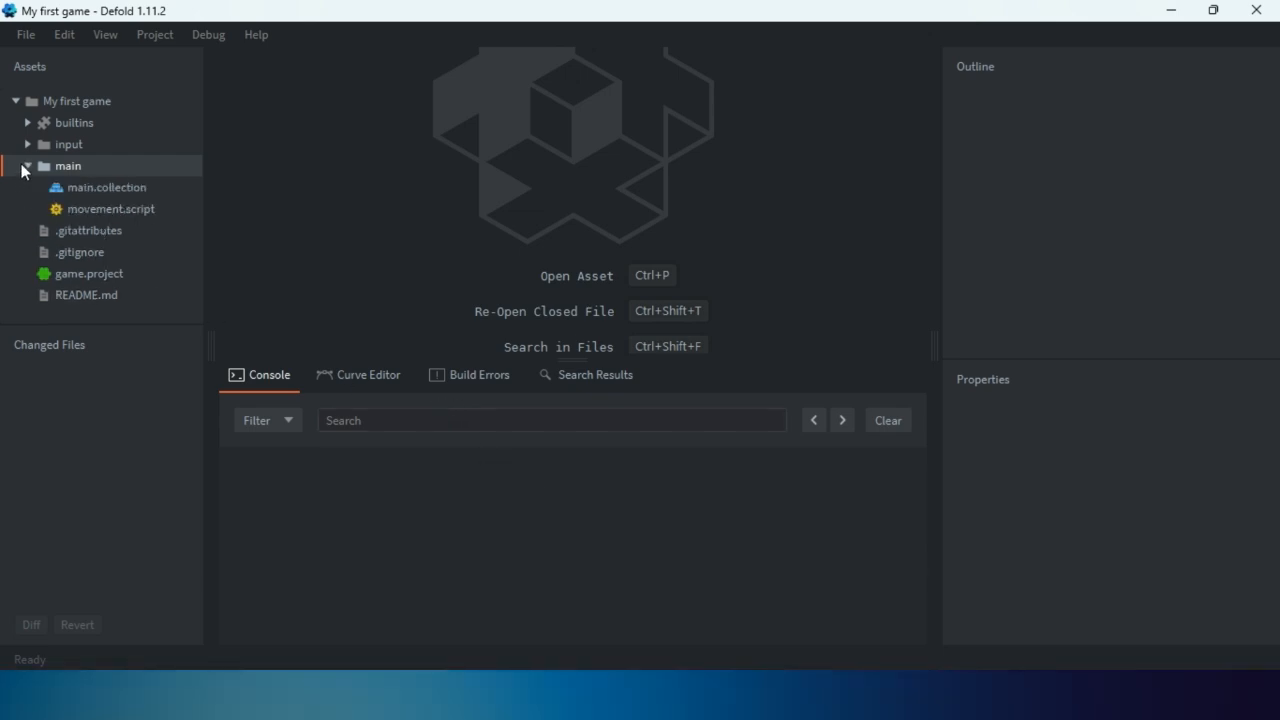
pyautogui.rightClick(56, 163)
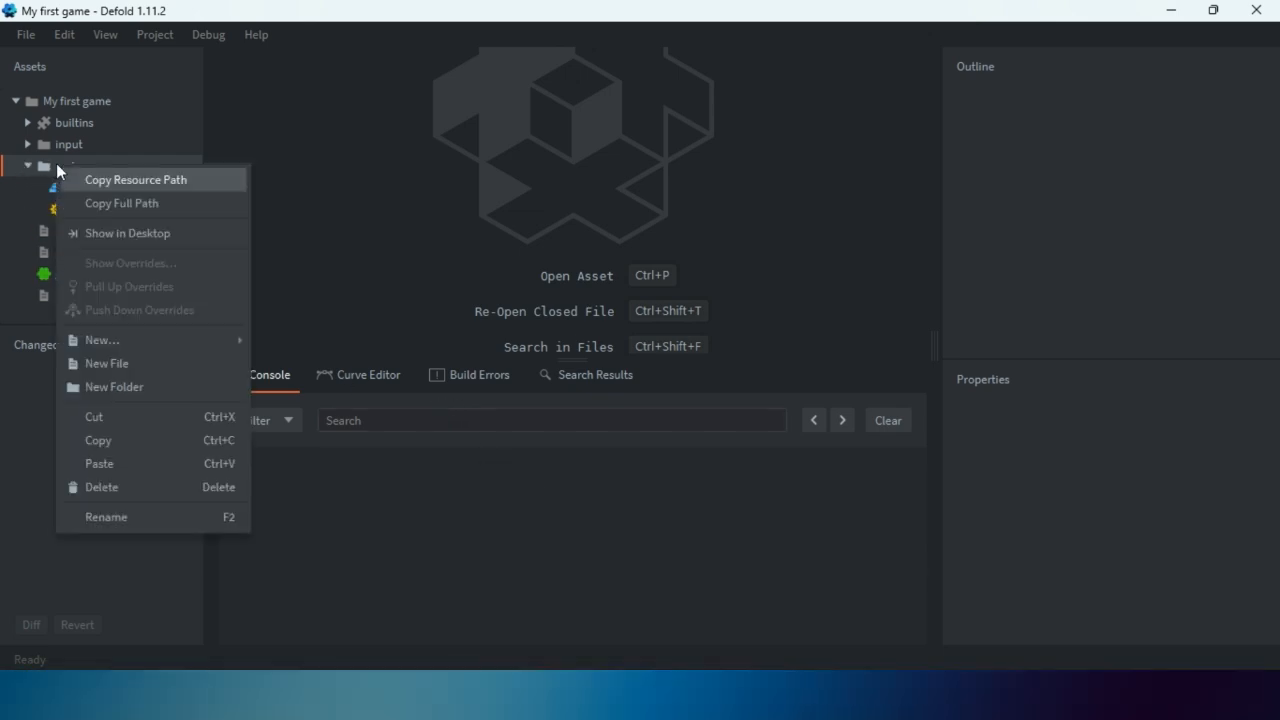
pyautogui.moveTo(107, 340)
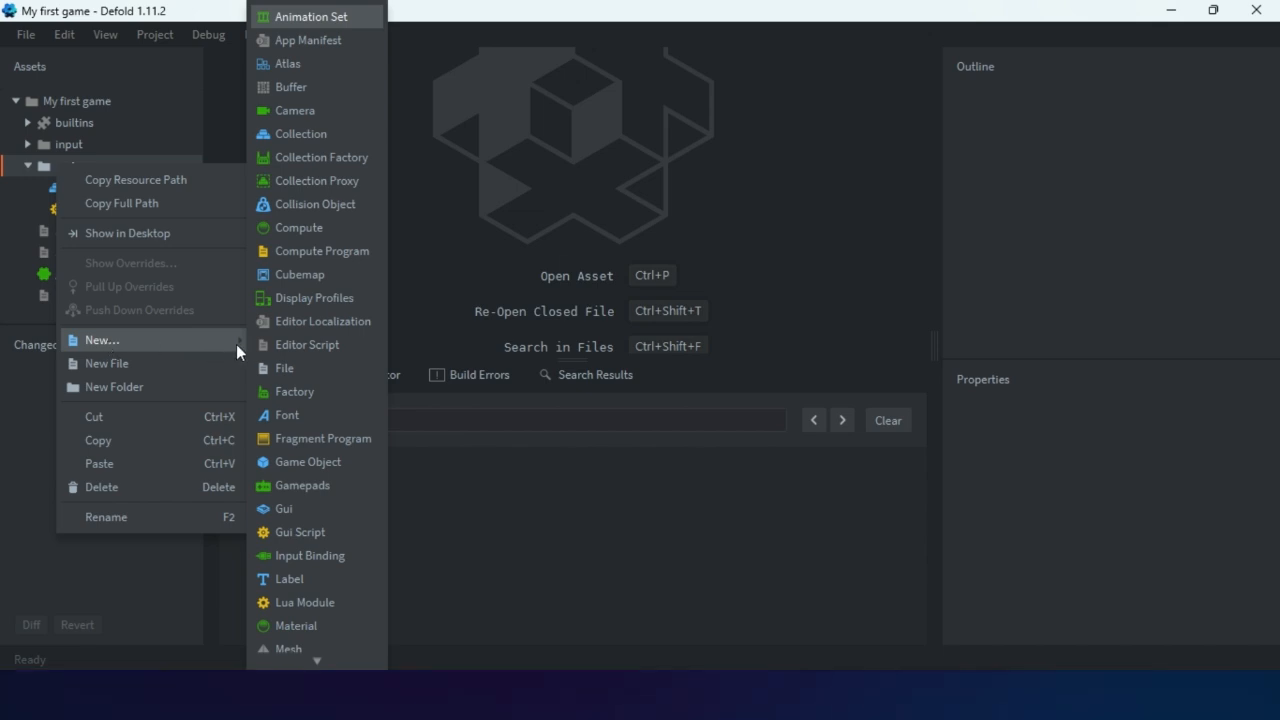
pyautogui.click(295, 72)
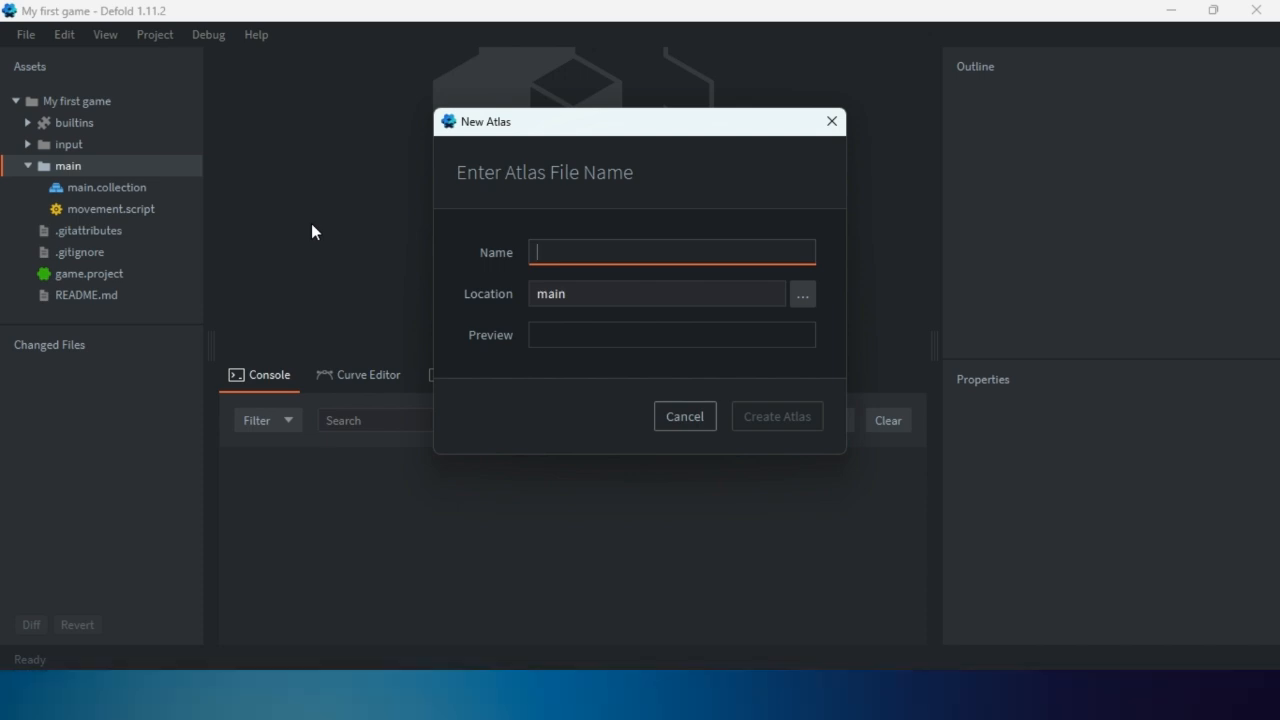
pyautogui.write('background')
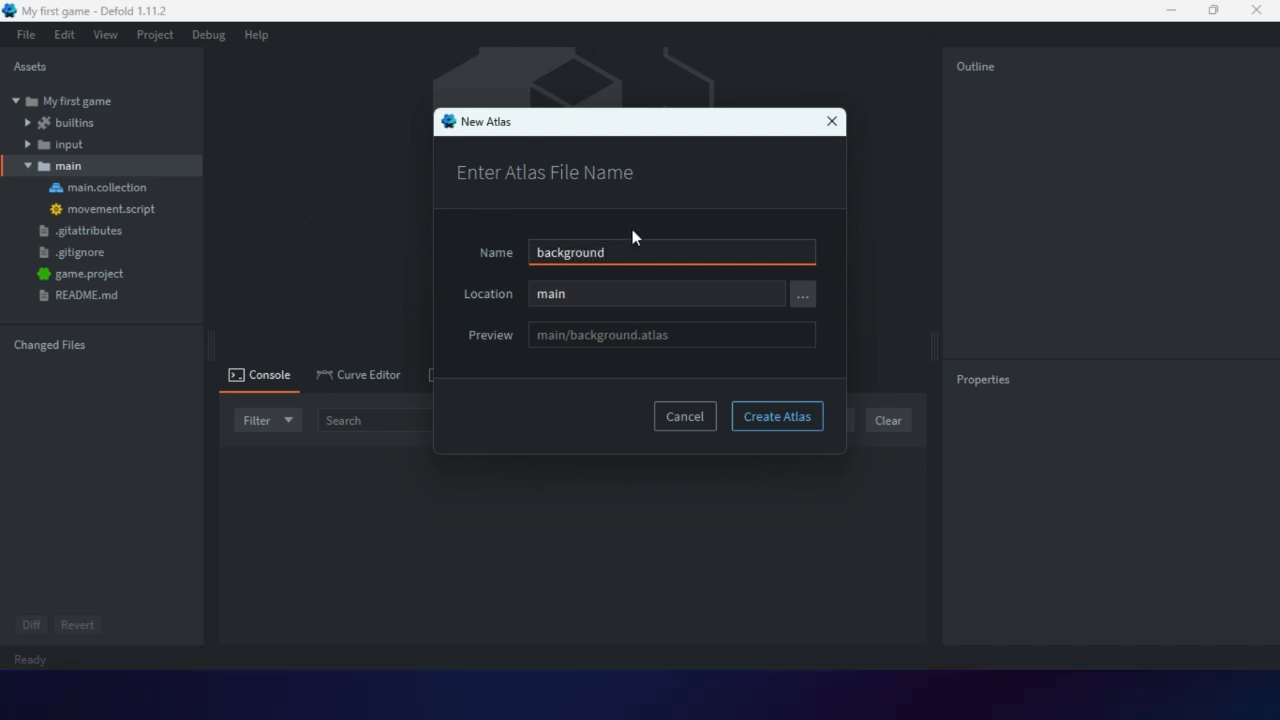
pyautogui.click(784, 417)
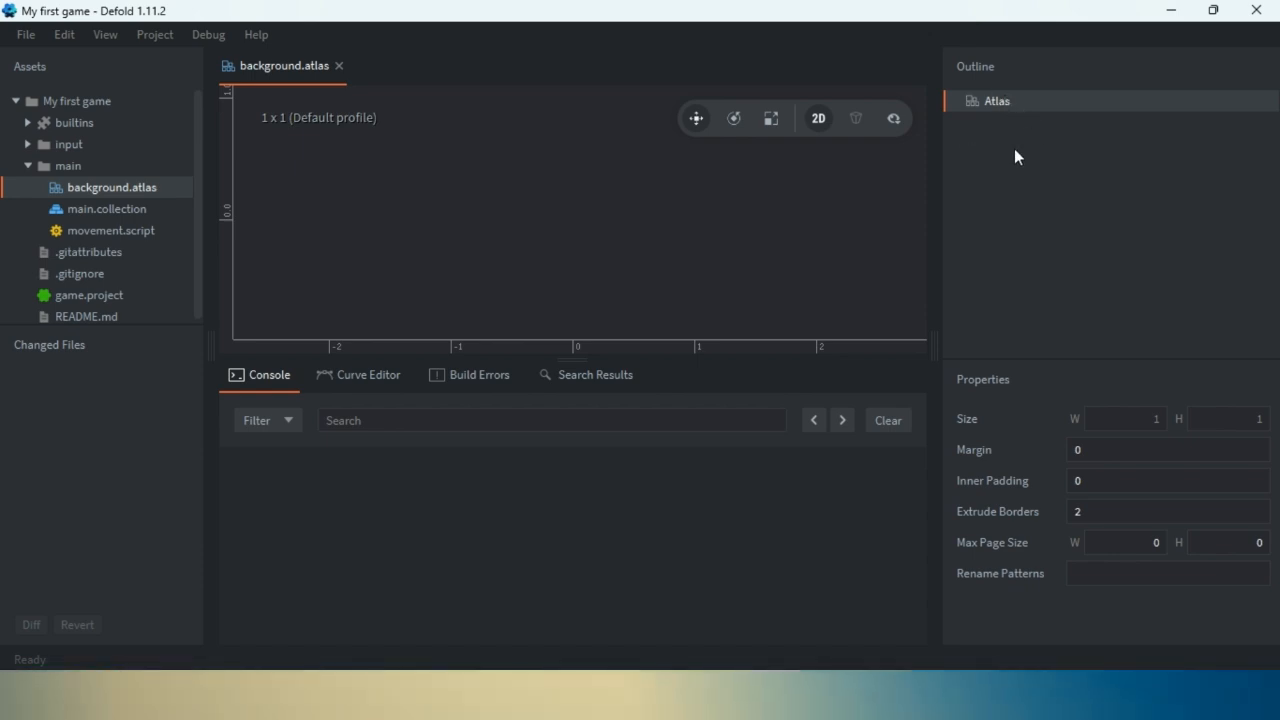
# Add the built-in image logo_256.png to the background atlas.
pyautogui.rightClick(997, 105)
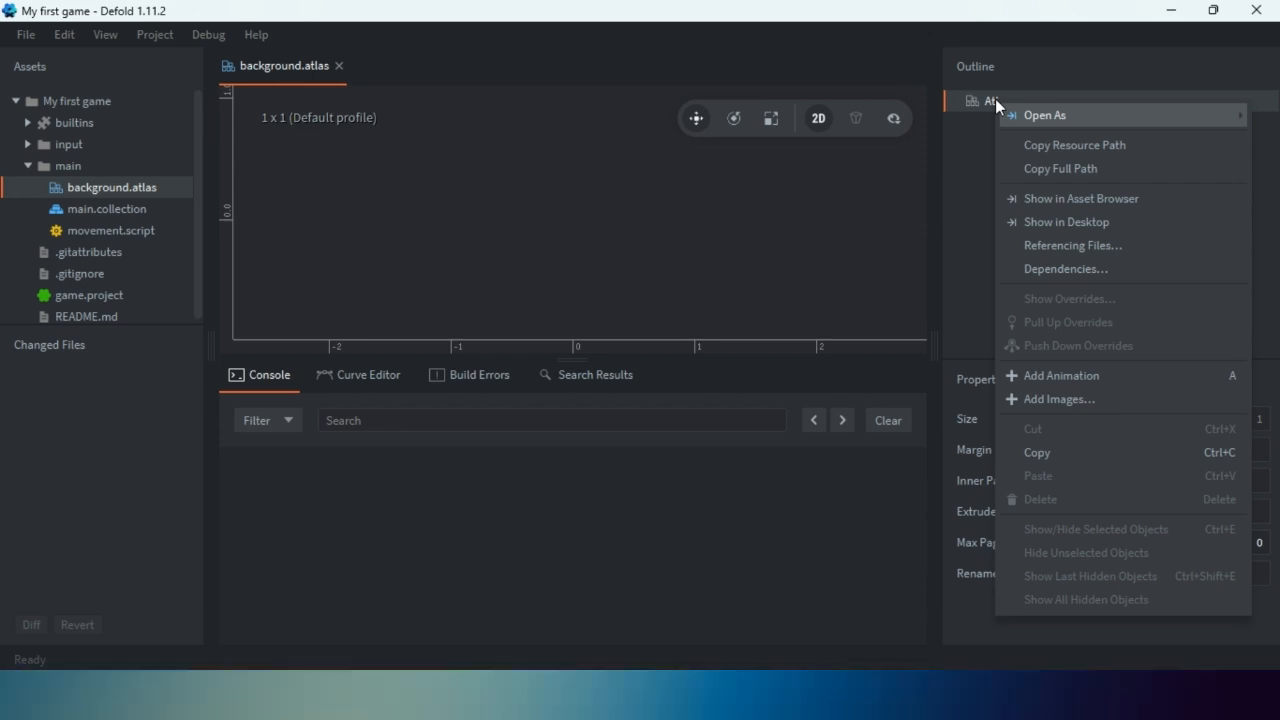
pyautogui.click(1084, 404)
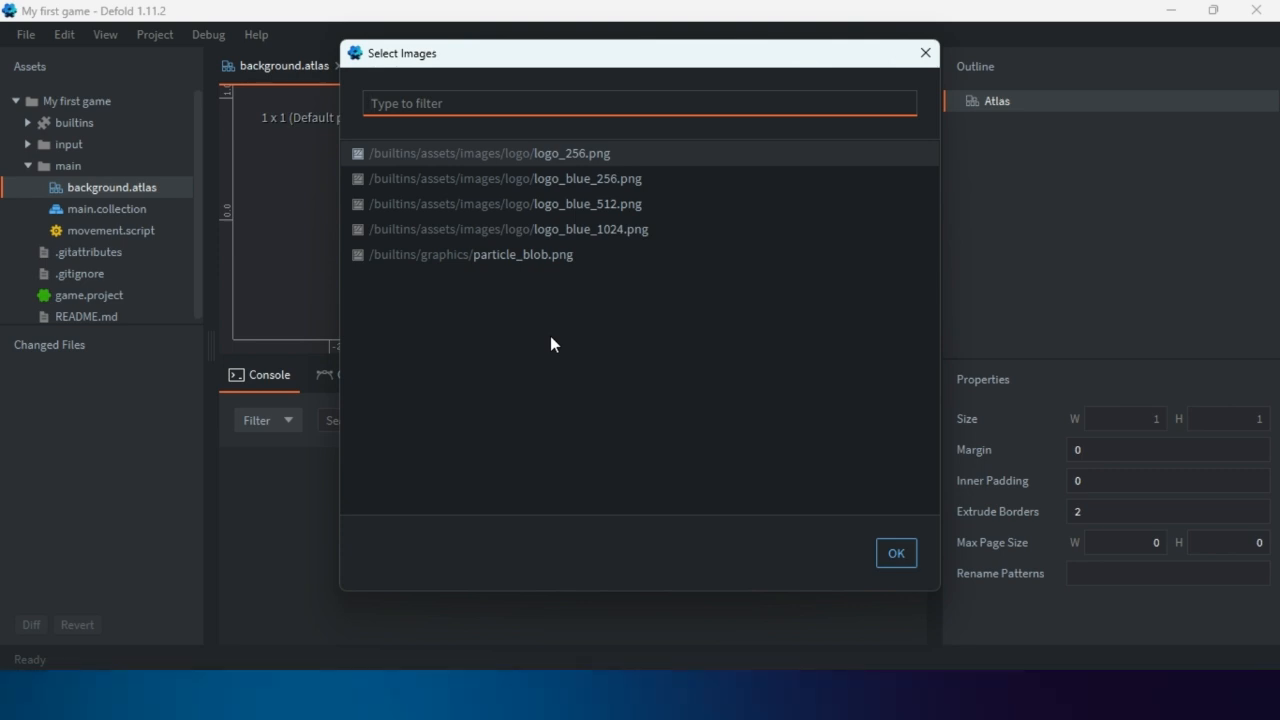
pyautogui.click(897, 553)
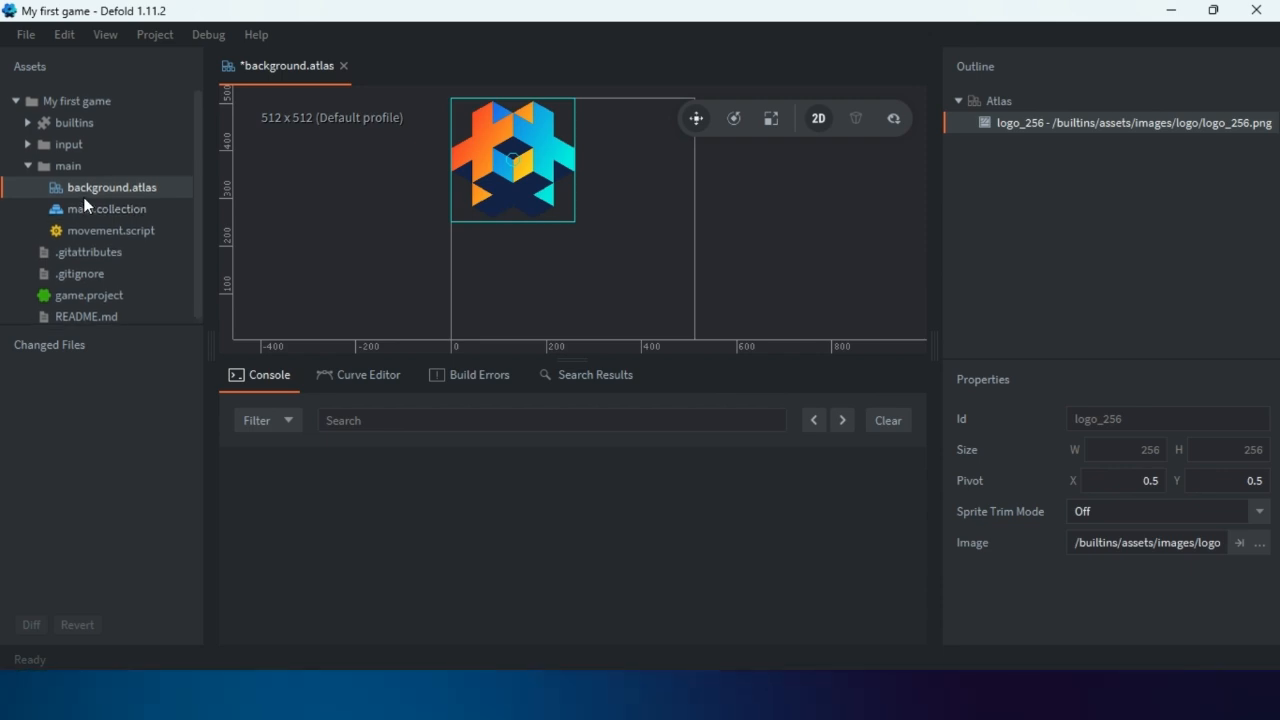
# Create a new folder named images in the root of the My first game project.
pyautogui.click(89, 96)
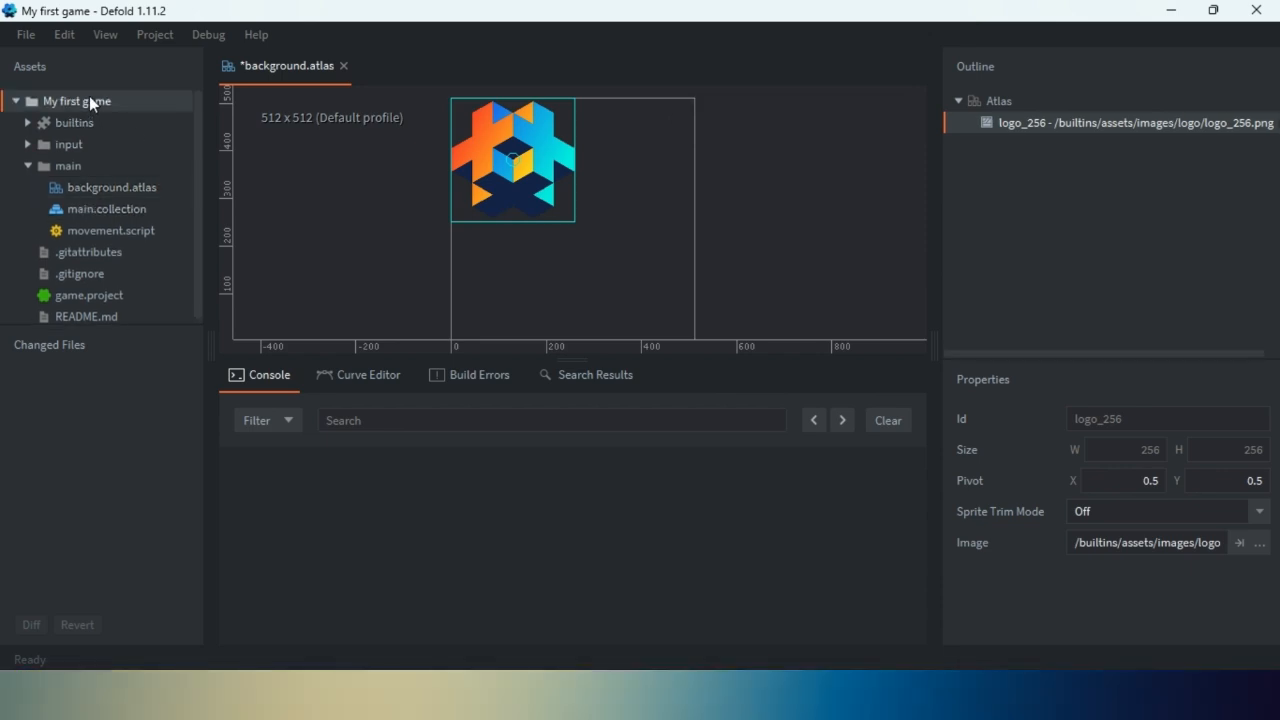
pyautogui.rightClick(89, 96)
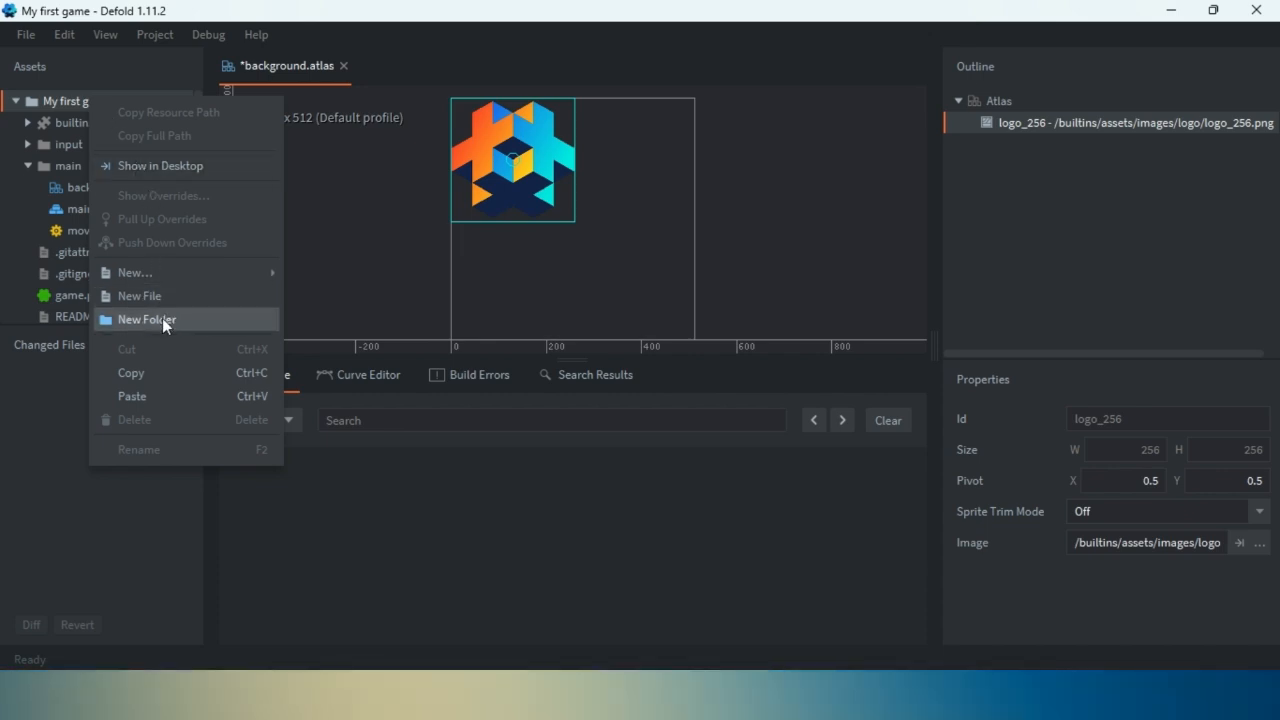
pyautogui.click(162, 318)
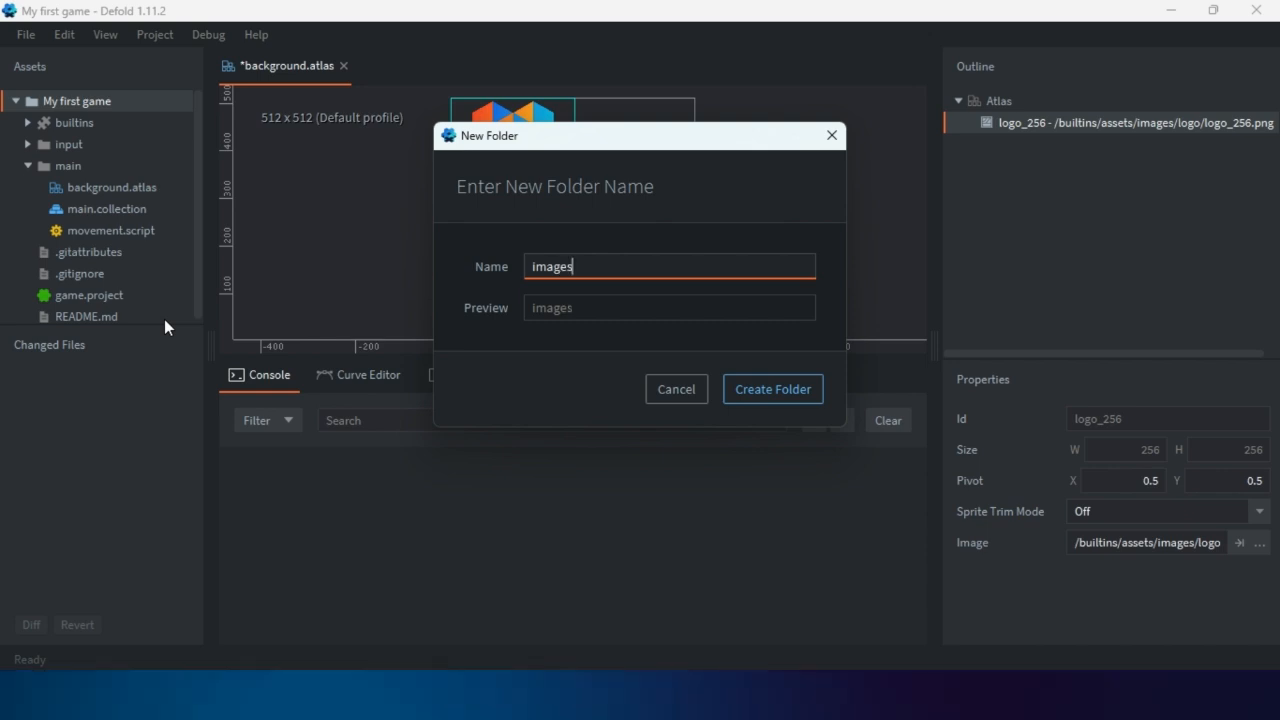
pyautogui.click(746, 388)
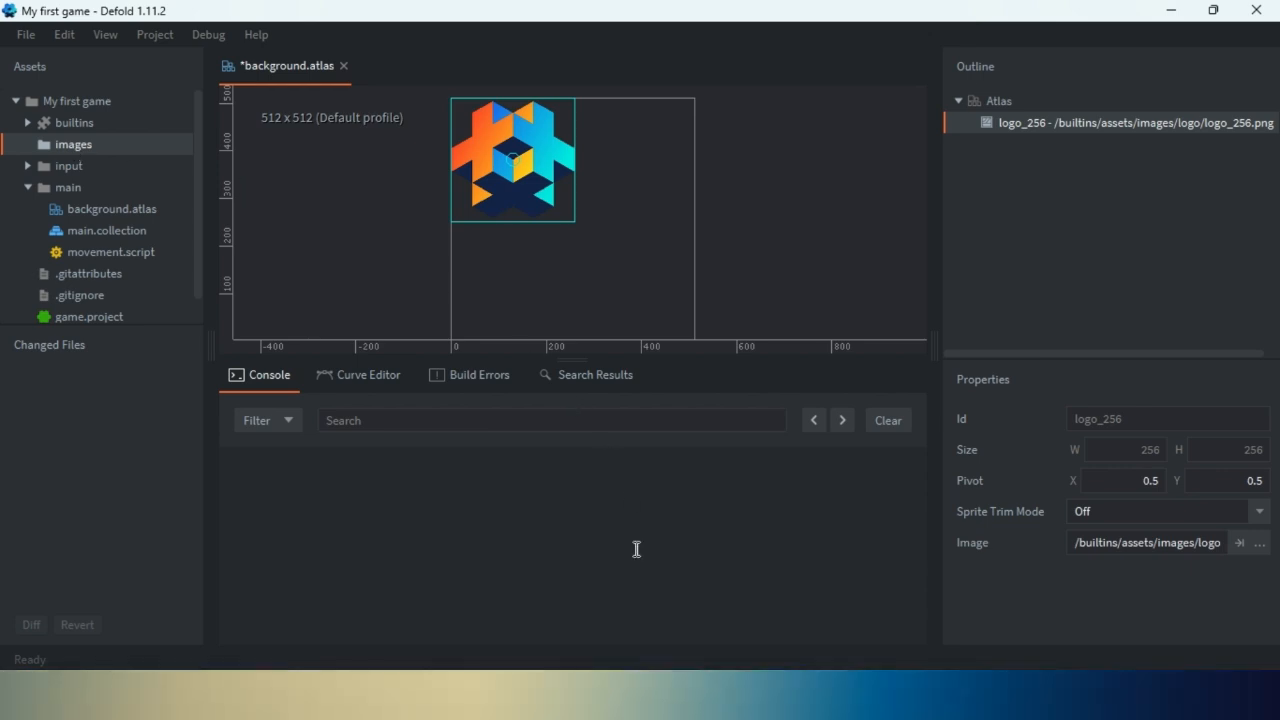
# Switch to File Explorer and copy all image files from Documents > e-books > repository_folder > images.
pyautogui.click(640, 696)
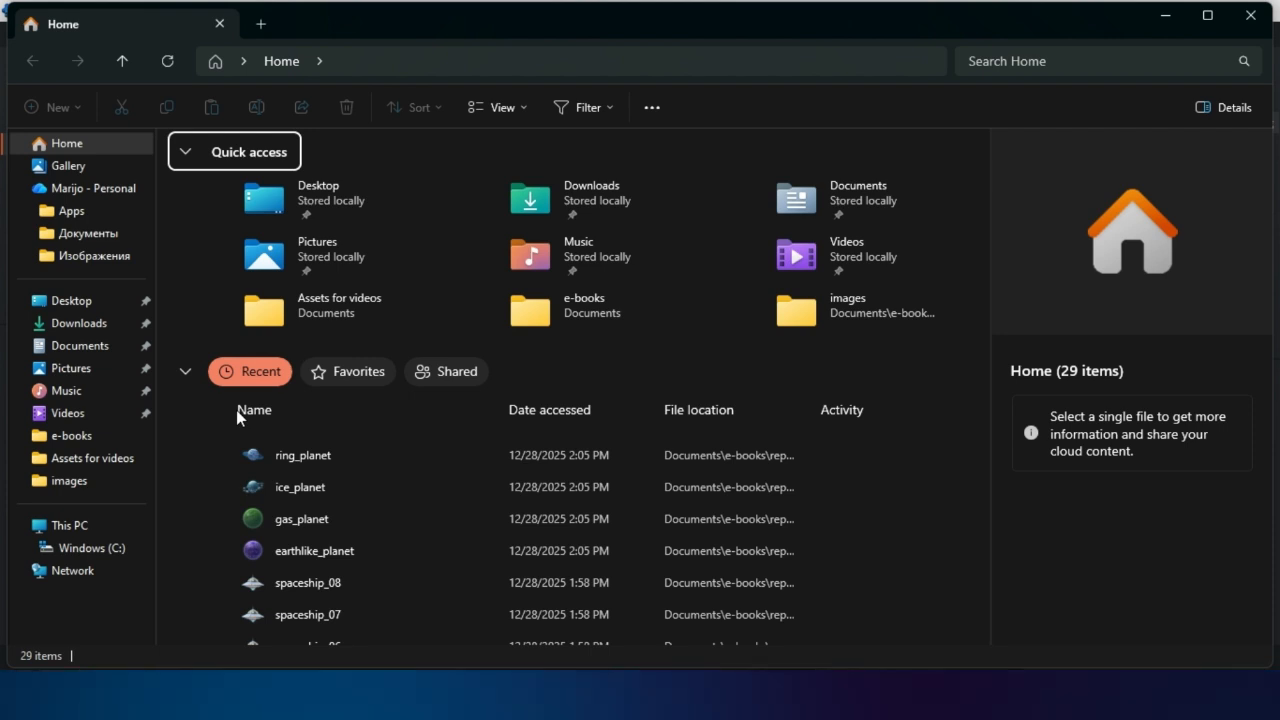
pyautogui.click(84, 346)
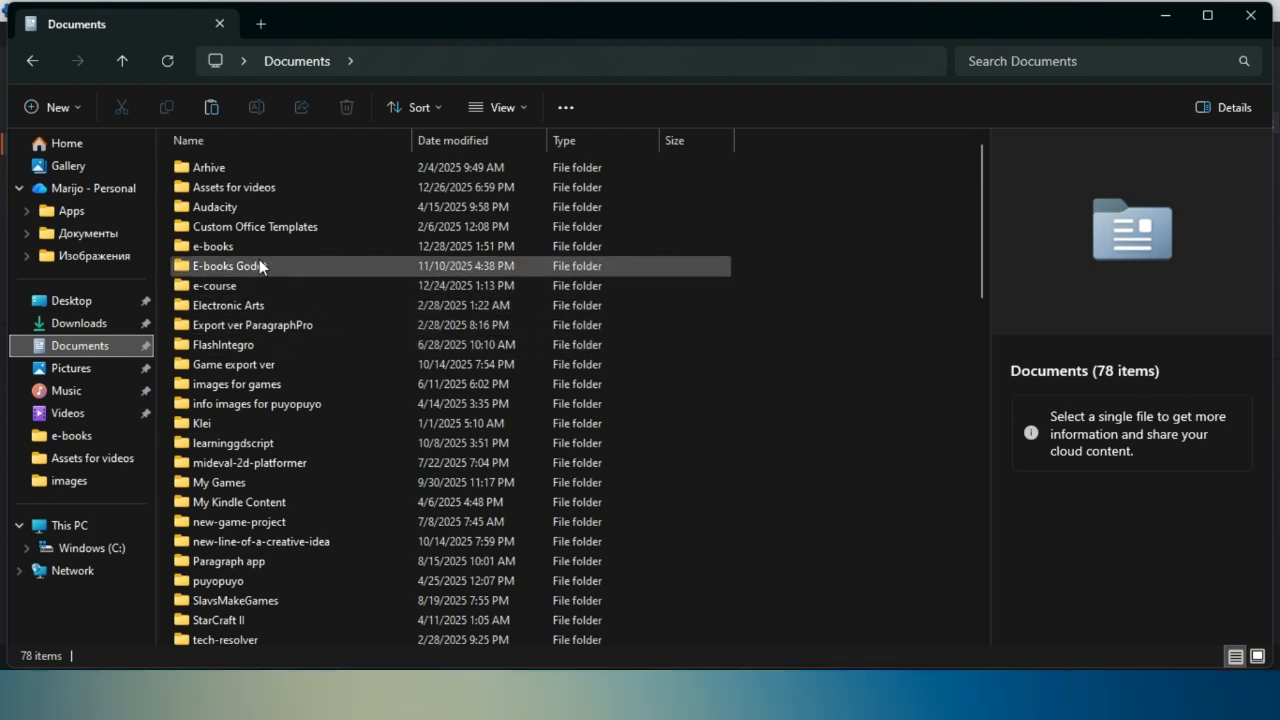
pyautogui.doubleClick(251, 246)
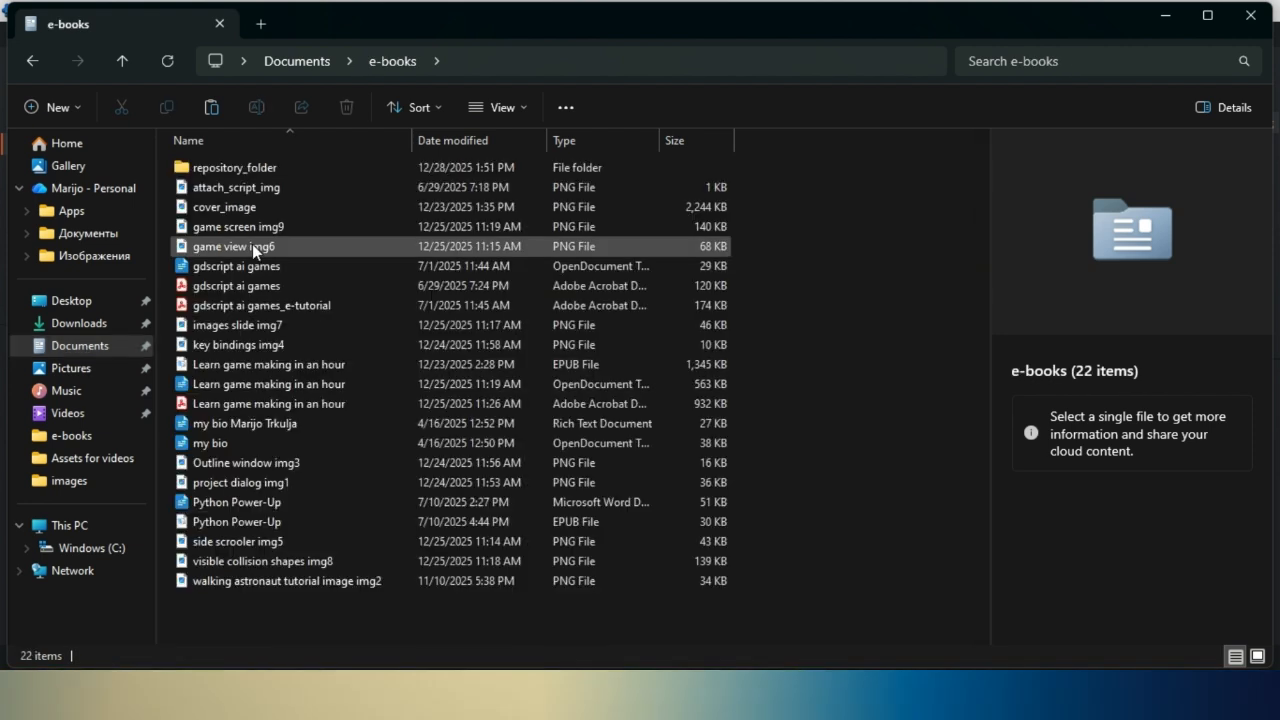
pyautogui.doubleClick(252, 167)
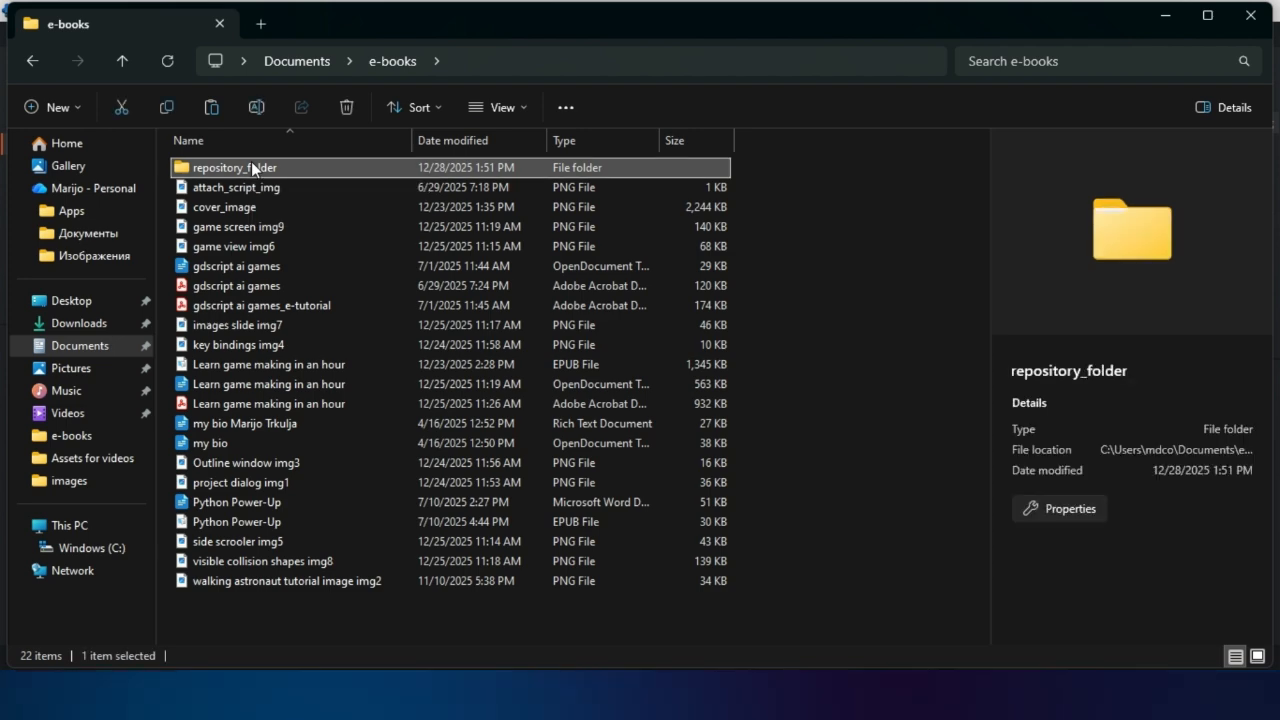
pyautogui.doubleClick(251, 167)
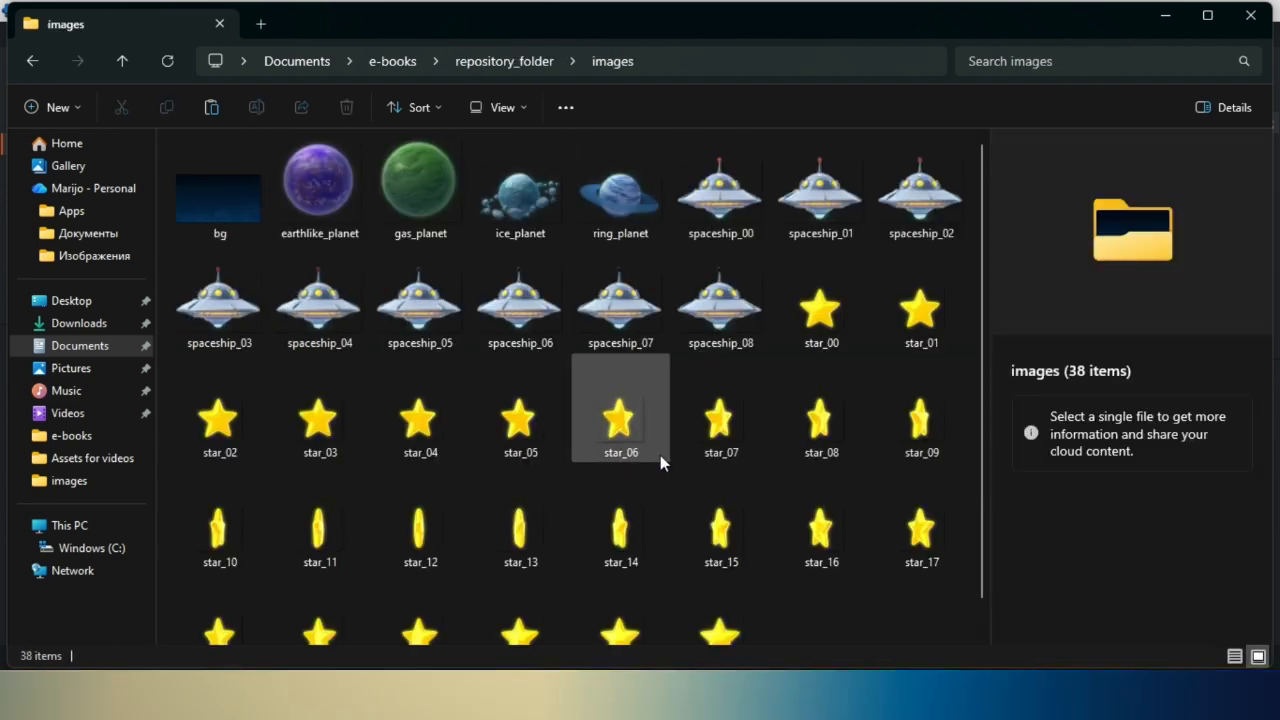
pyautogui.hotkey('ctrl', 'a')
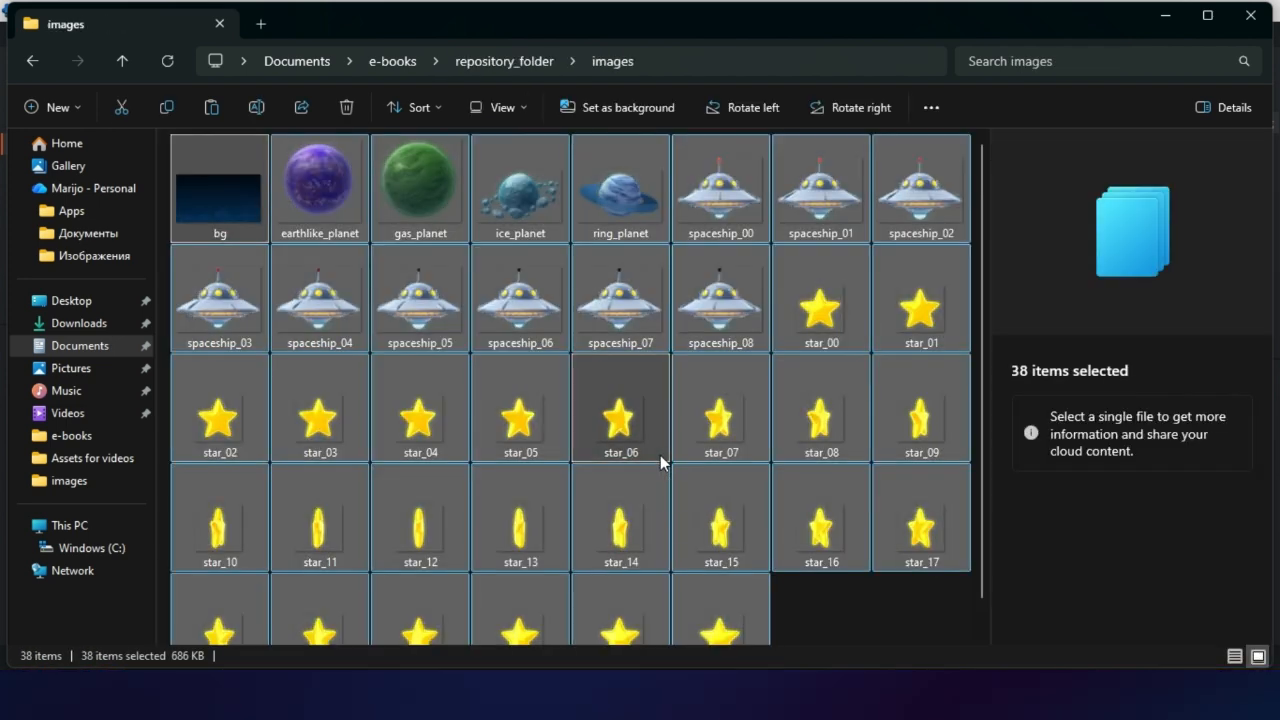
pyautogui.rightClick(538, 300)
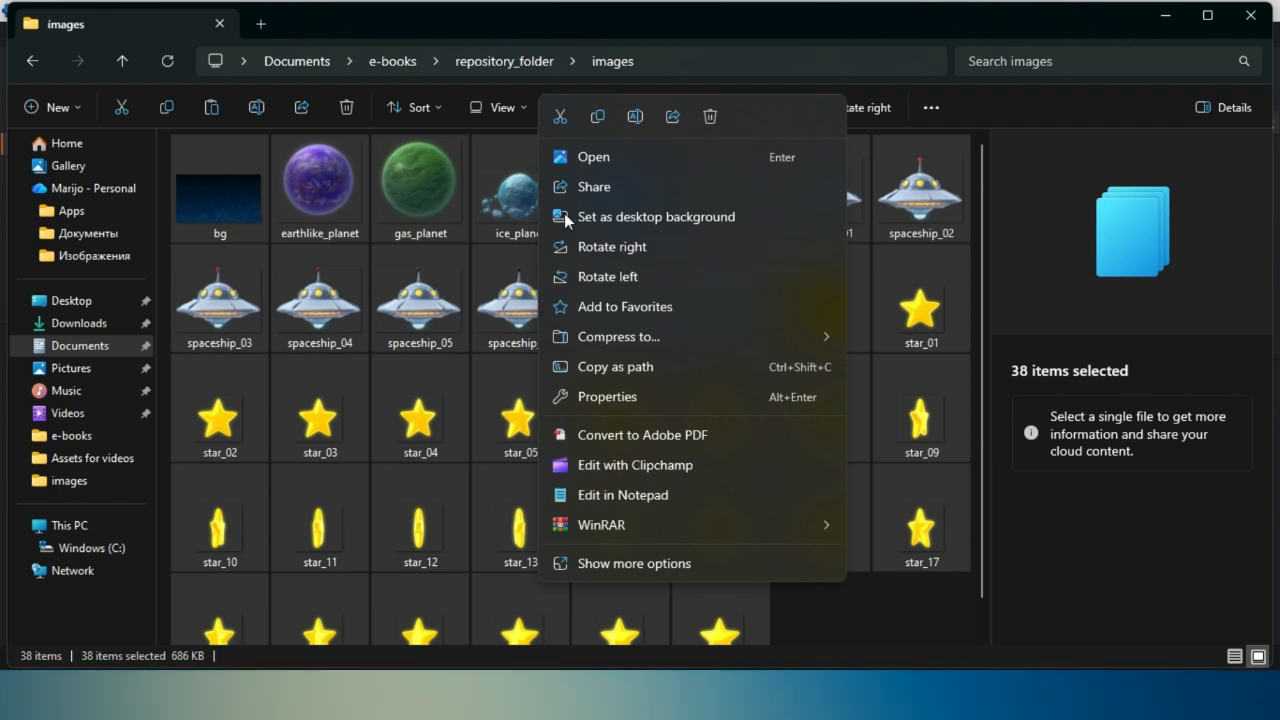
pyautogui.click(598, 117)
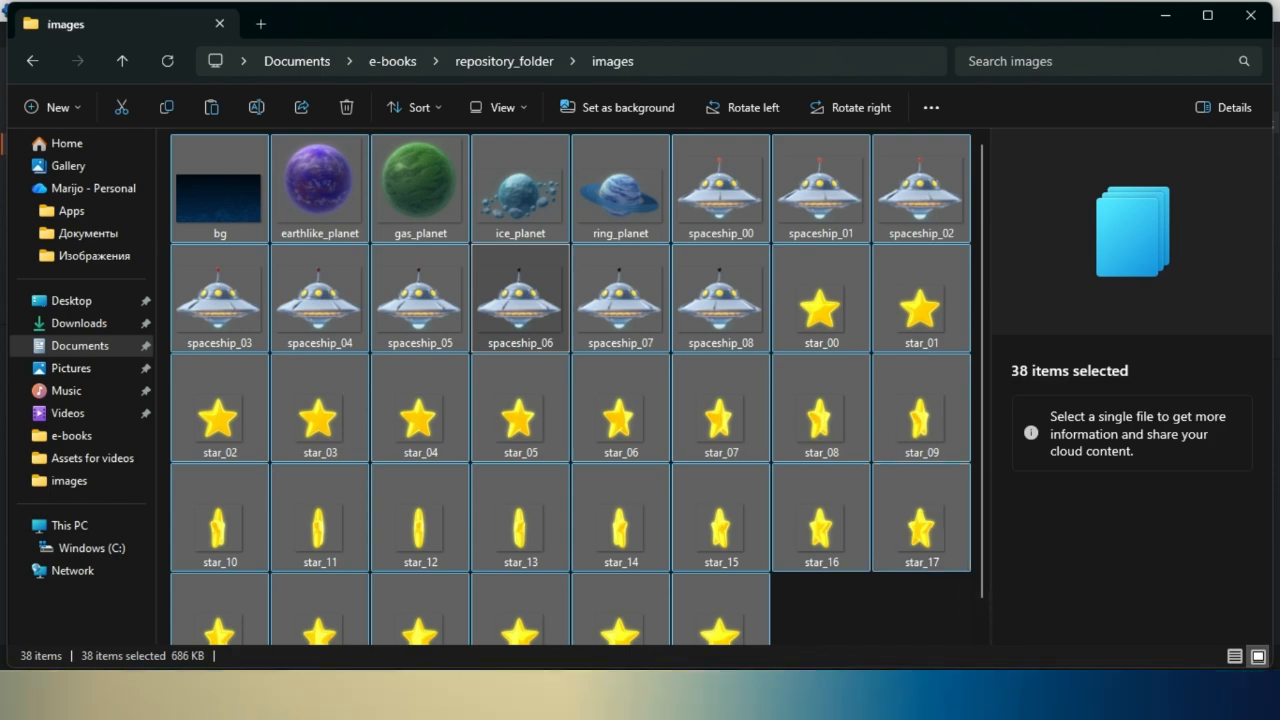
# Switch back to Defold and paste the copied image files into the project's images folder.
pyautogui.click(735, 697)
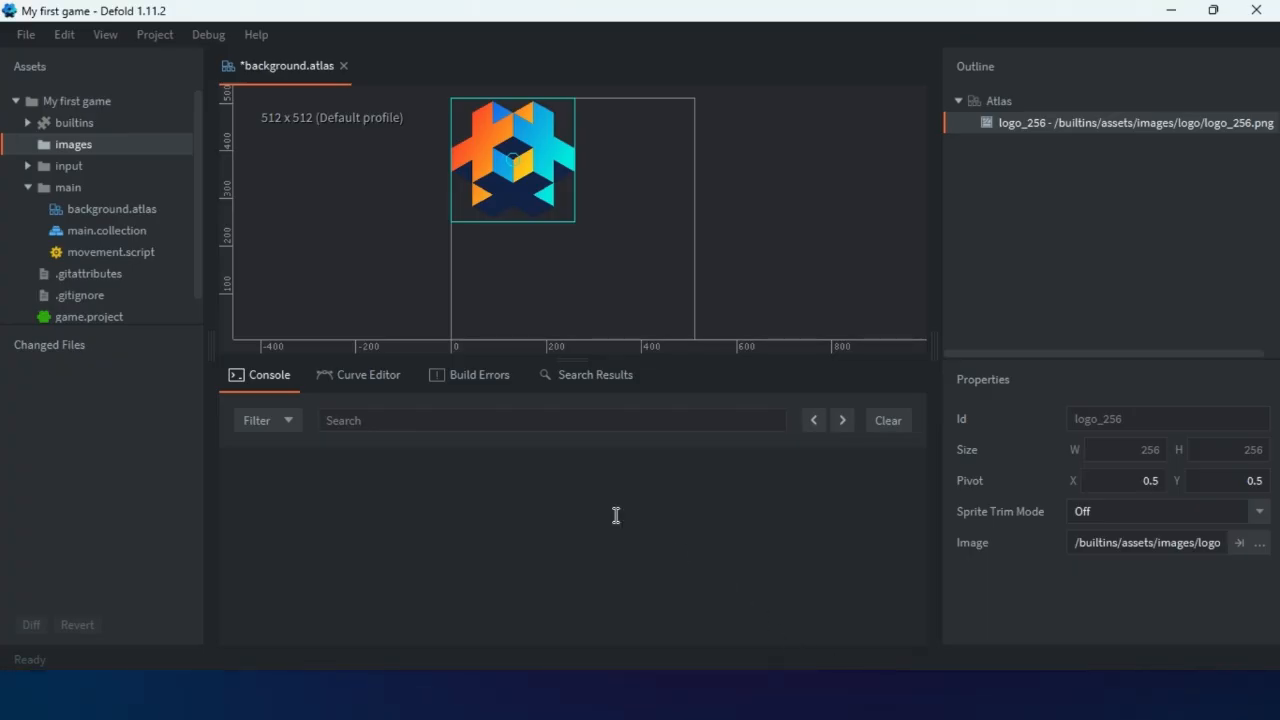
pyautogui.rightClick(87, 146)
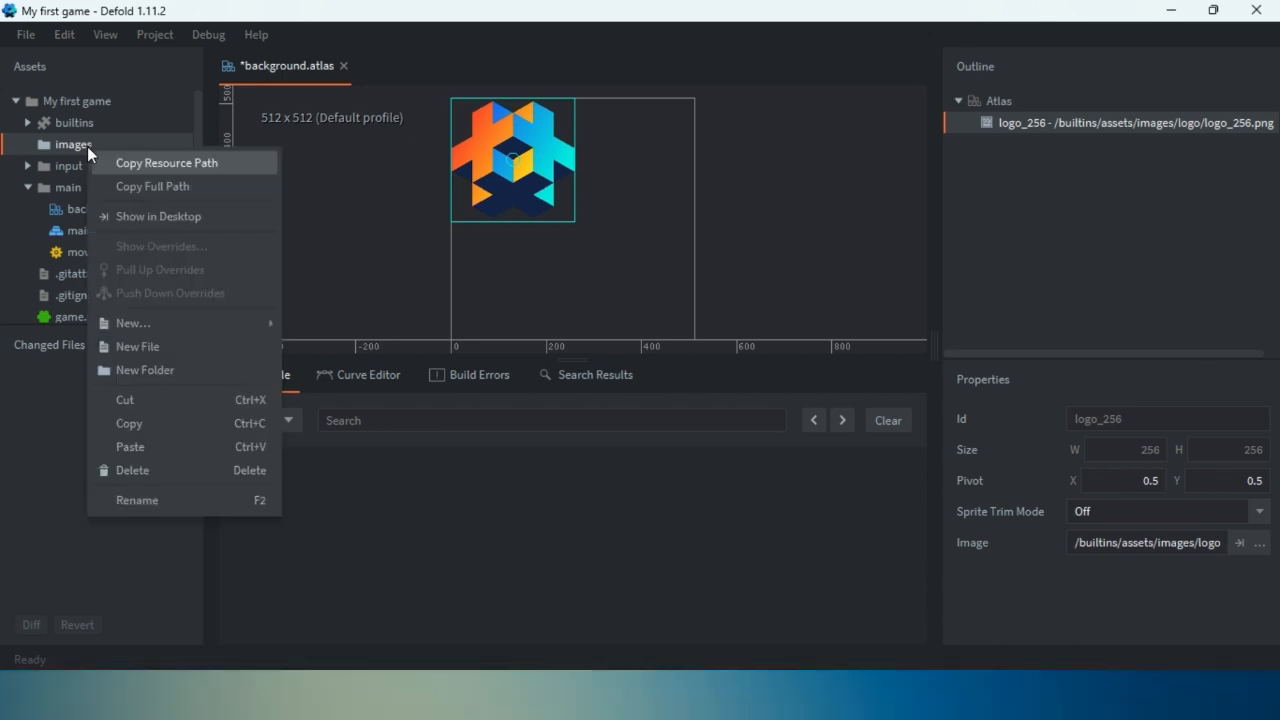
pyautogui.click(186, 447)
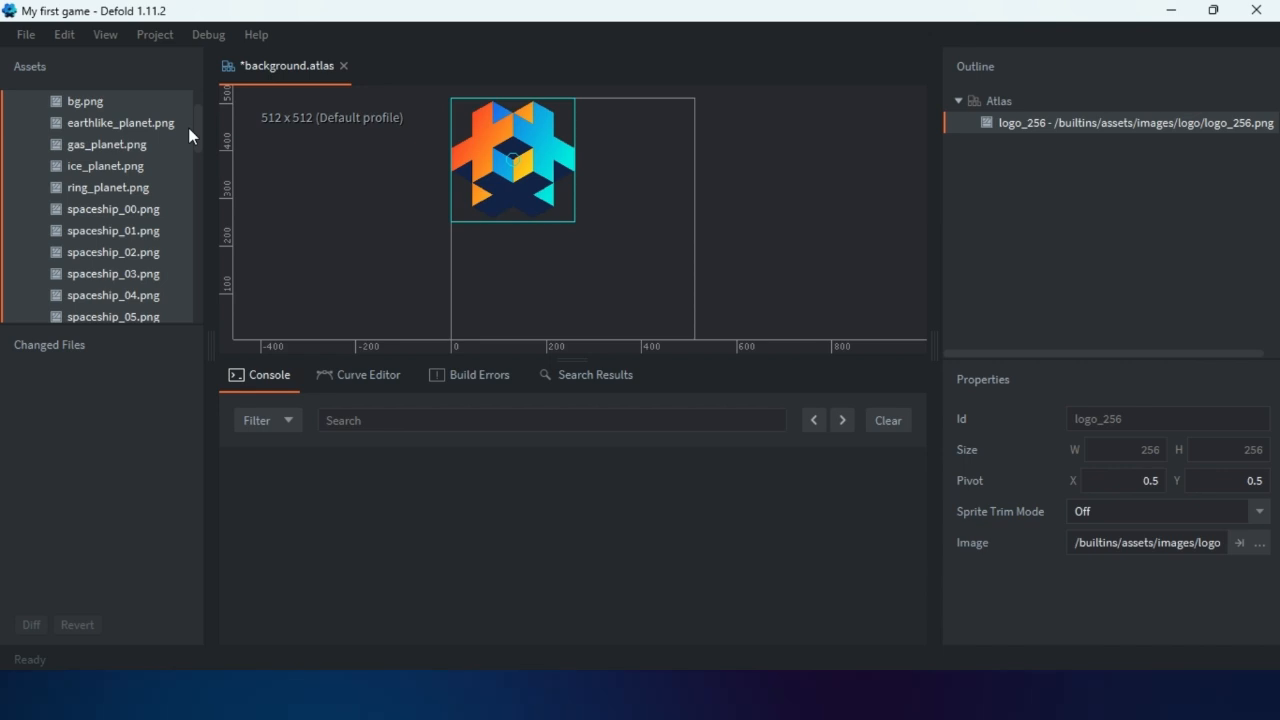
pyautogui.moveTo(198, 127); pyautogui.dragTo(197, 109)
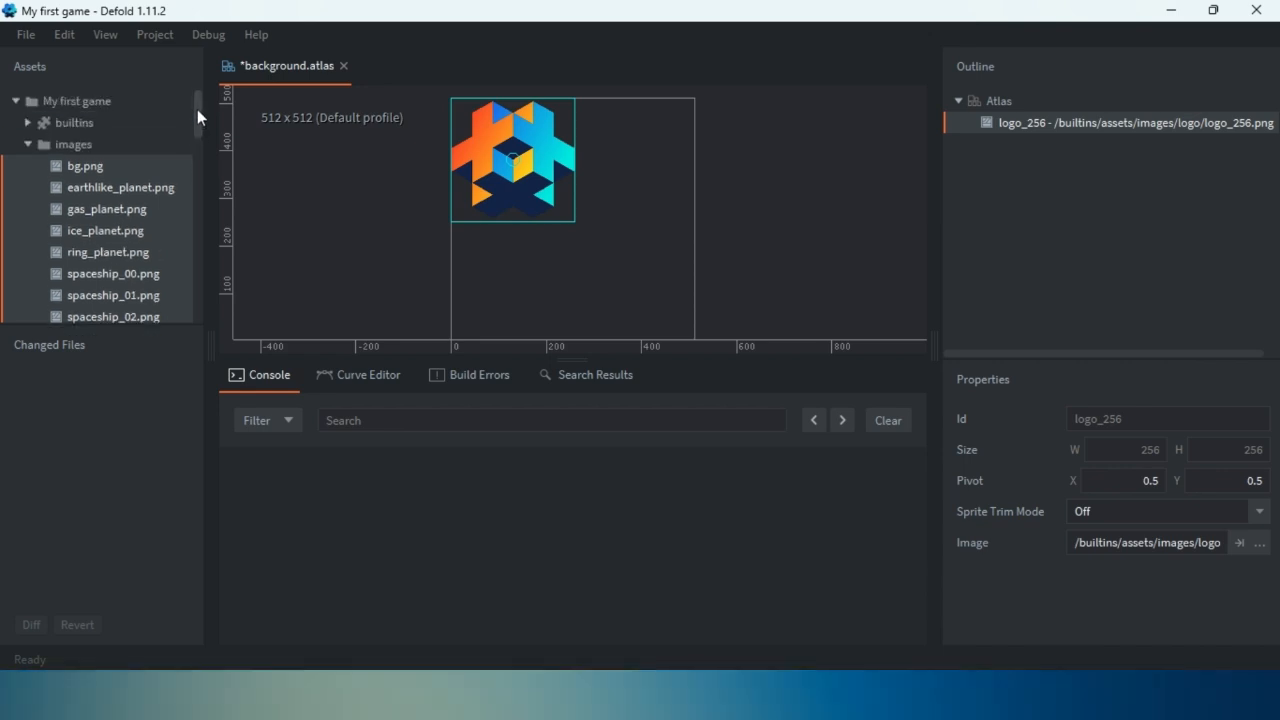
pyautogui.click(87, 169)
pyautogui.click(102, 190)
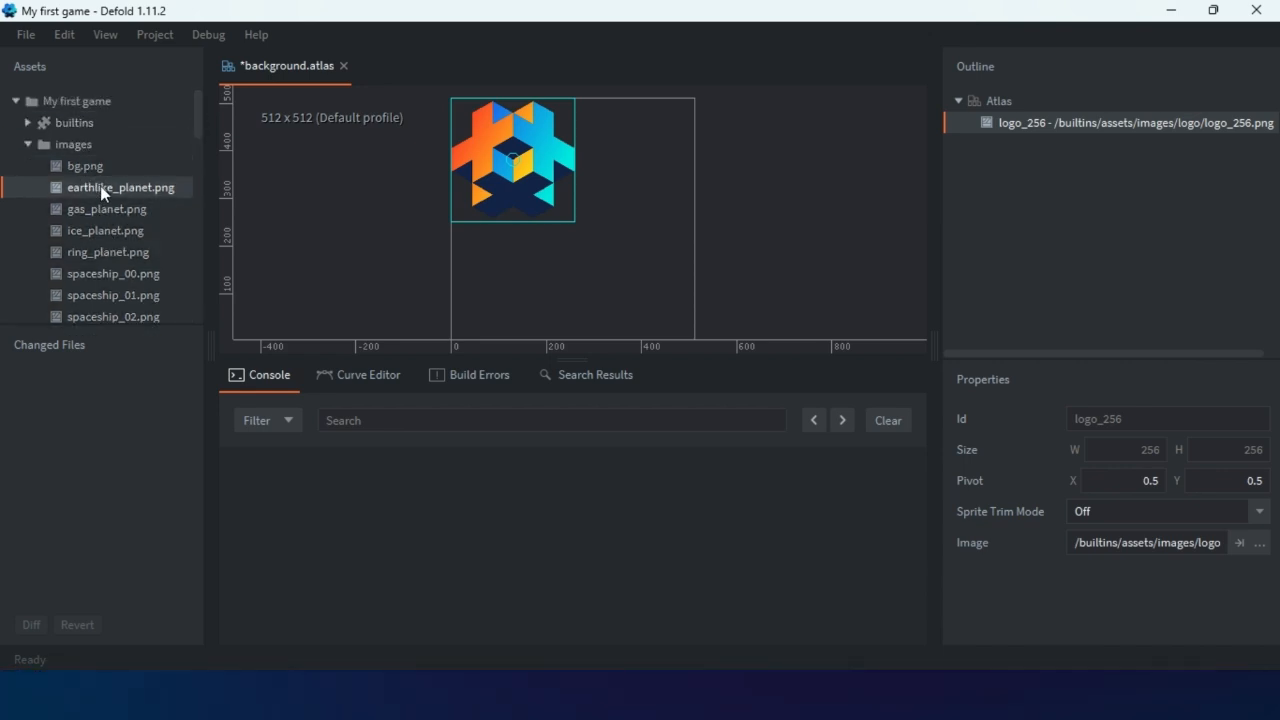
pyautogui.click(85, 144)
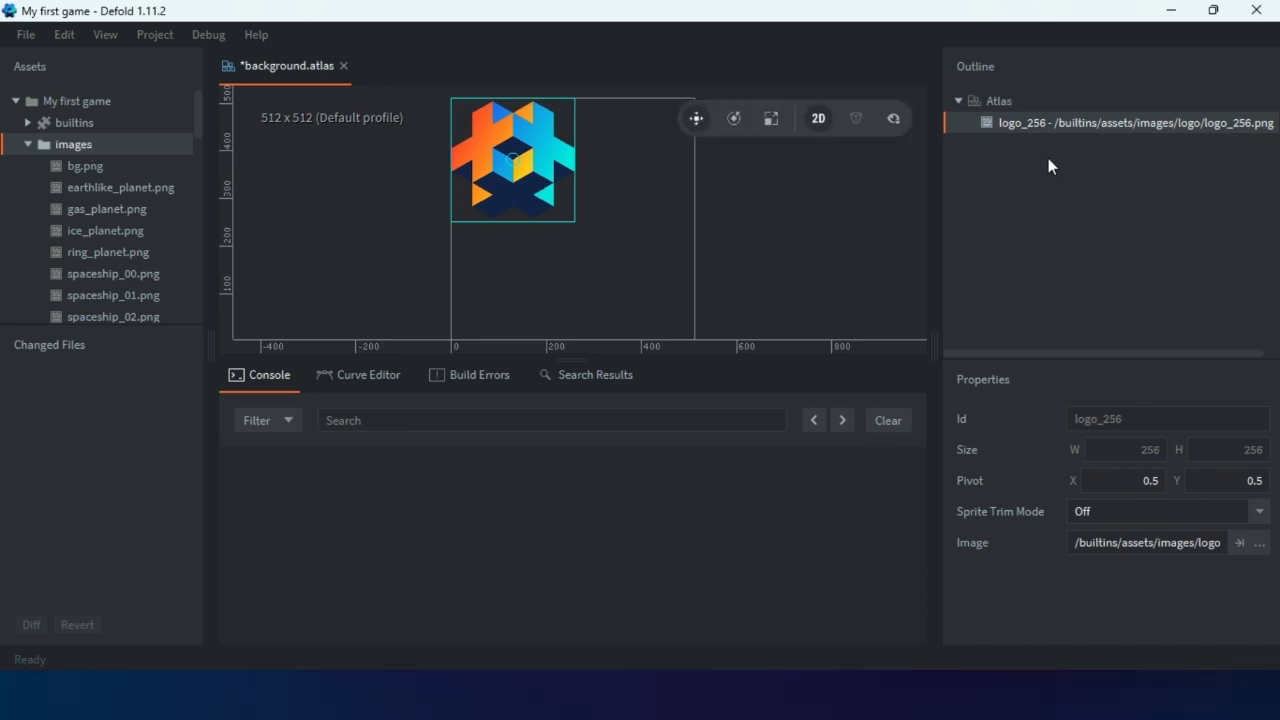
# Add bg.png, earthlike_planet.png, gas_planet.png, ice_planet.png and ring_planet.png from the images folder to the background atlas.
pyautogui.click(1000, 101)
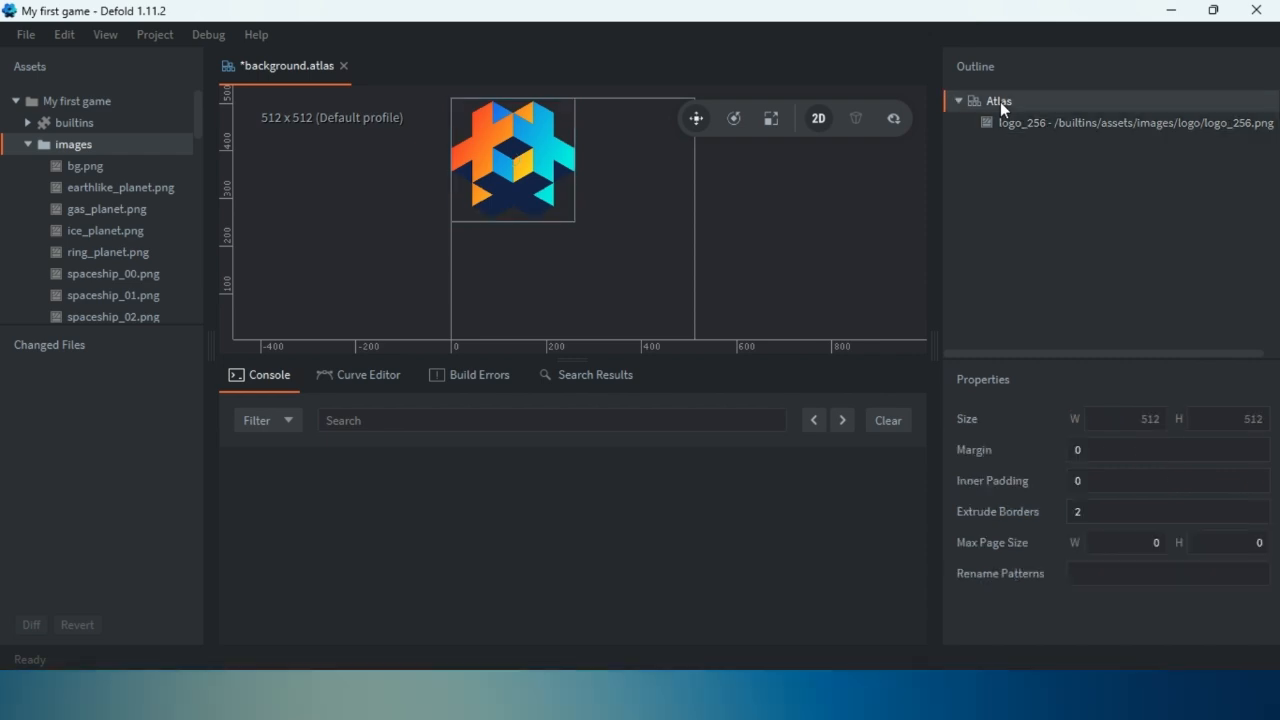
pyautogui.rightClick(1000, 101)
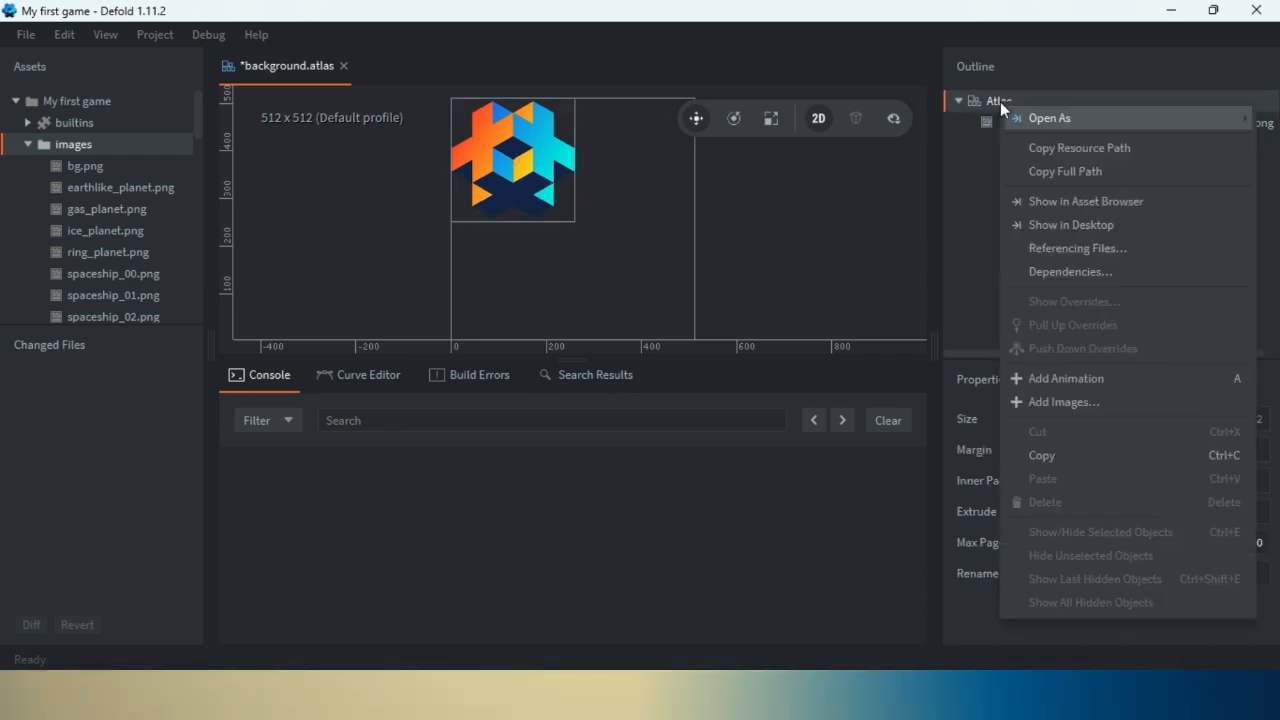
pyautogui.click(1086, 401)
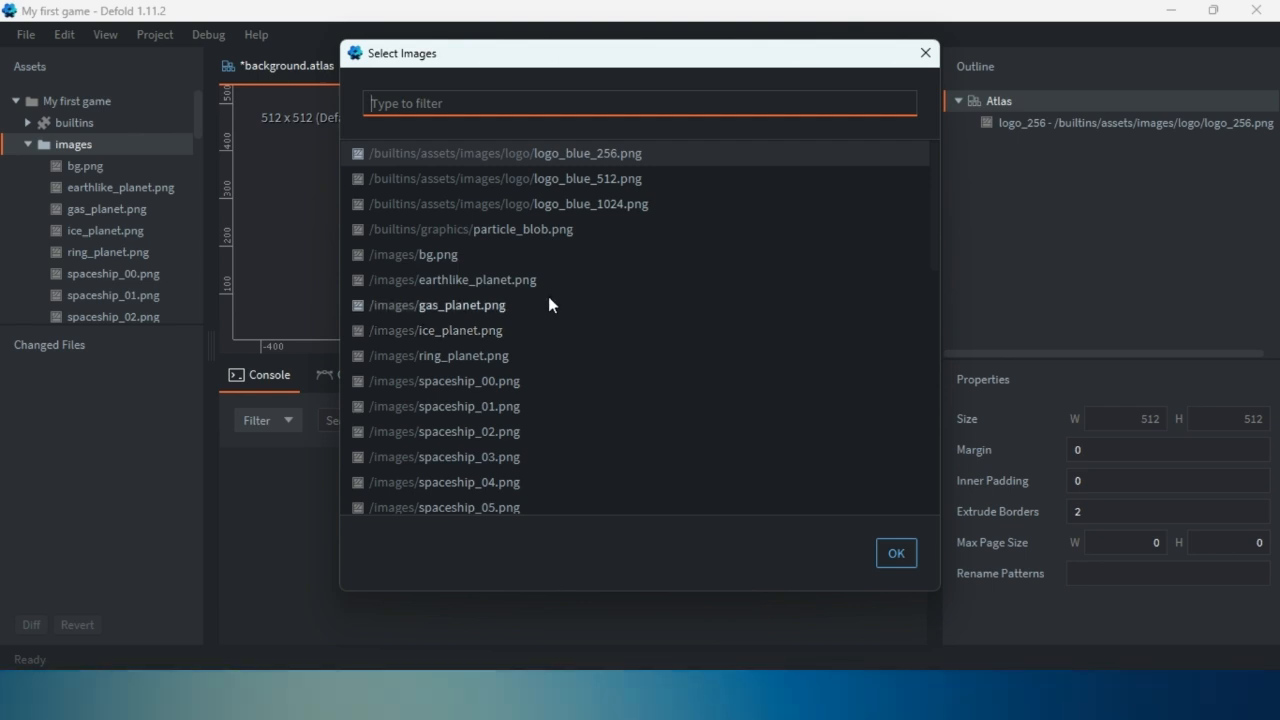
pyautogui.click(410, 260)
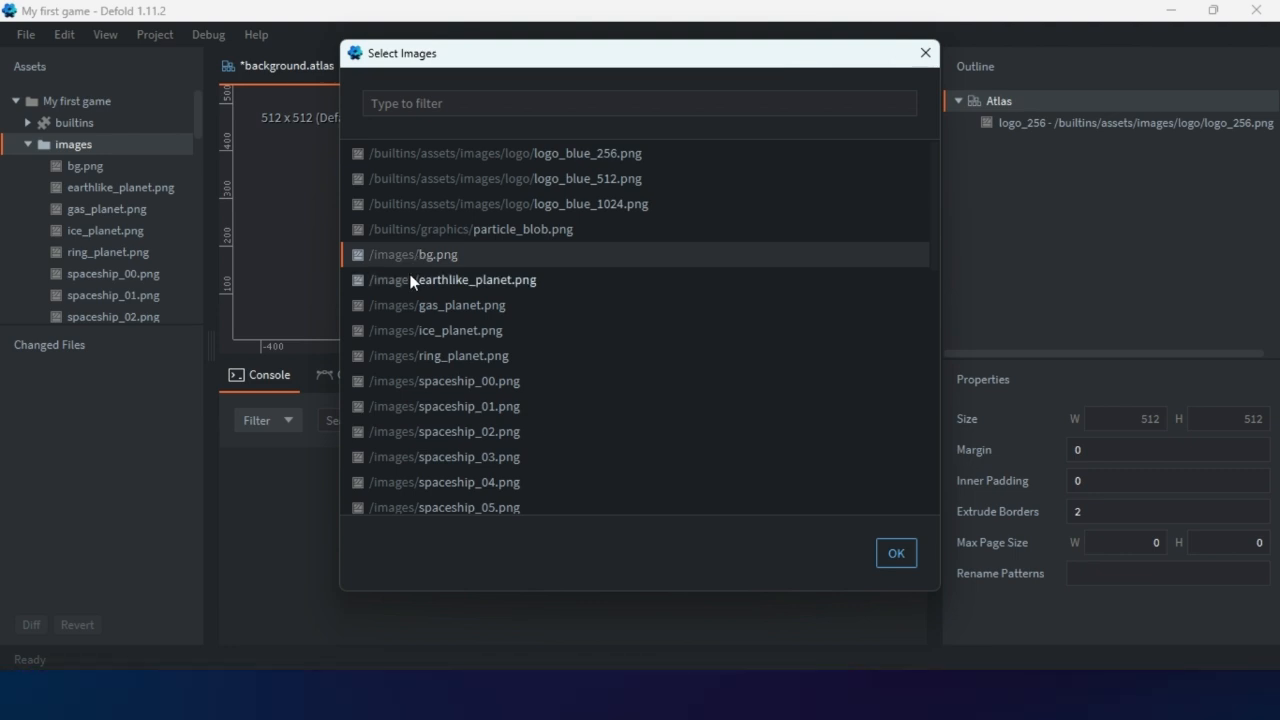
pyautogui.keyDown('ctrl'); pyautogui.click(412, 288); pyautogui.keyUp('ctrl')
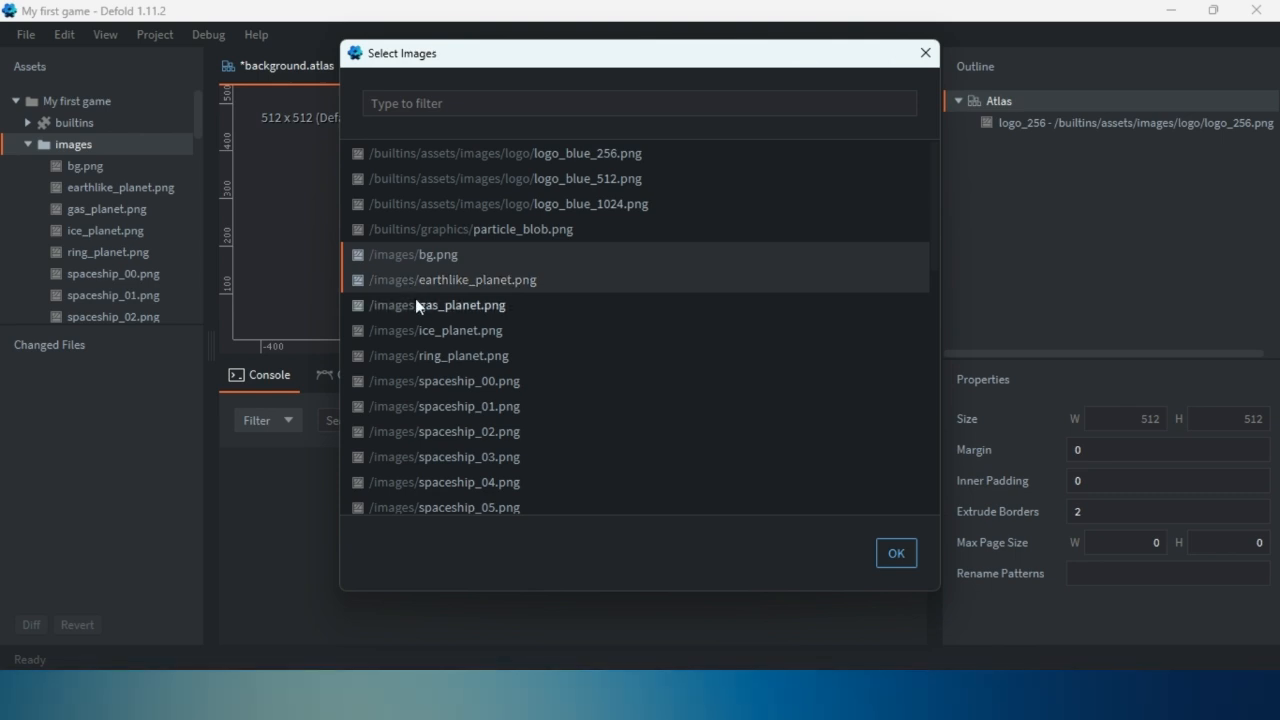
pyautogui.keyDown('ctrl'); pyautogui.click(415, 307); pyautogui.keyUp('ctrl')
pyautogui.keyDown('ctrl'); pyautogui.click(418, 330); pyautogui.keyUp('ctrl')
pyautogui.keyDown('ctrl'); pyautogui.click(427, 355); pyautogui.keyUp('ctrl')
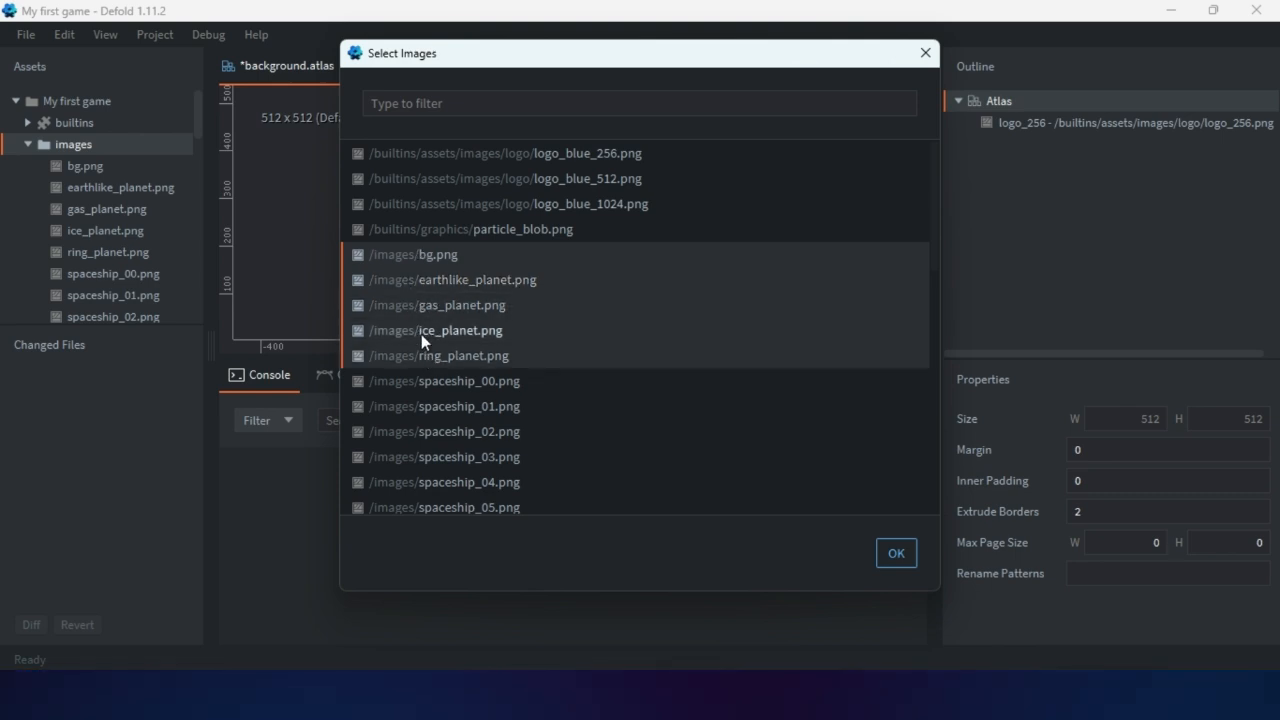
pyautogui.click(400, 257)
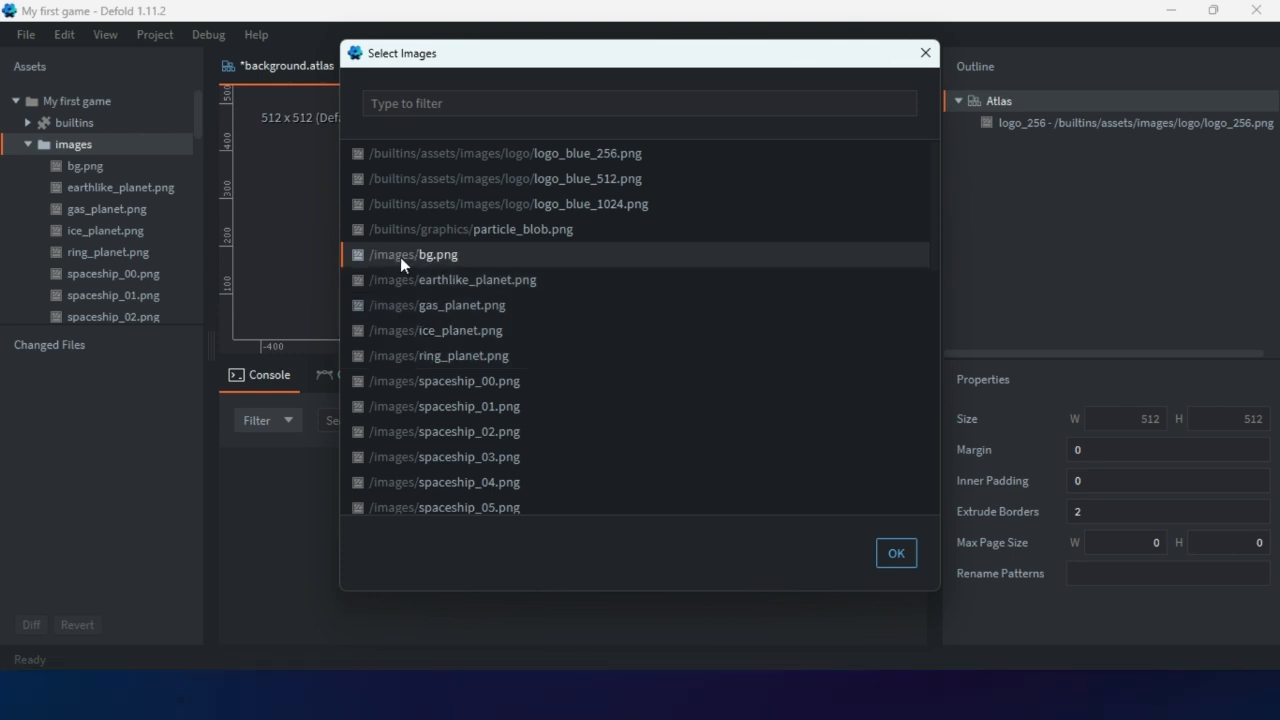
pyautogui.keyDown('shift'); pyautogui.click(405, 354); pyautogui.keyUp('shift')
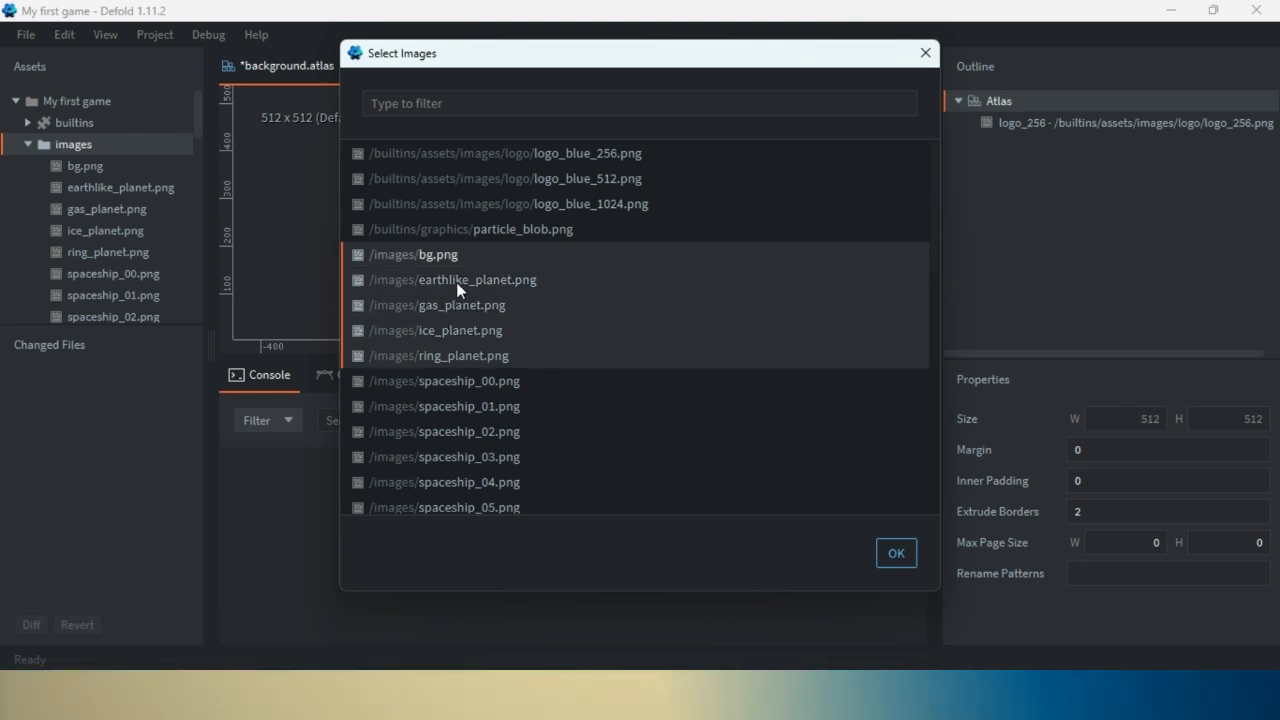
pyautogui.click(900, 553)
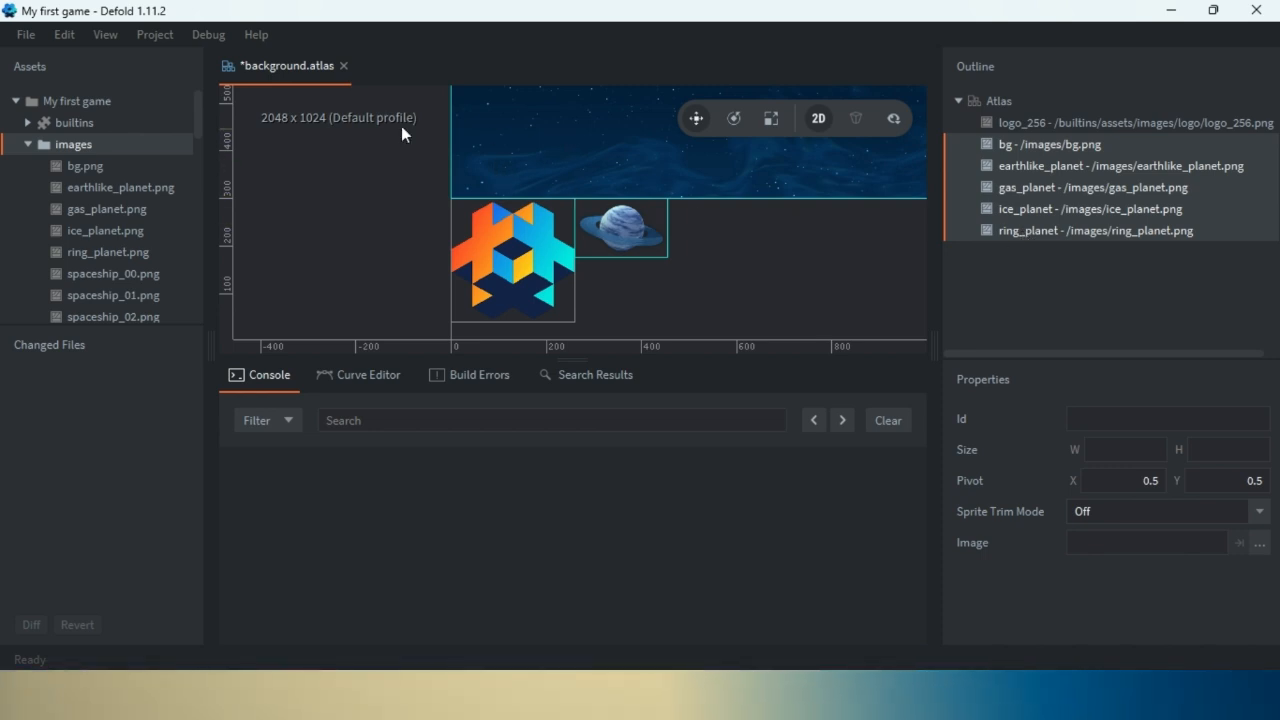
pyautogui.click(413, 182)
pyautogui.scroll(-2, 567, 152)
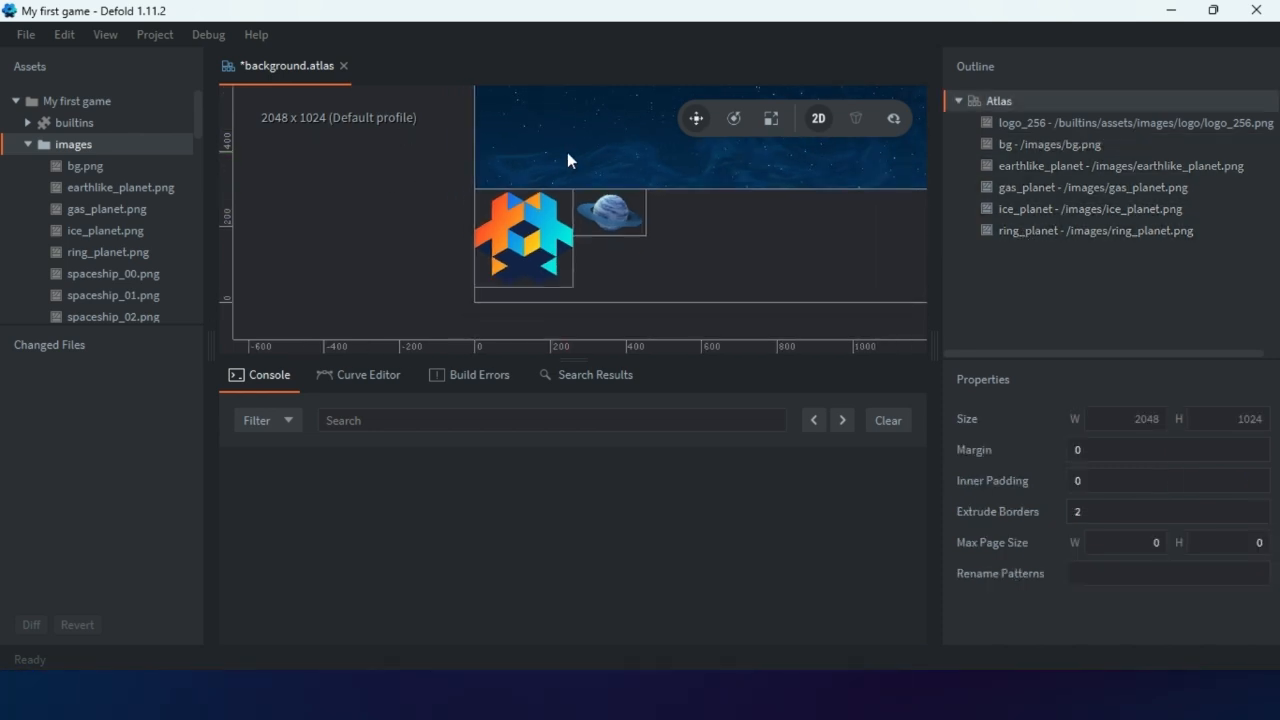
pyautogui.scroll(-4, 567, 152)
pyautogui.moveTo(631, 120); pyautogui.dragTo(536, 224, button='middle')
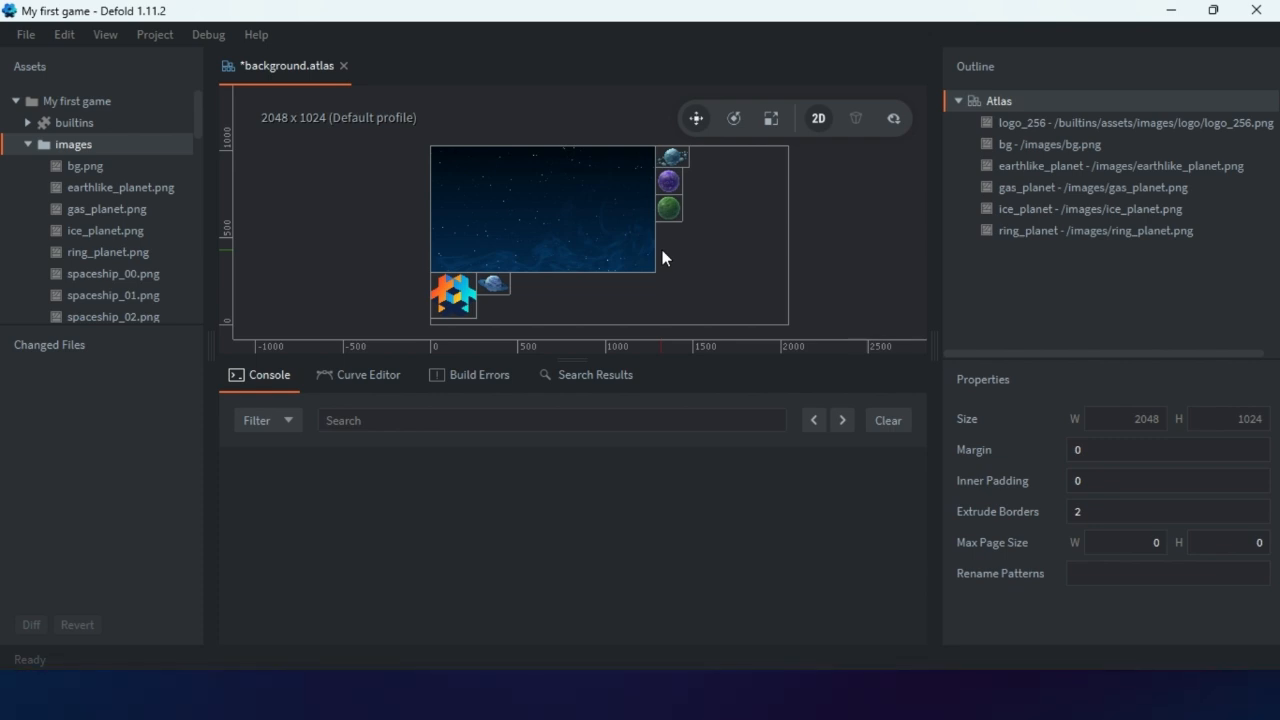
# Collapse the atlas outline and the images folder, and open main.collection from the main folder.
pyautogui.click(957, 101)
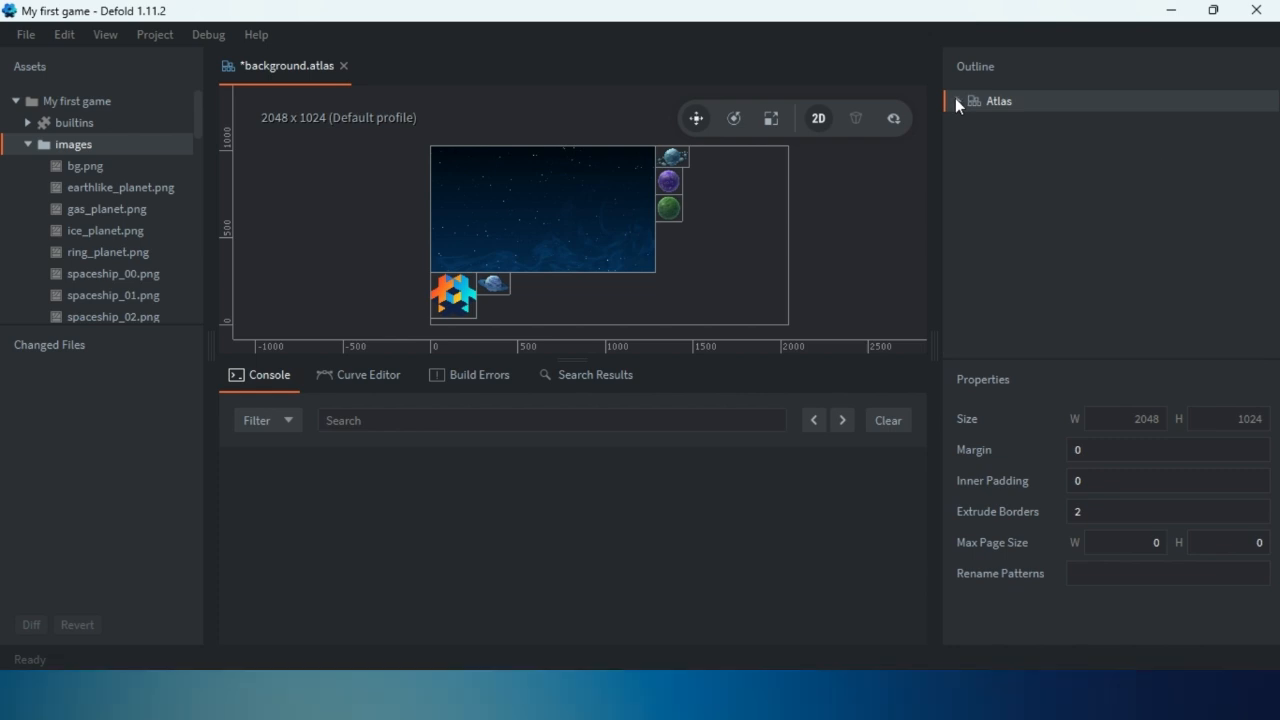
pyautogui.click(28, 144)
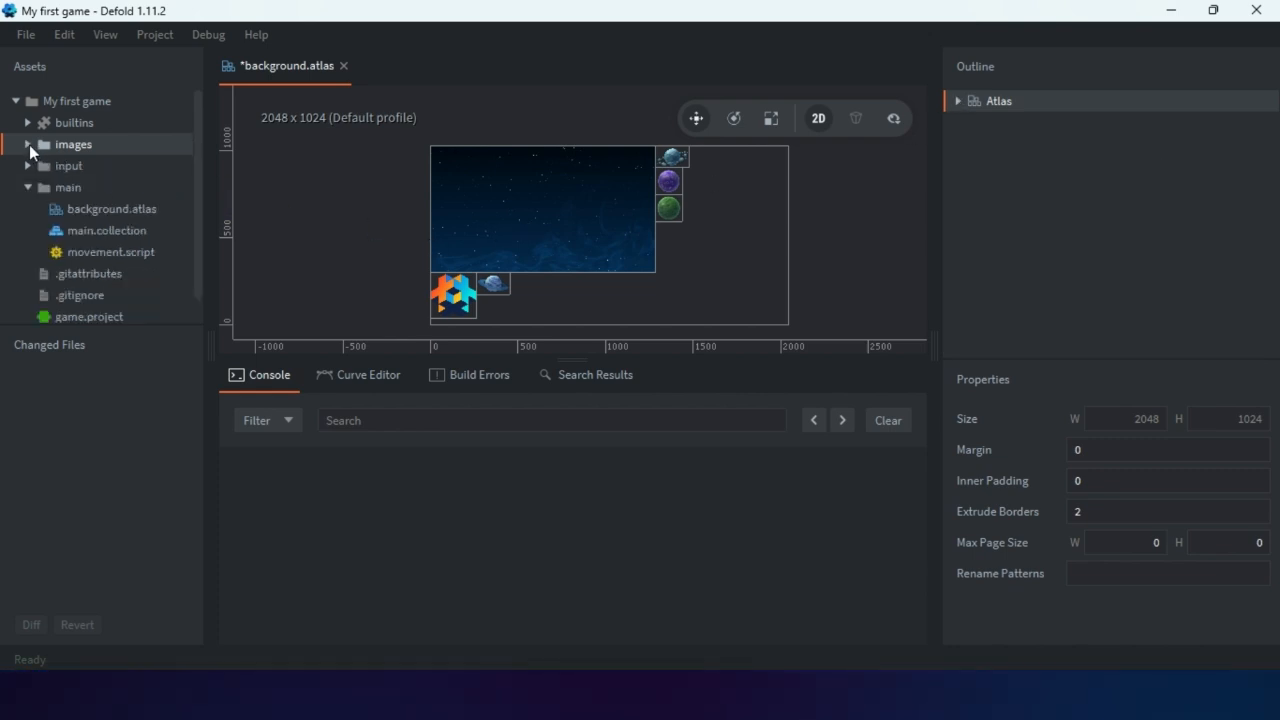
pyautogui.click(97, 230)
pyautogui.doubleClick(97, 230)
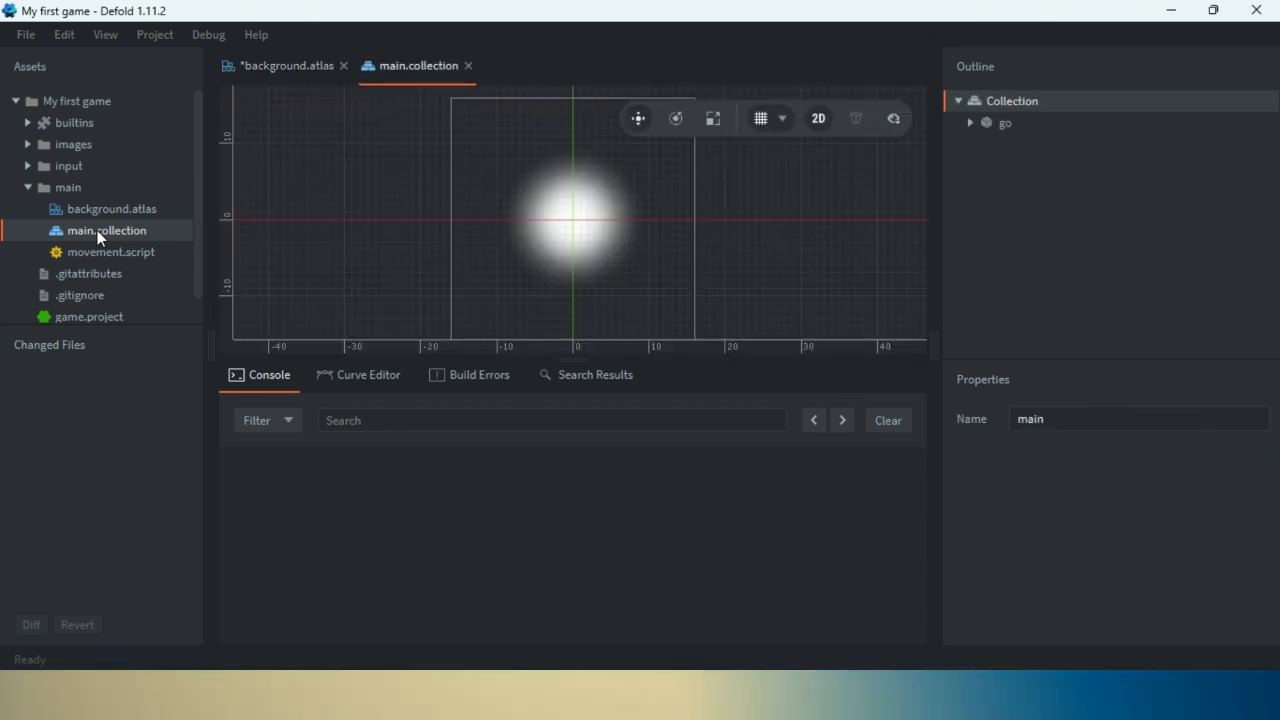
# Add a new game object to the main collection and set its Id to background.
pyautogui.rightClick(1005, 104)
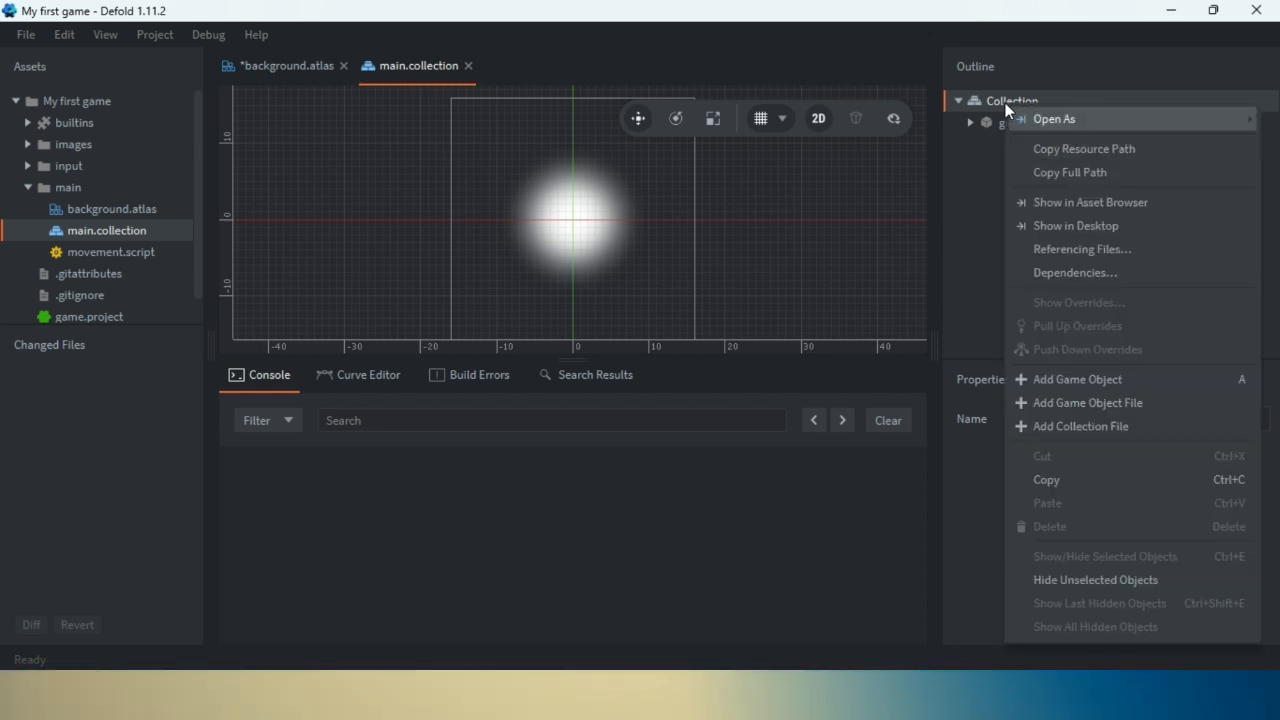
pyautogui.click(1097, 372)
pyautogui.click(1068, 420)
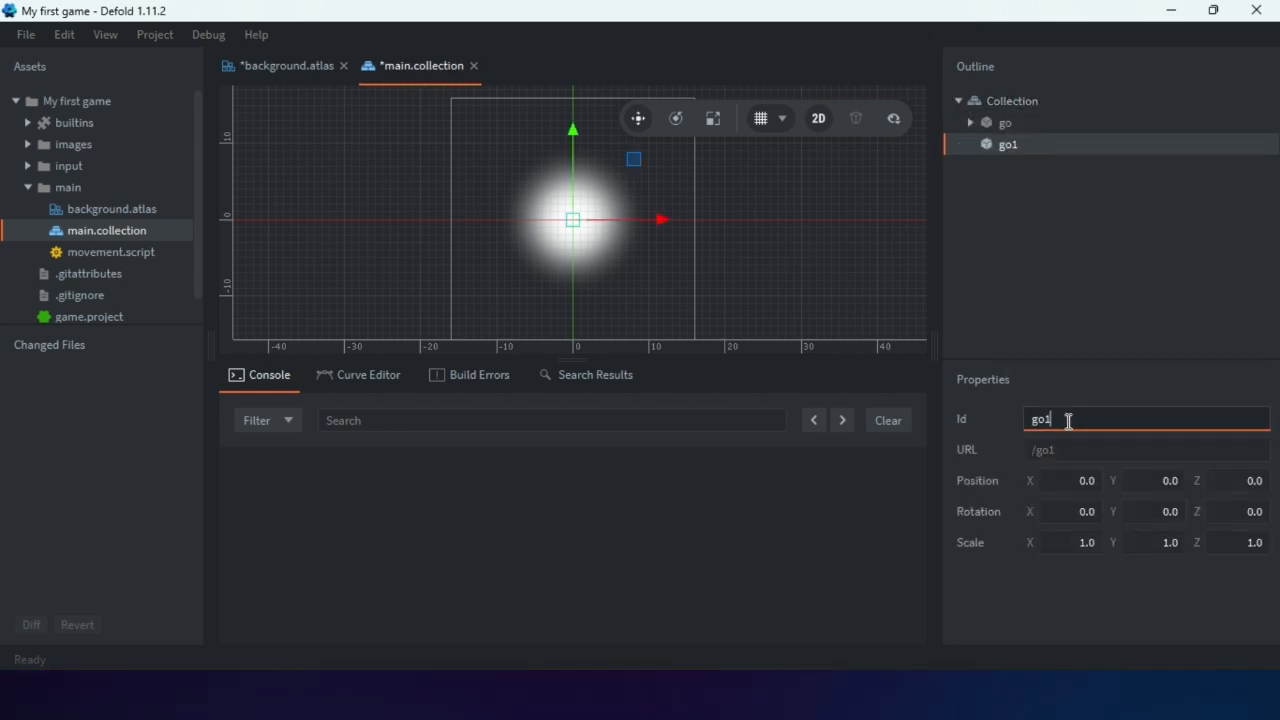
pyautogui.write('ba')
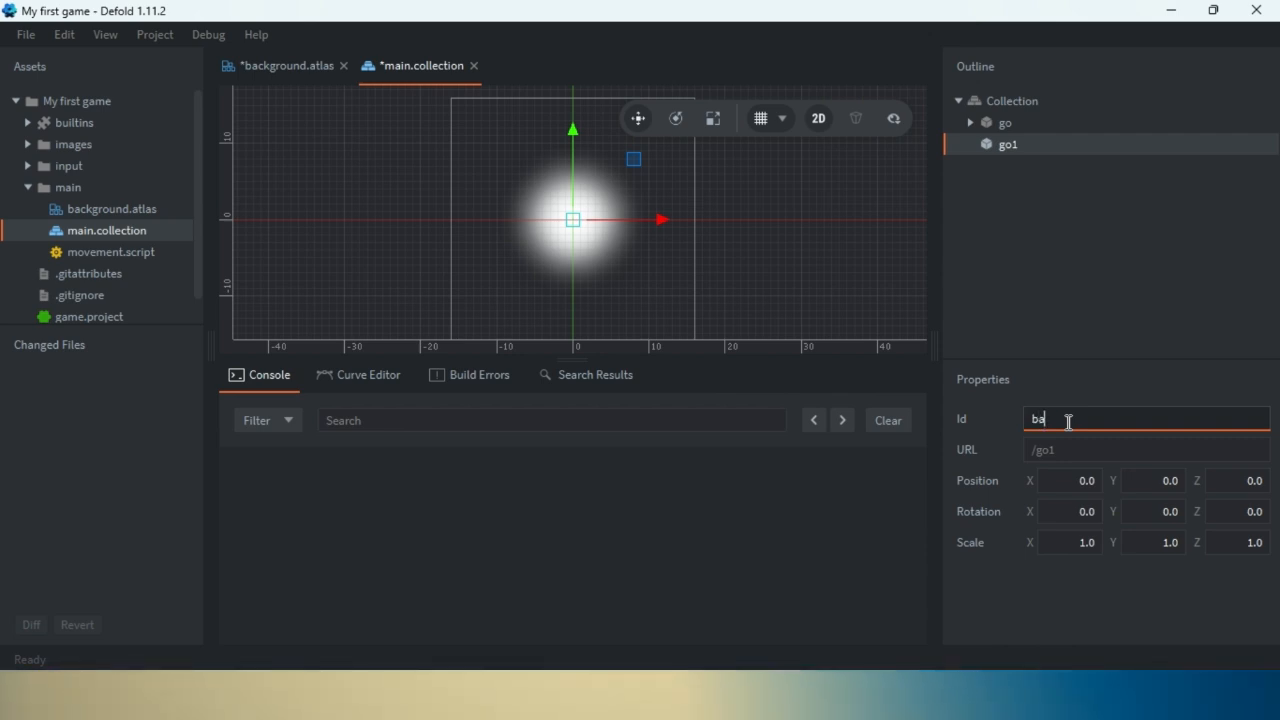
pyautogui.write('ckground')
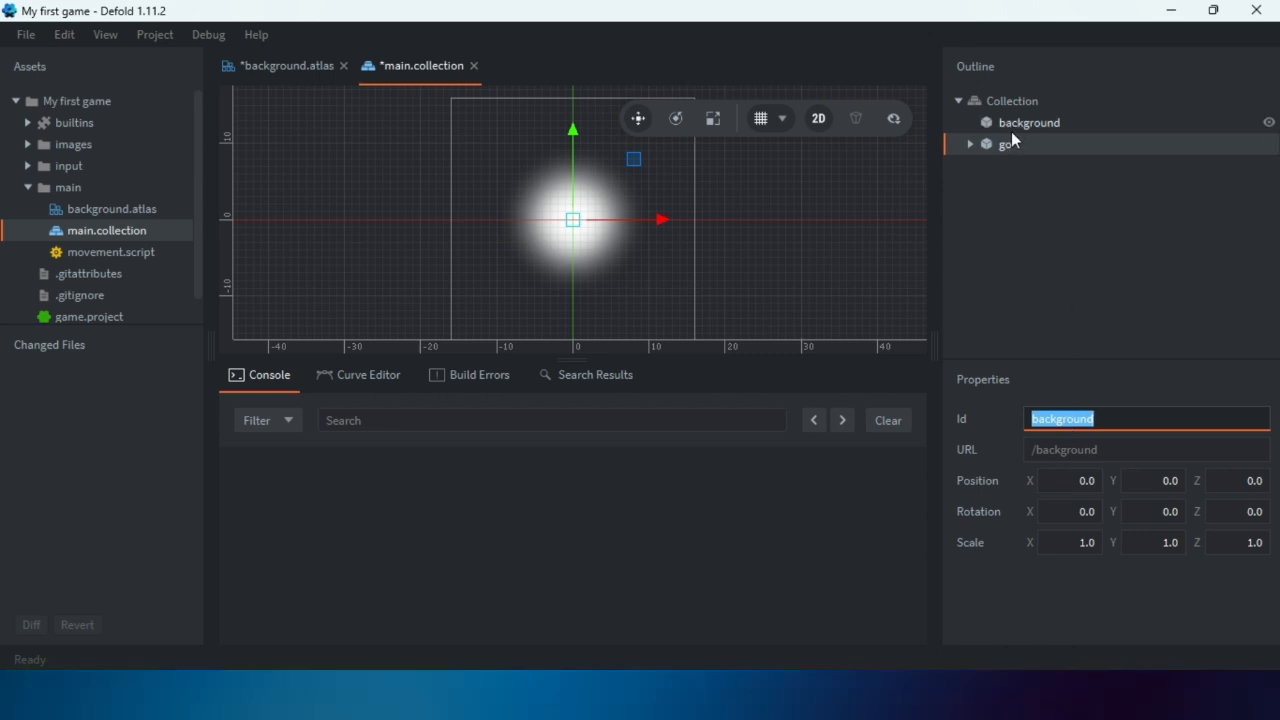
pyautogui.click(1014, 126)
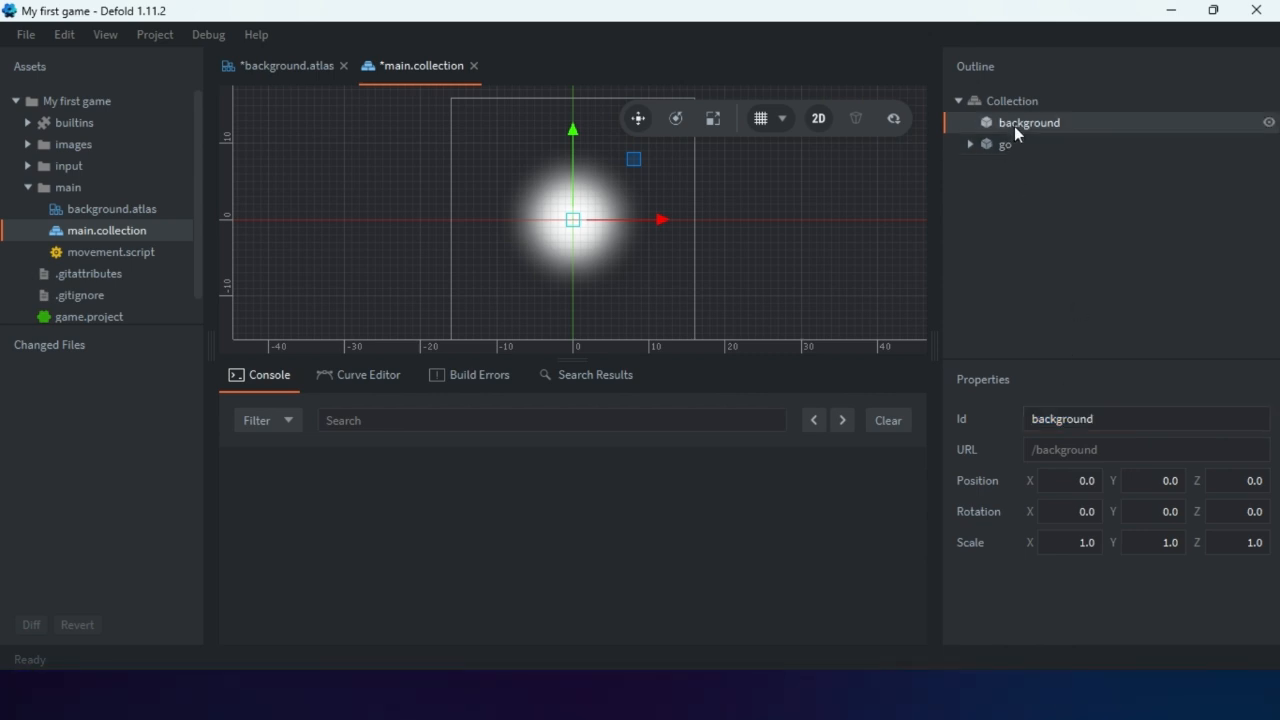
pyautogui.rightClick(1014, 126)
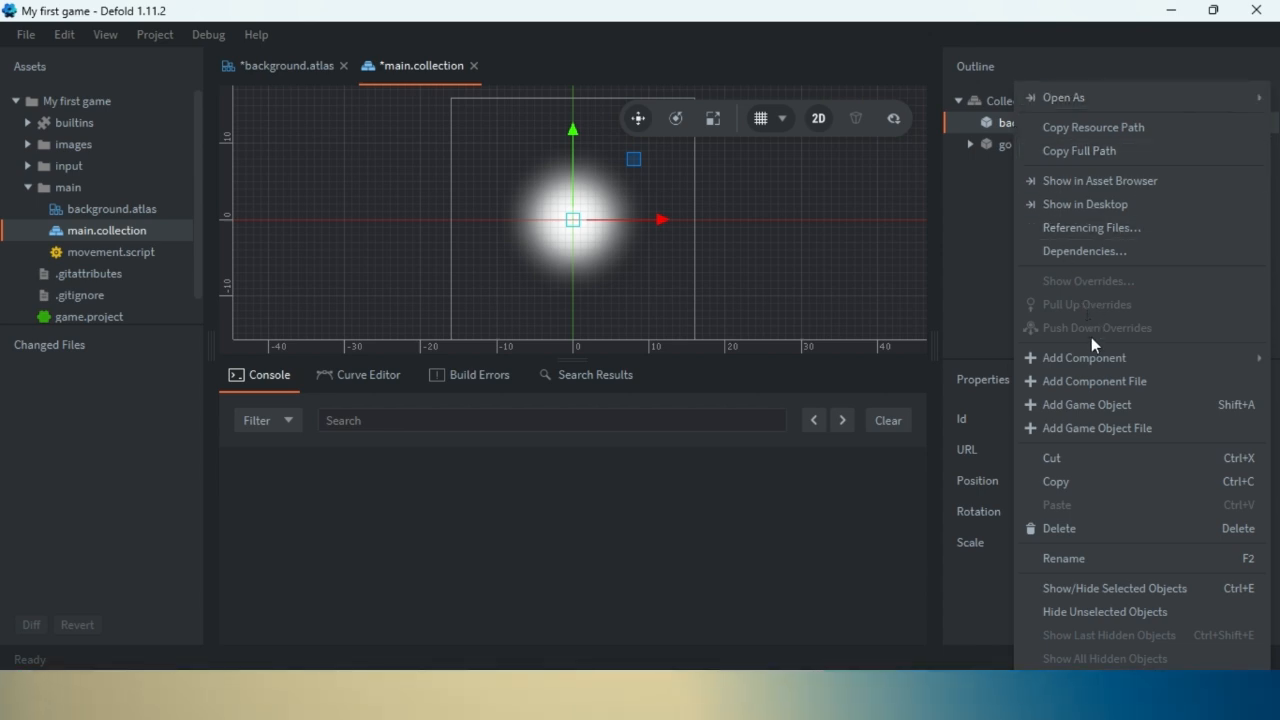
pyautogui.moveTo(1094, 357)
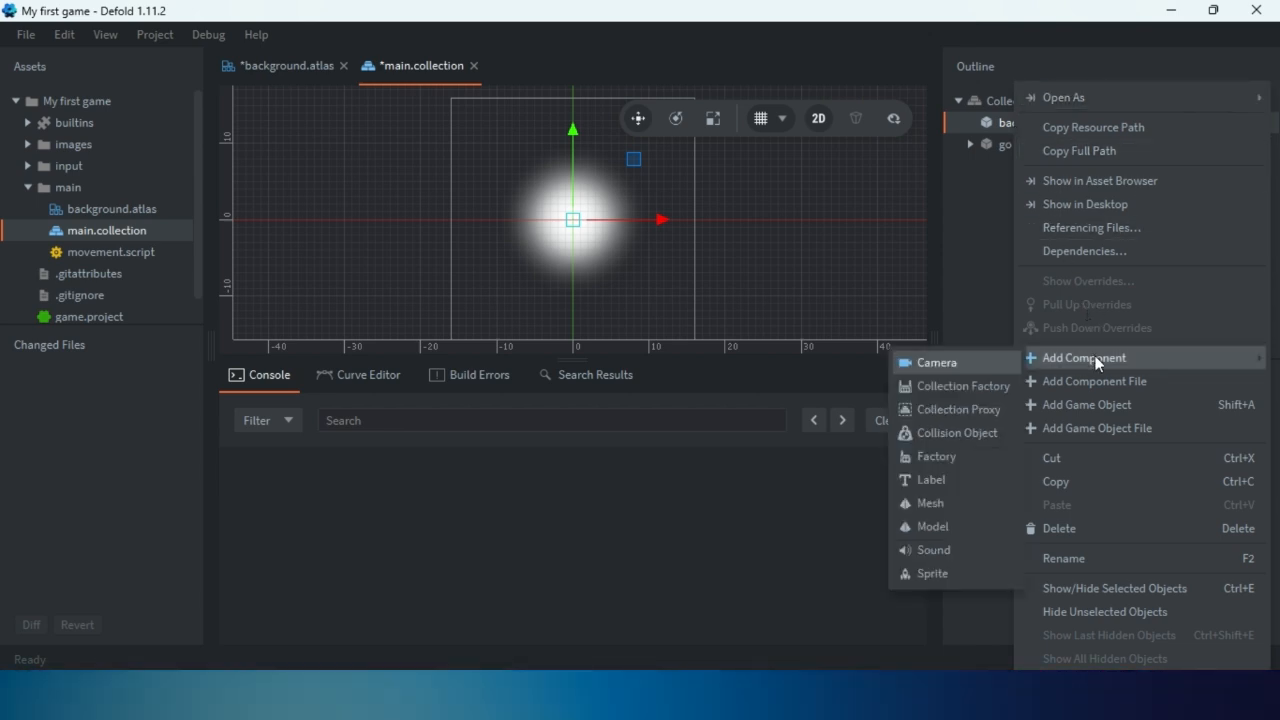
pyautogui.click(971, 567)
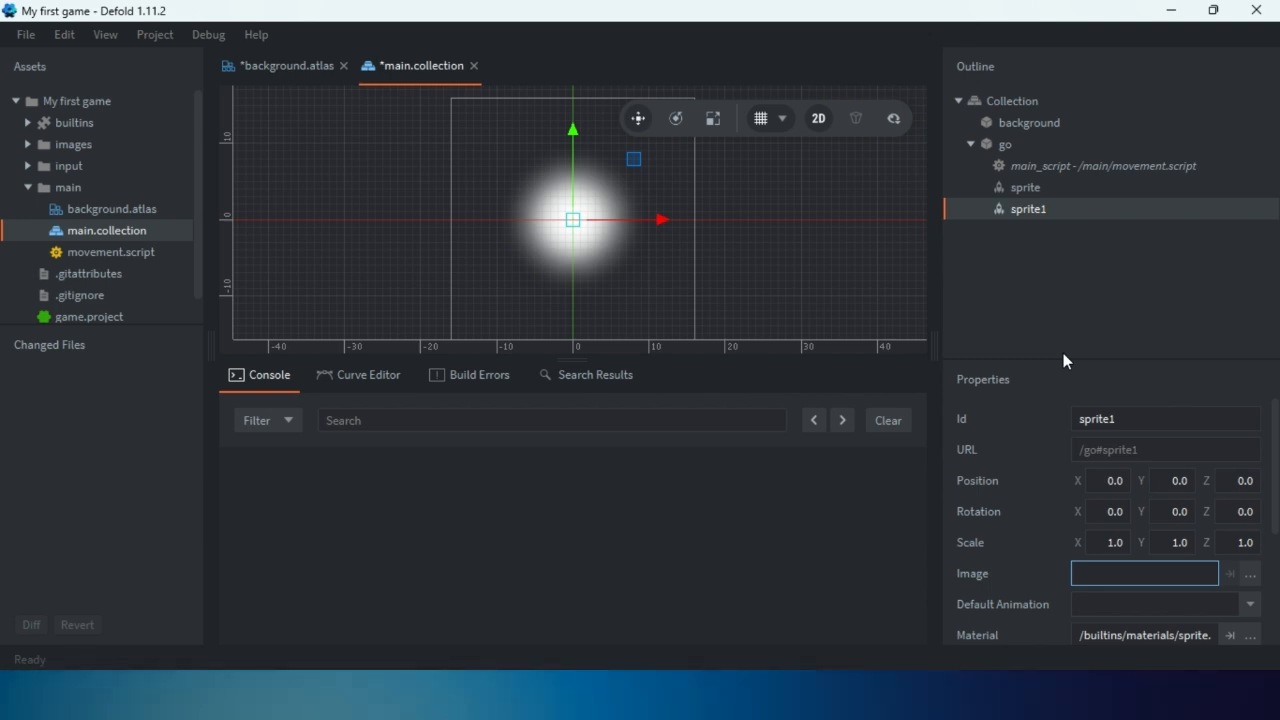
pyautogui.press('Delete')
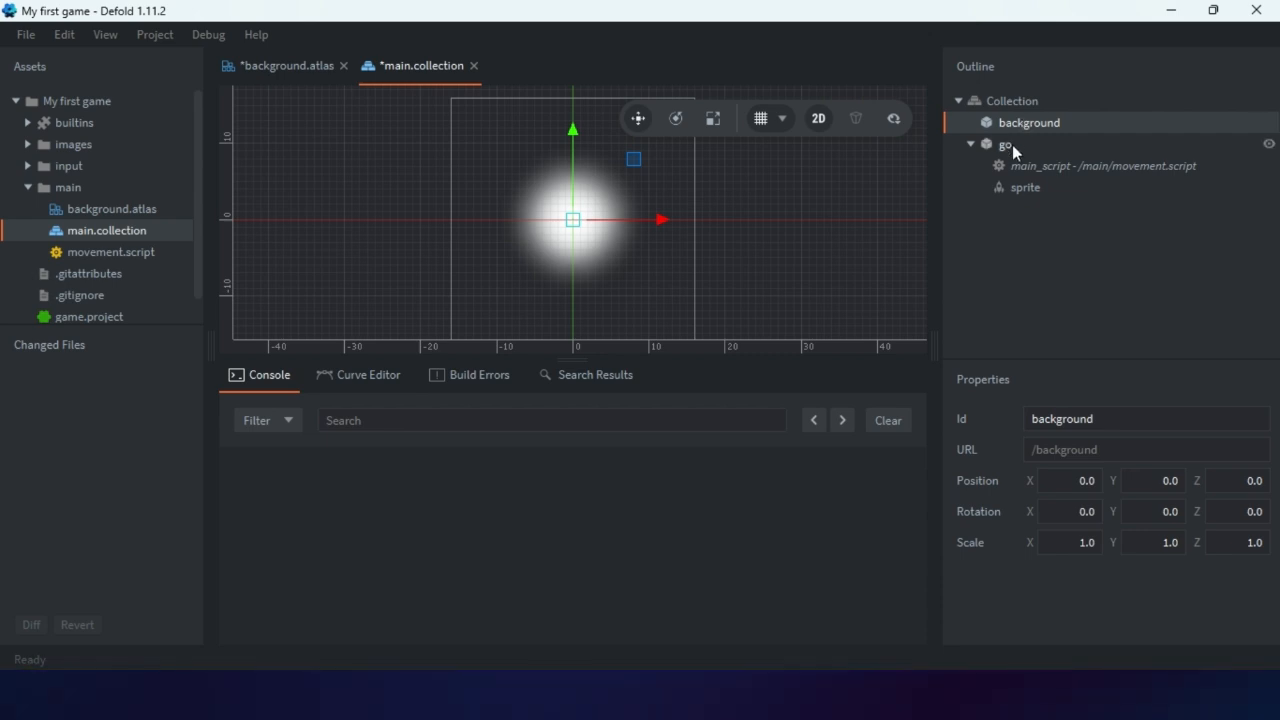
pyautogui.rightClick(1022, 119)
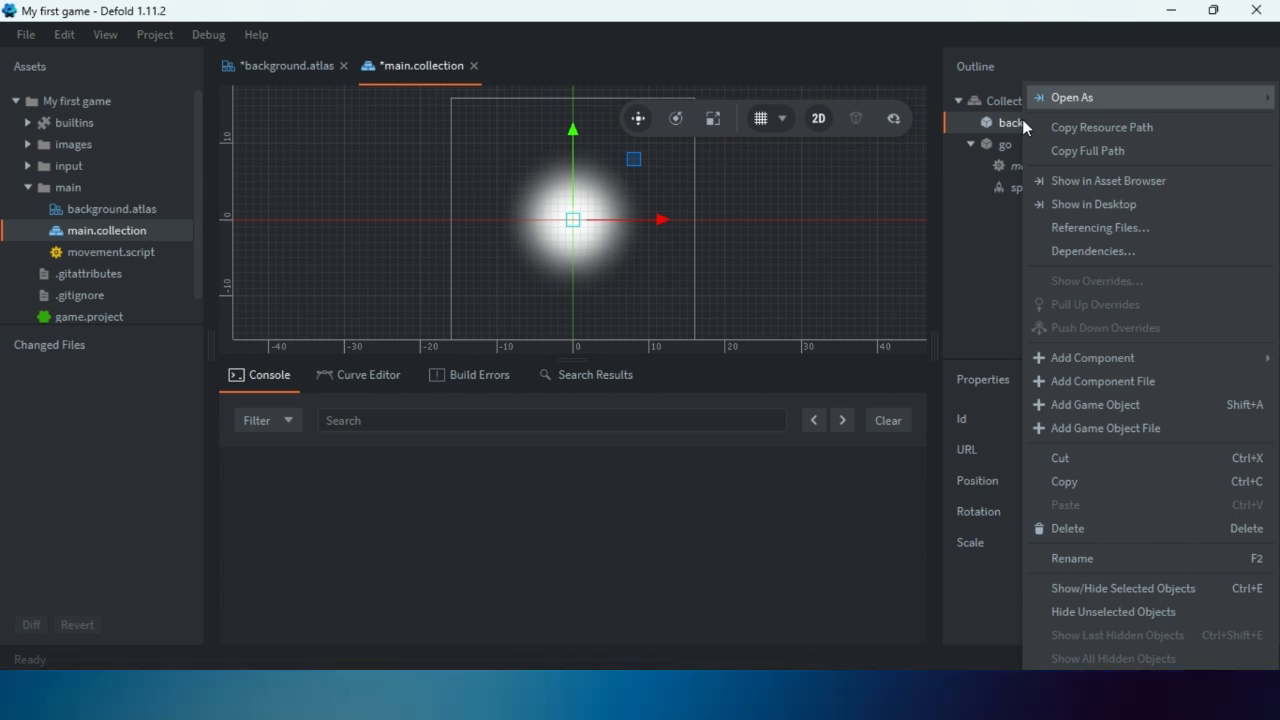
pyautogui.click(954, 221)
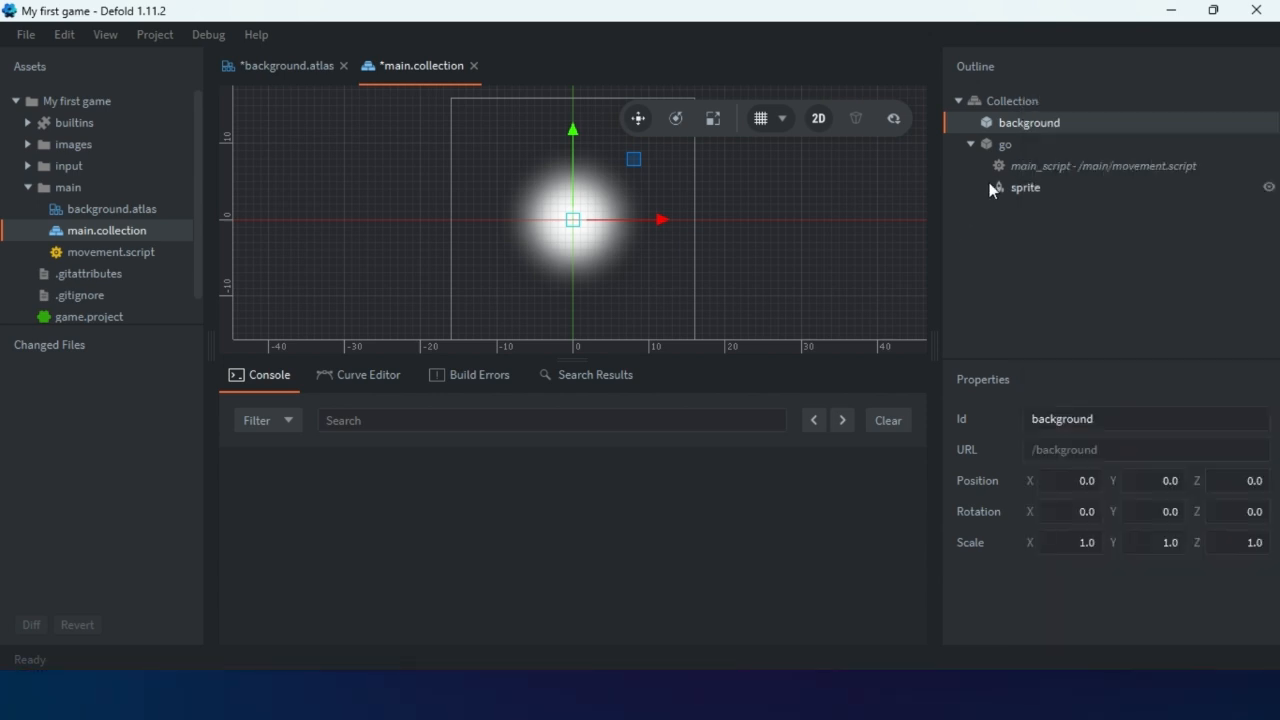
pyautogui.rightClick(1025, 124)
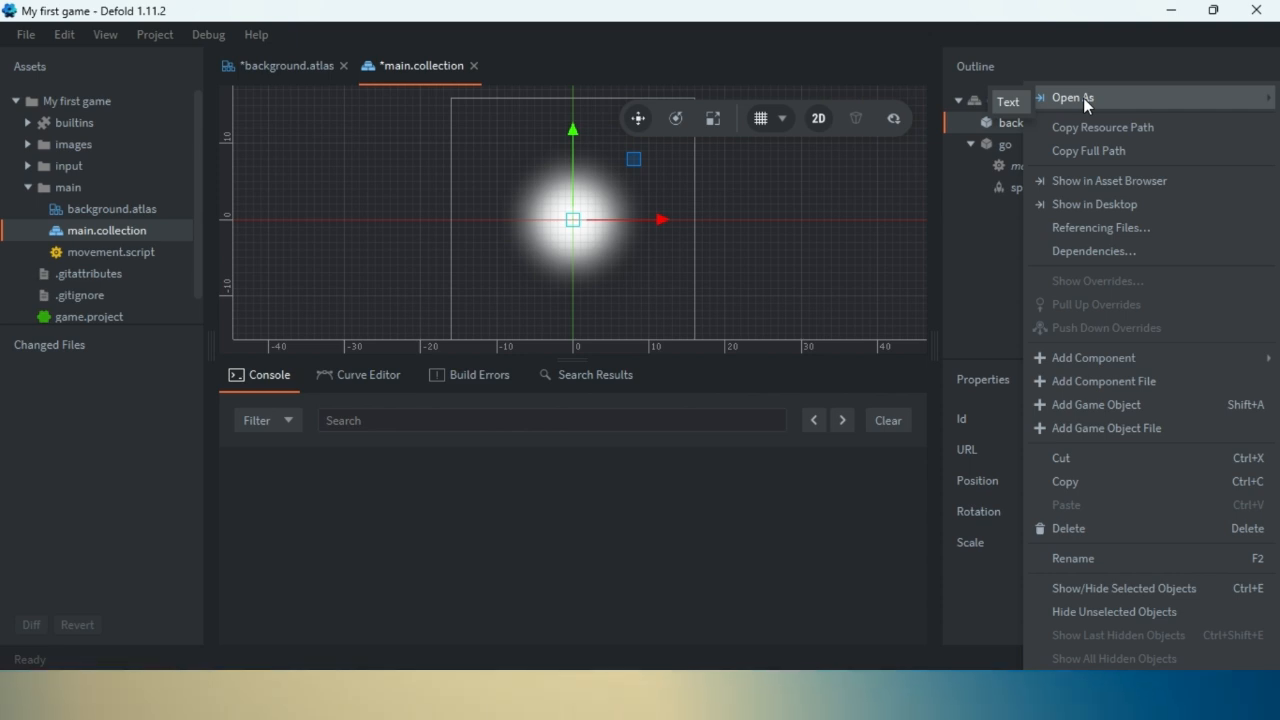
pyautogui.click(979, 233)
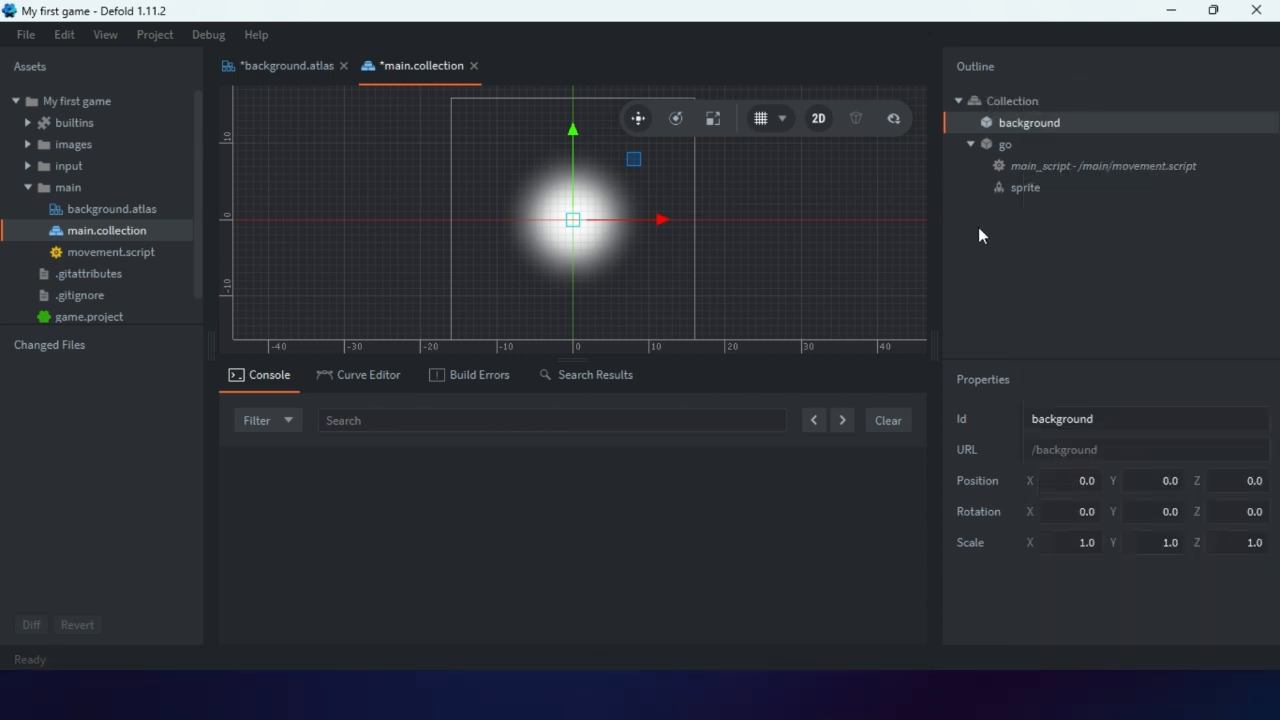
# Add a sprite component to the background game object.
pyautogui.rightClick(1037, 125)
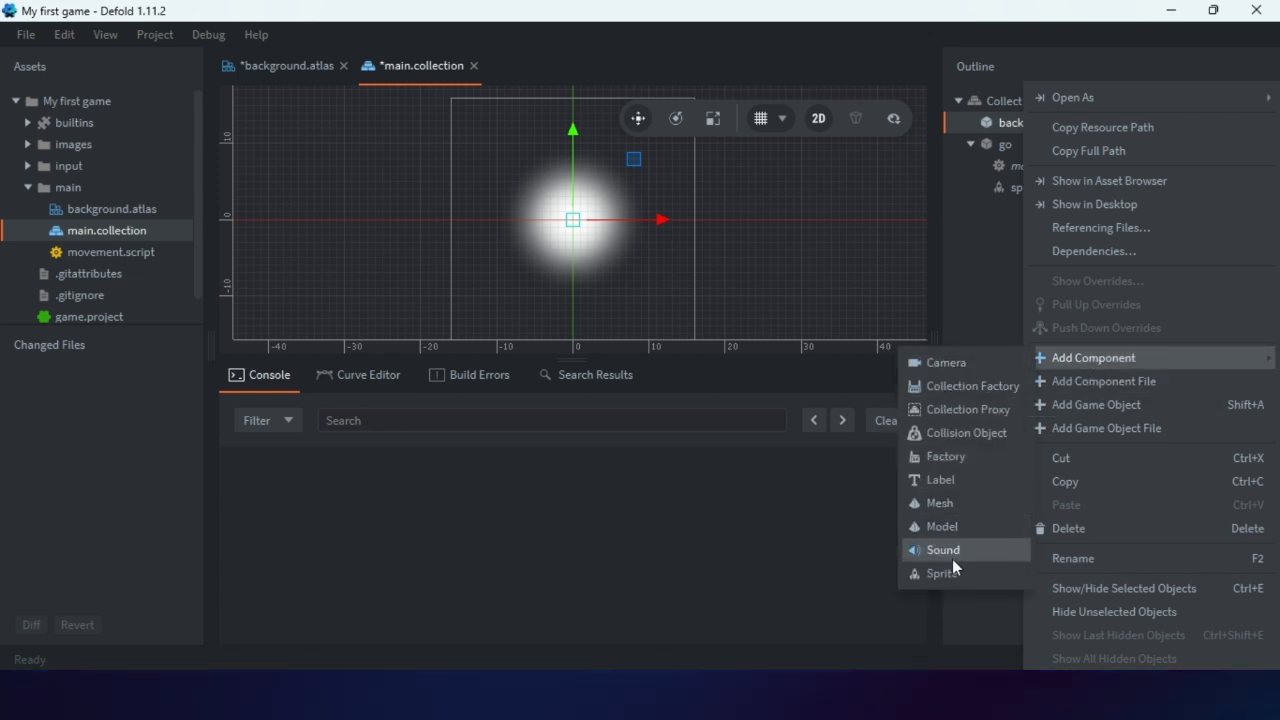
pyautogui.click(955, 574)
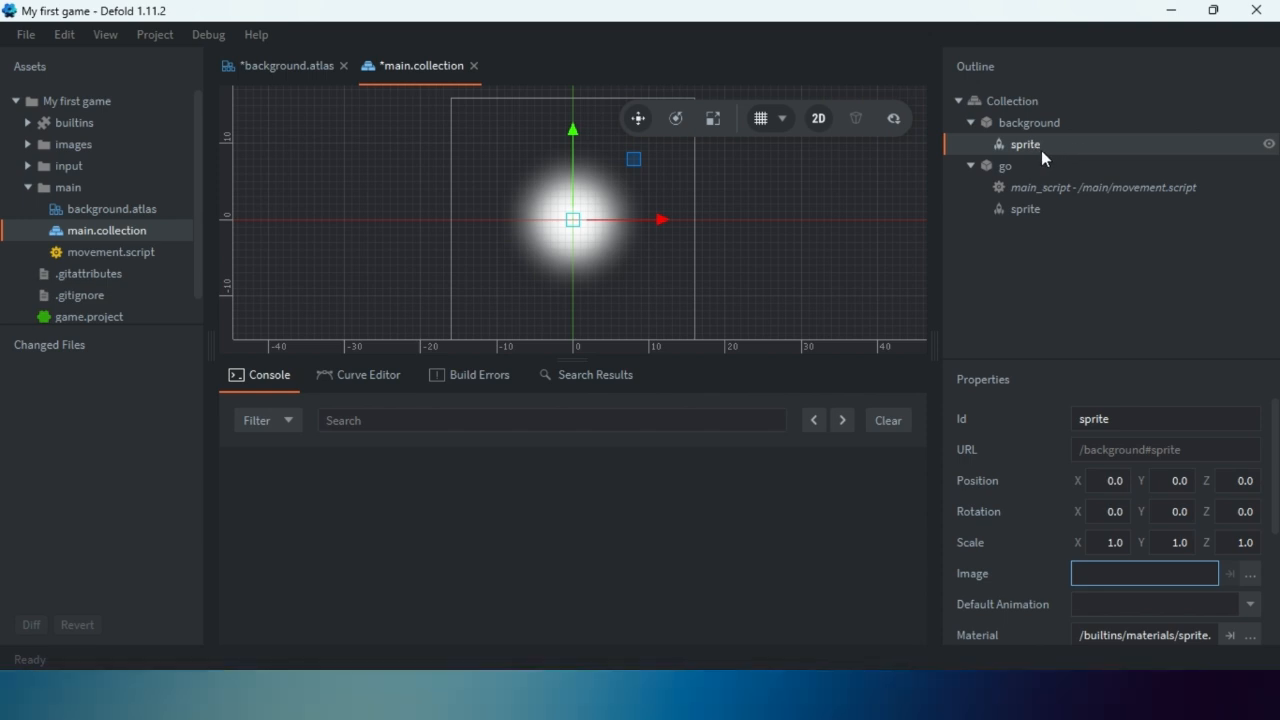
pyautogui.click(1026, 125)
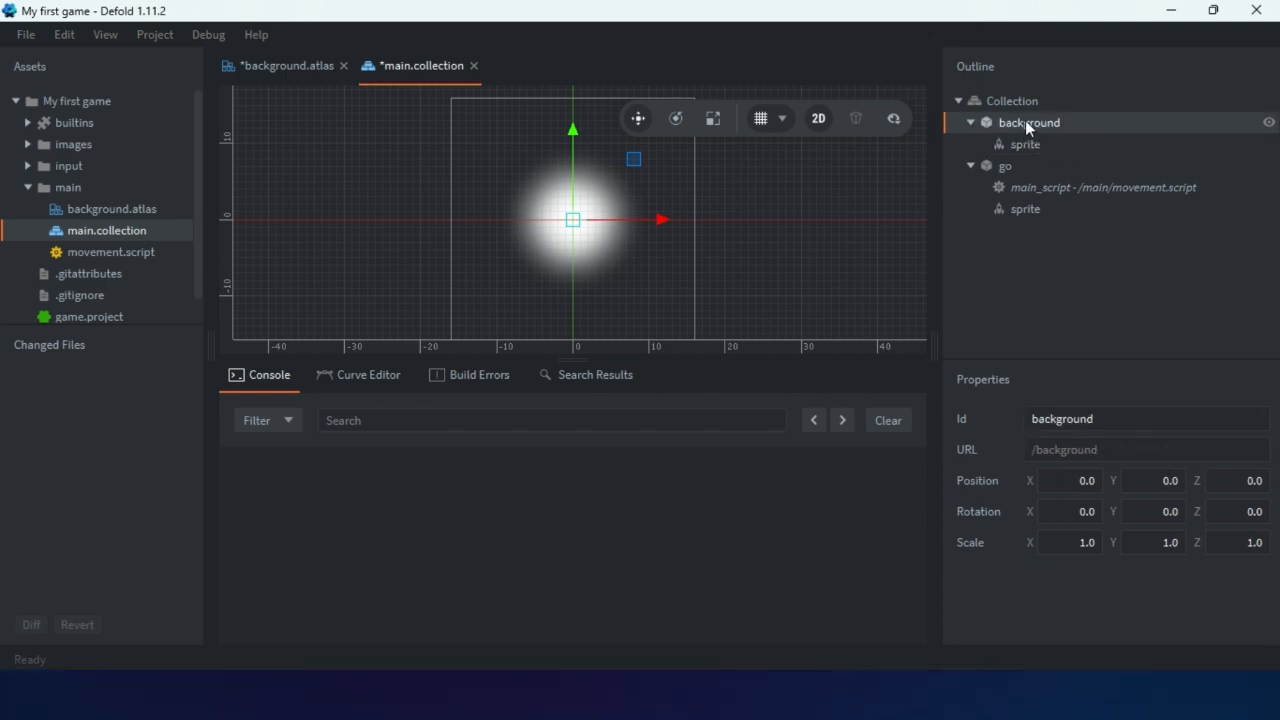
pyautogui.click(1012, 160)
pyautogui.click(1026, 123)
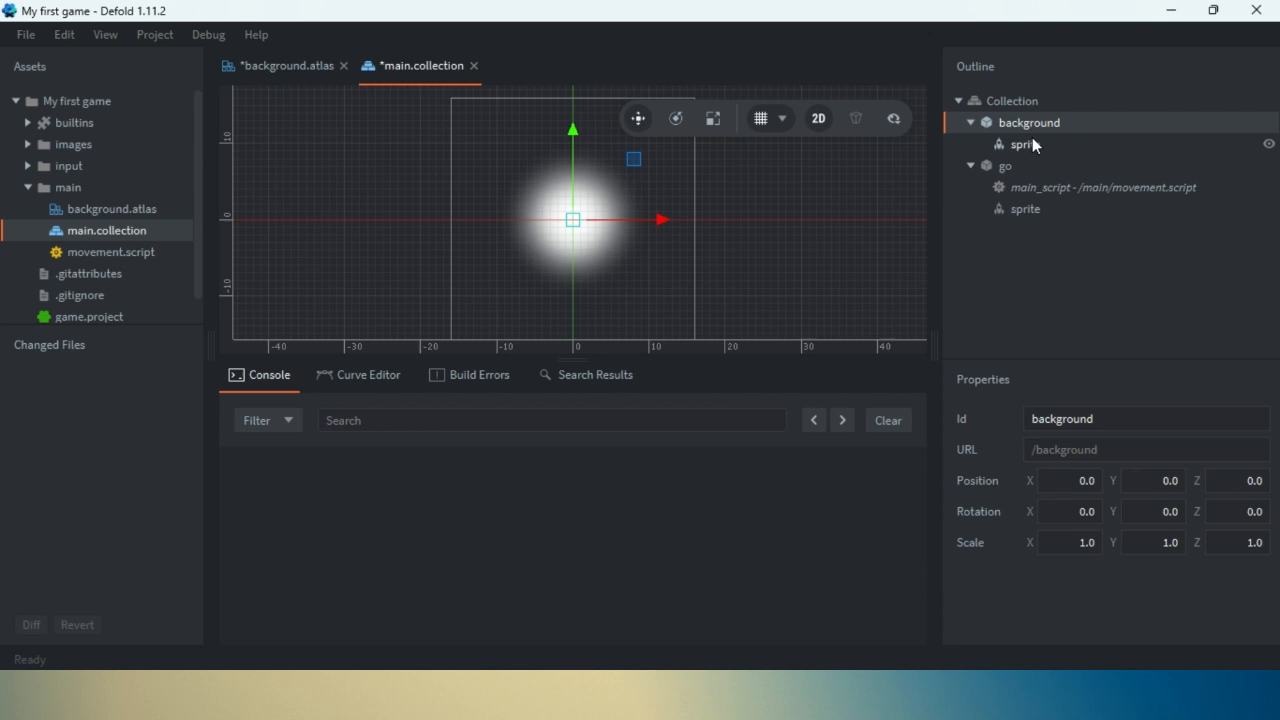
# Set the Image of the background object's sprite to /main/background.atlas.
pyautogui.click(1033, 144)
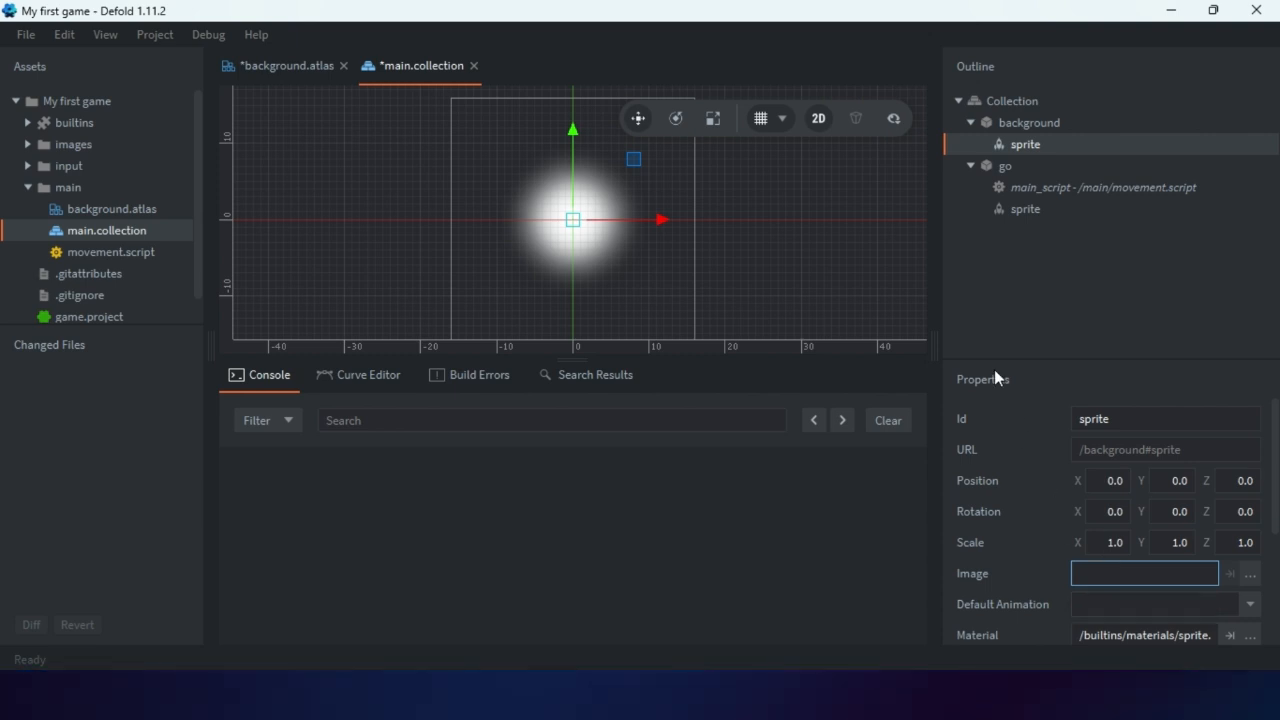
pyautogui.click(1250, 575)
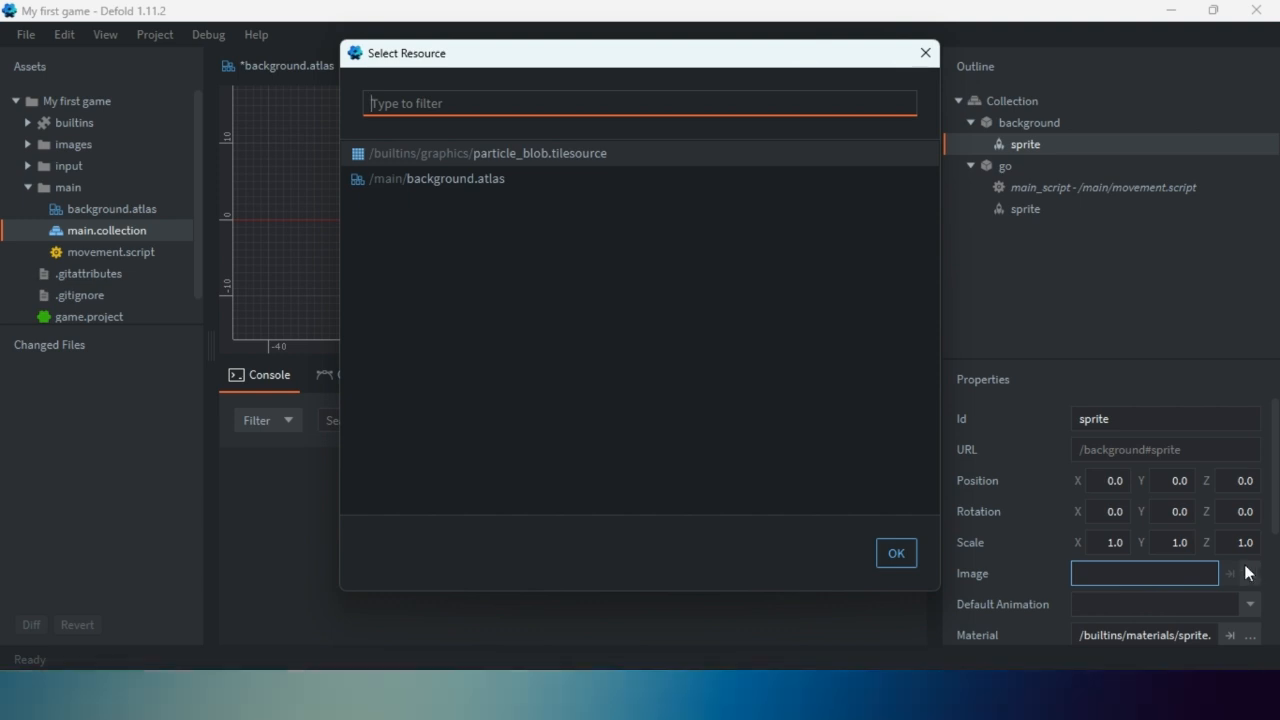
pyautogui.click(500, 186)
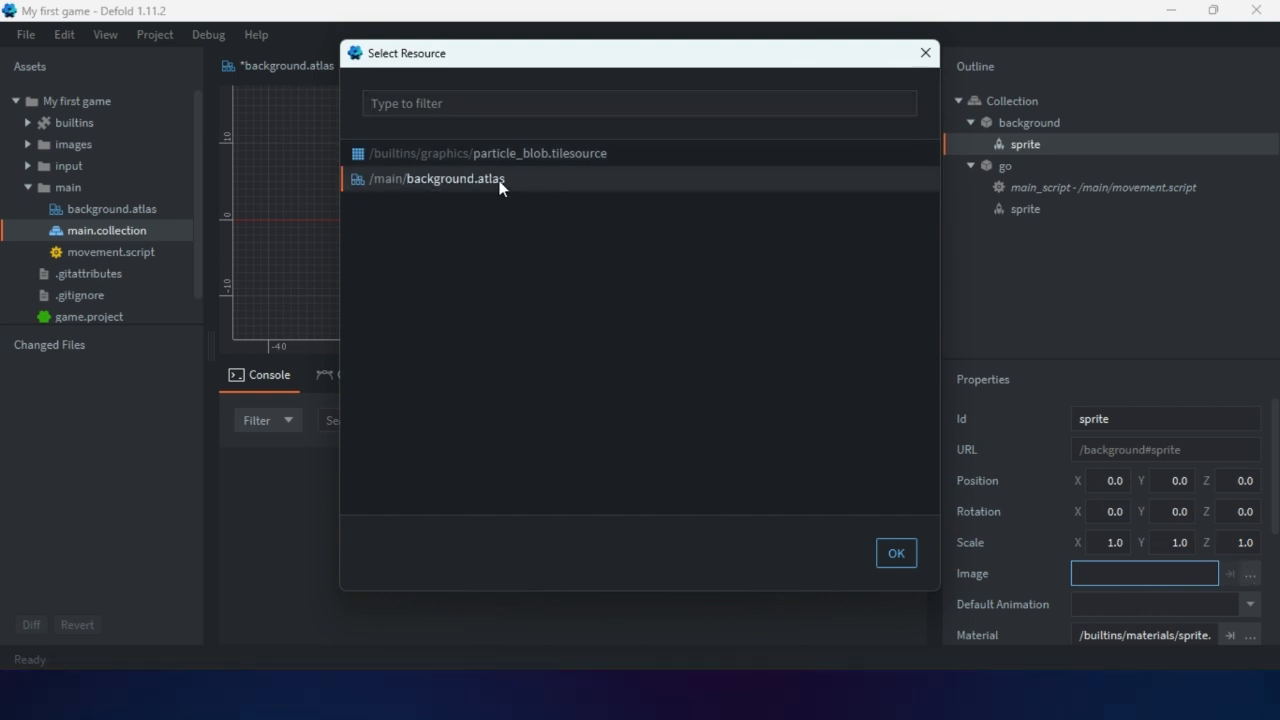
pyautogui.click(911, 559)
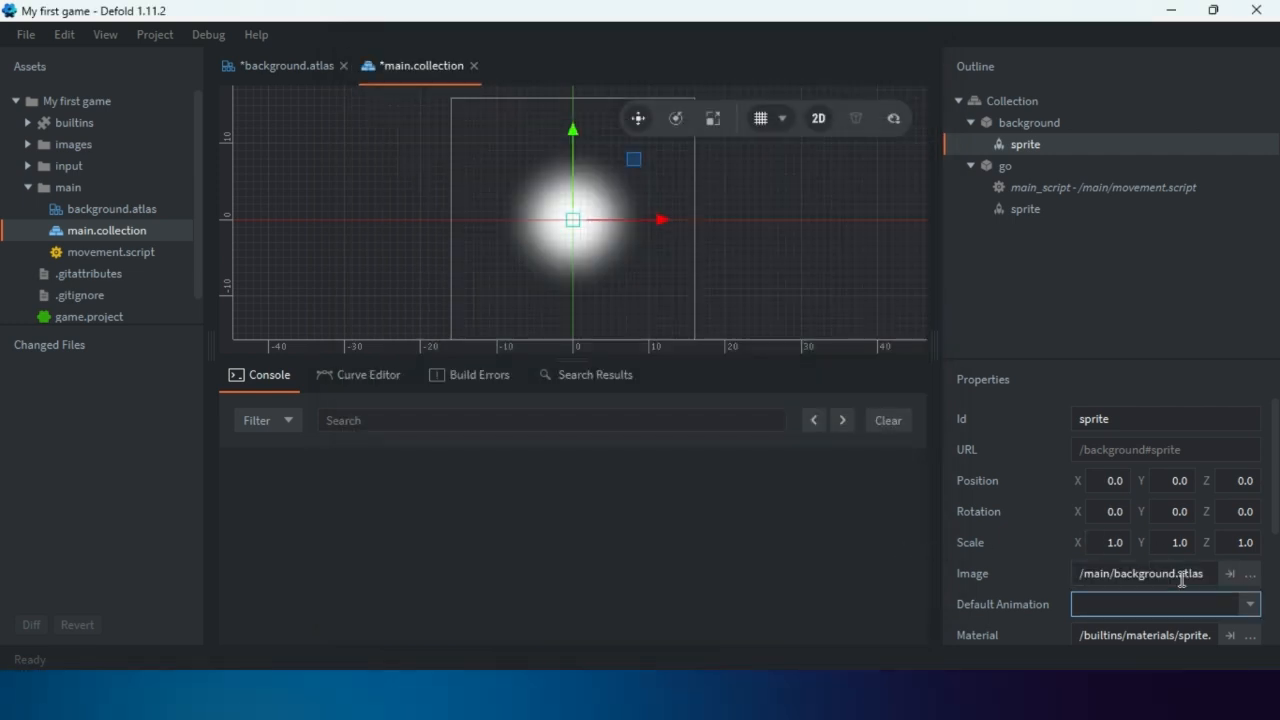
# Set the Default Animation of the background object's sprite to bg.
pyautogui.scroll(-1, 1090, 505)
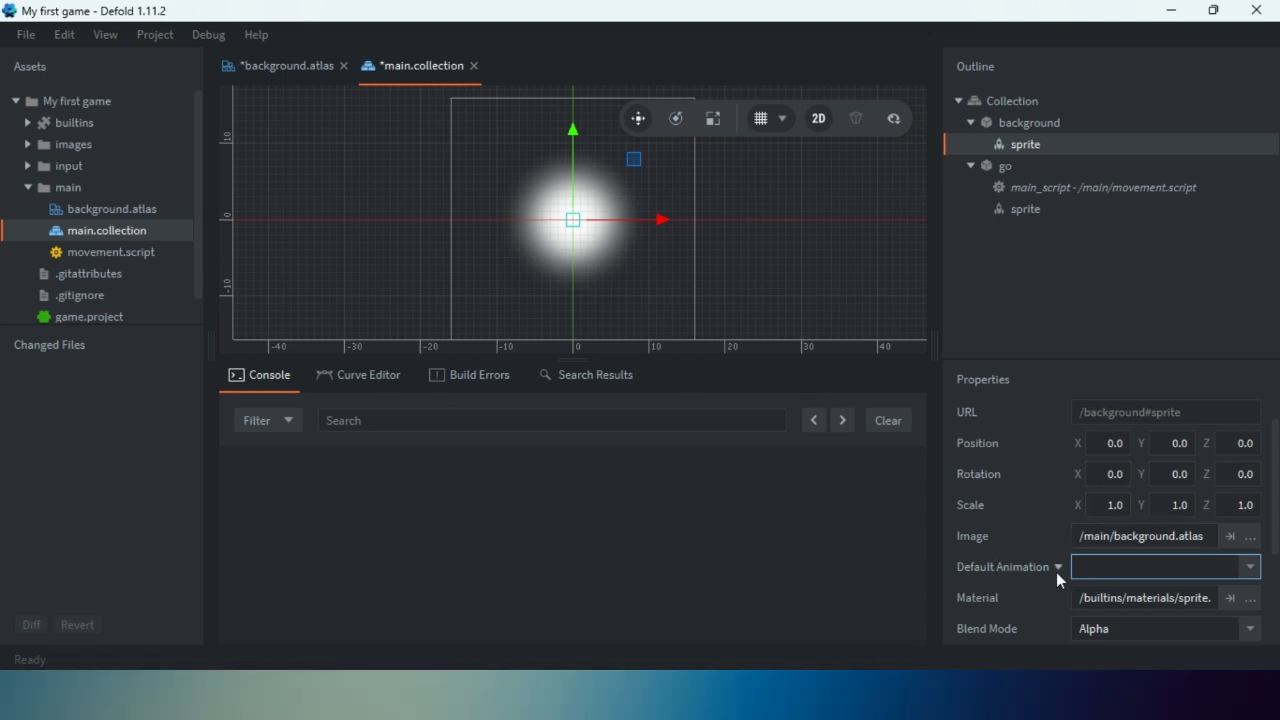
pyautogui.click(1250, 567)
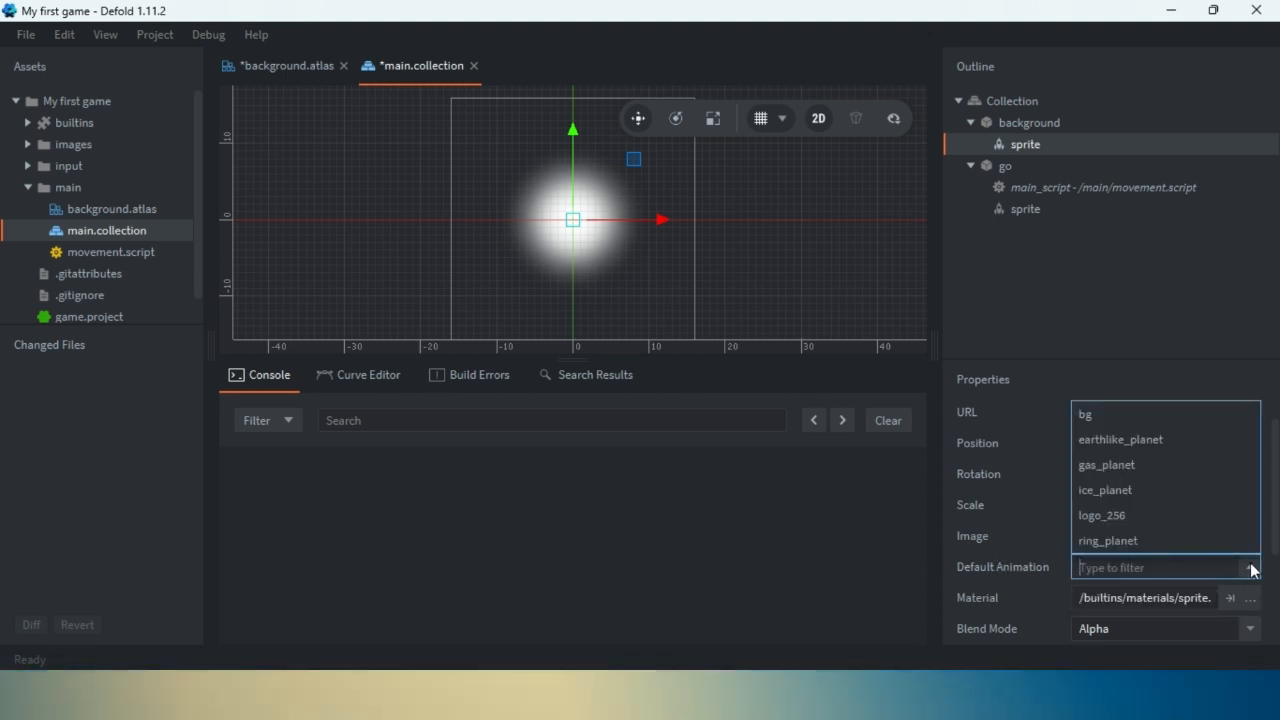
pyautogui.click(1088, 415)
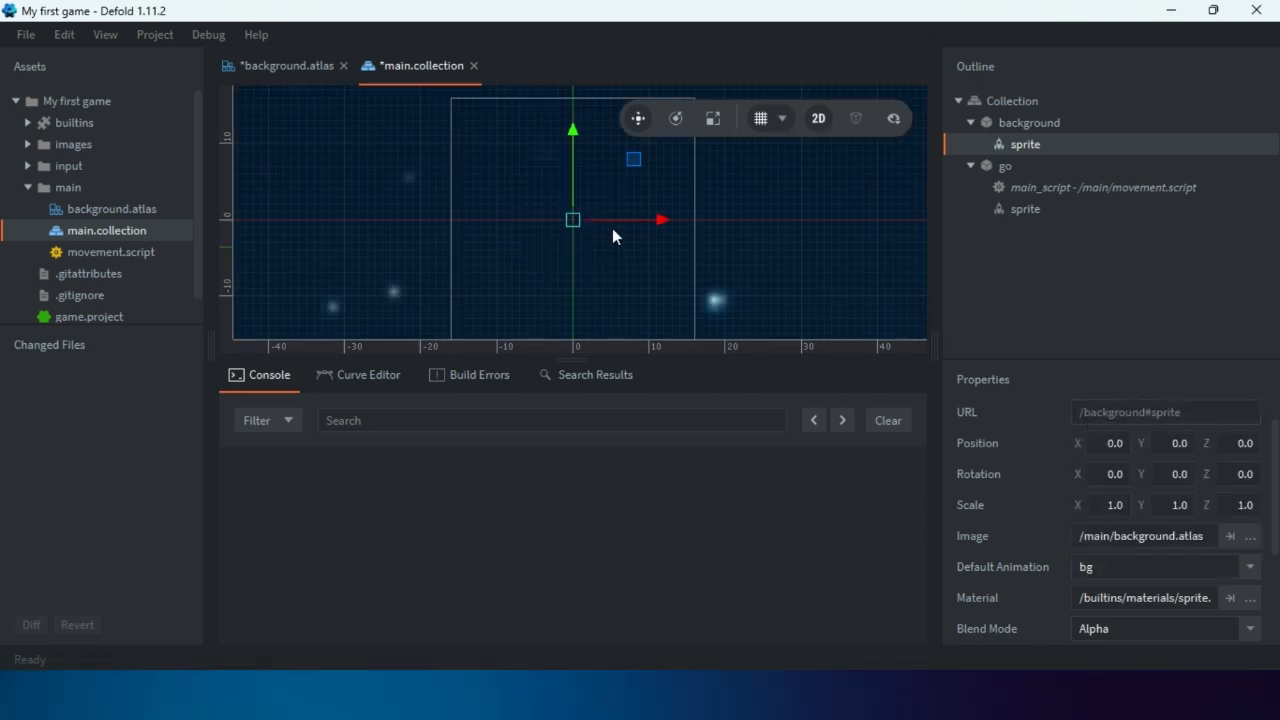
# Examine the starry background image around the origin of the main collection at a wider view.
pyautogui.scroll(-2, 533, 194)
pyautogui.scroll(-4, 533, 194)
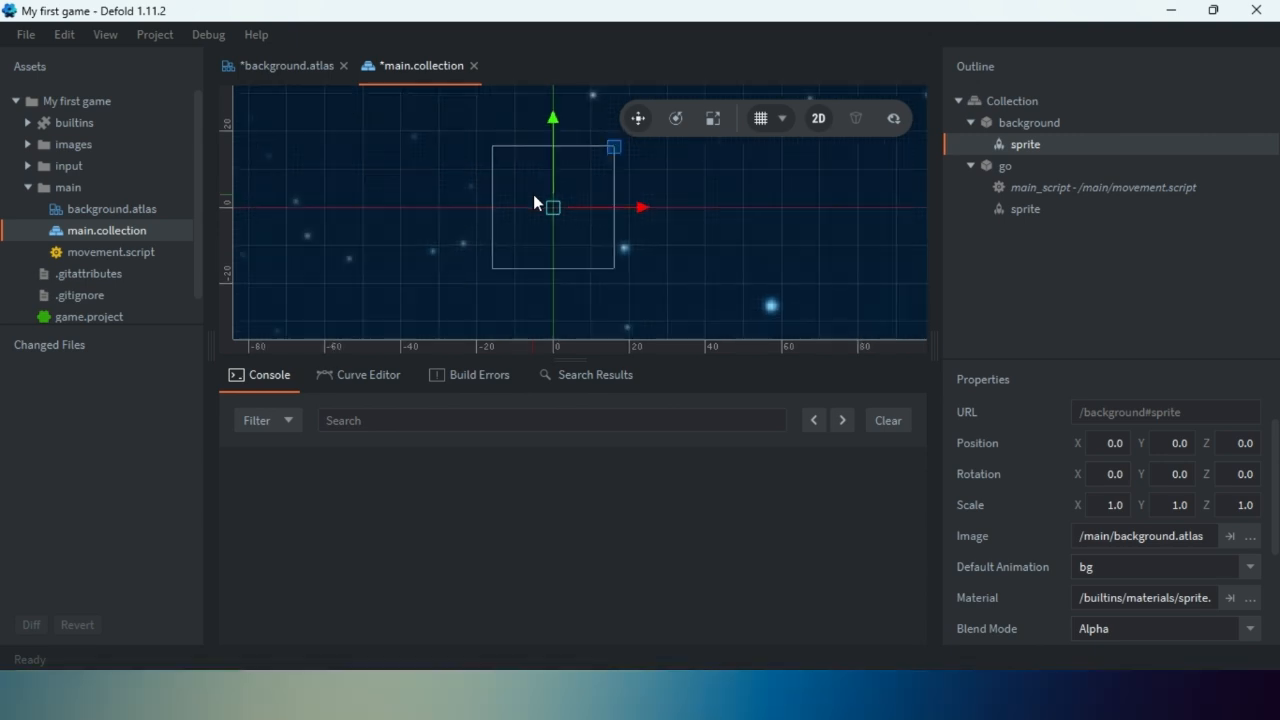
pyautogui.moveTo(703, 177); pyautogui.dragTo(464, 254, button='middle')
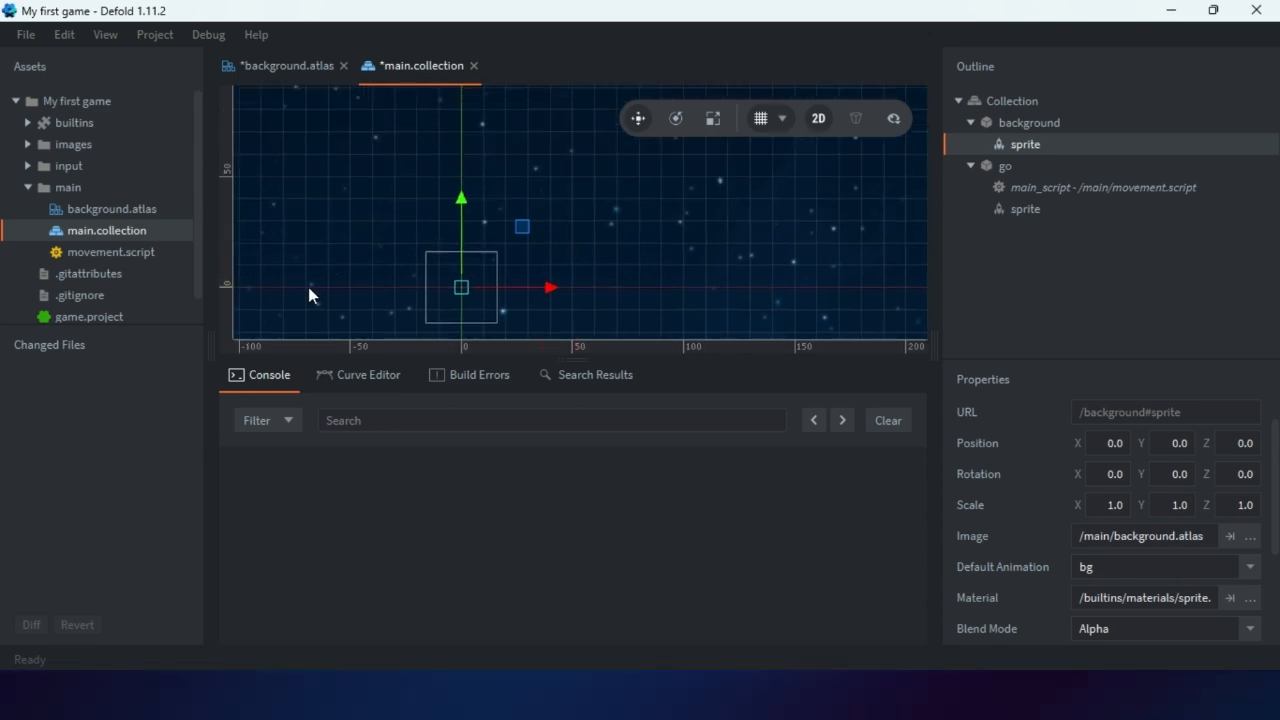
pyautogui.scroll(-2, 648, 194)
pyautogui.moveTo(654, 194); pyautogui.dragTo(520, 243, button='middle')
pyautogui.scroll(-2, 558, 187)
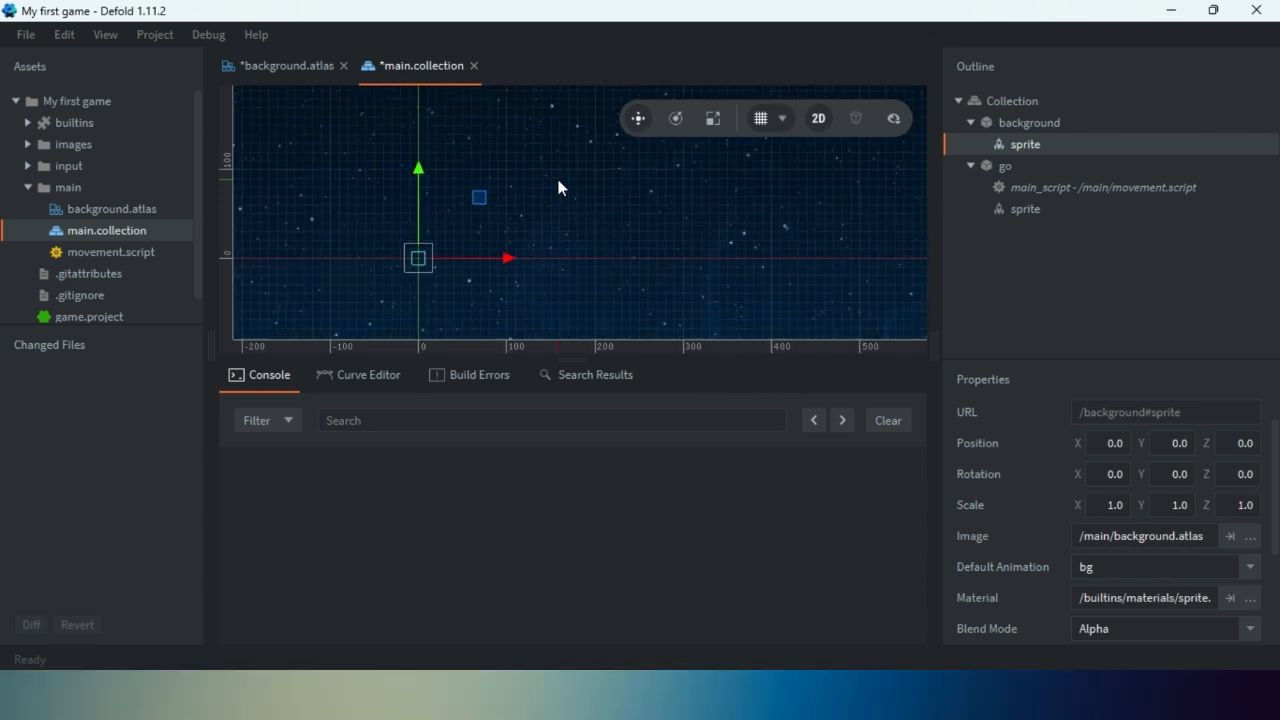
pyautogui.moveTo(591, 180); pyautogui.dragTo(614, 211, button='middle')
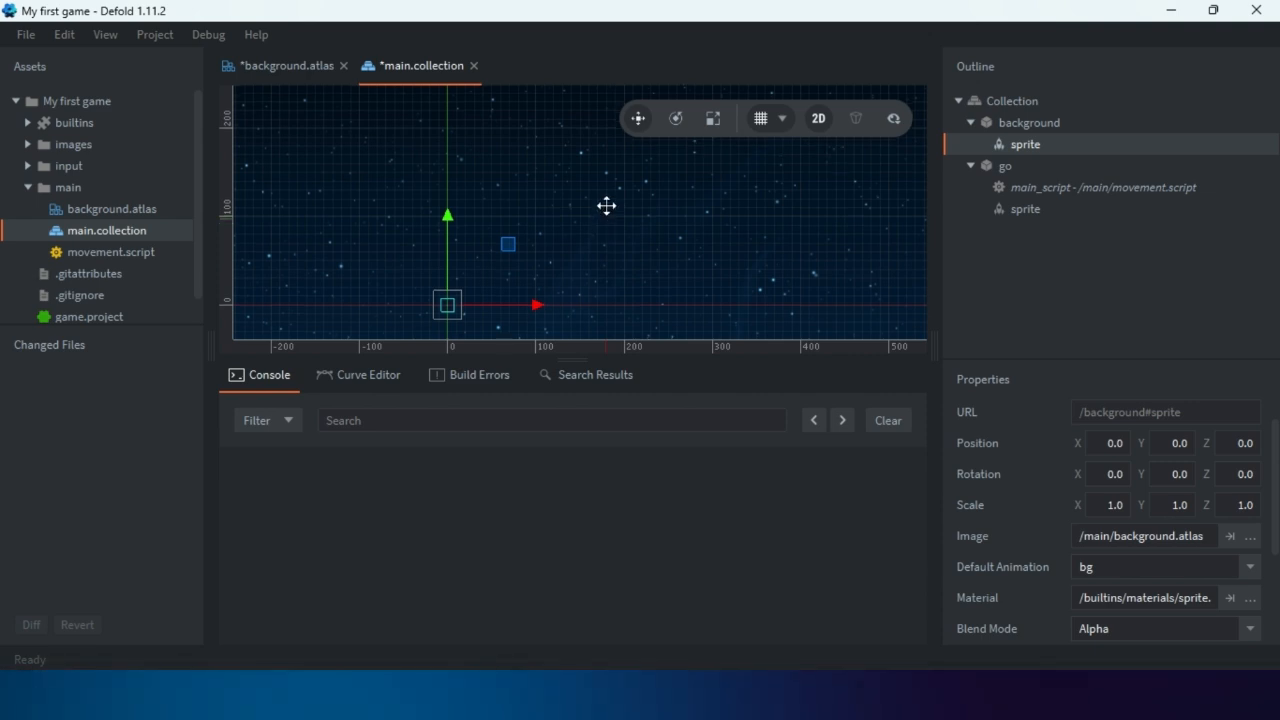
pyautogui.moveTo(606, 220); pyautogui.dragTo(603, 178, button='middle')
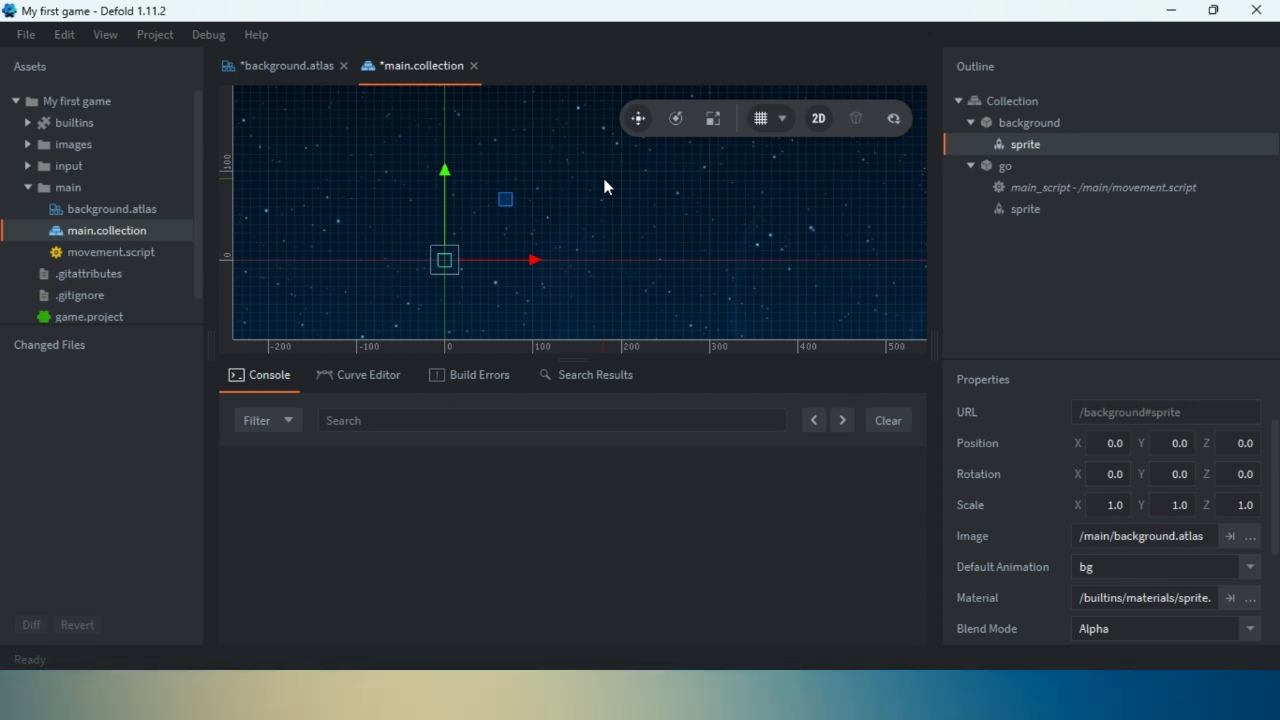
# Create a new atlas named spaceship in the main folder and add an animation to it.
pyautogui.rightClick(78, 185)
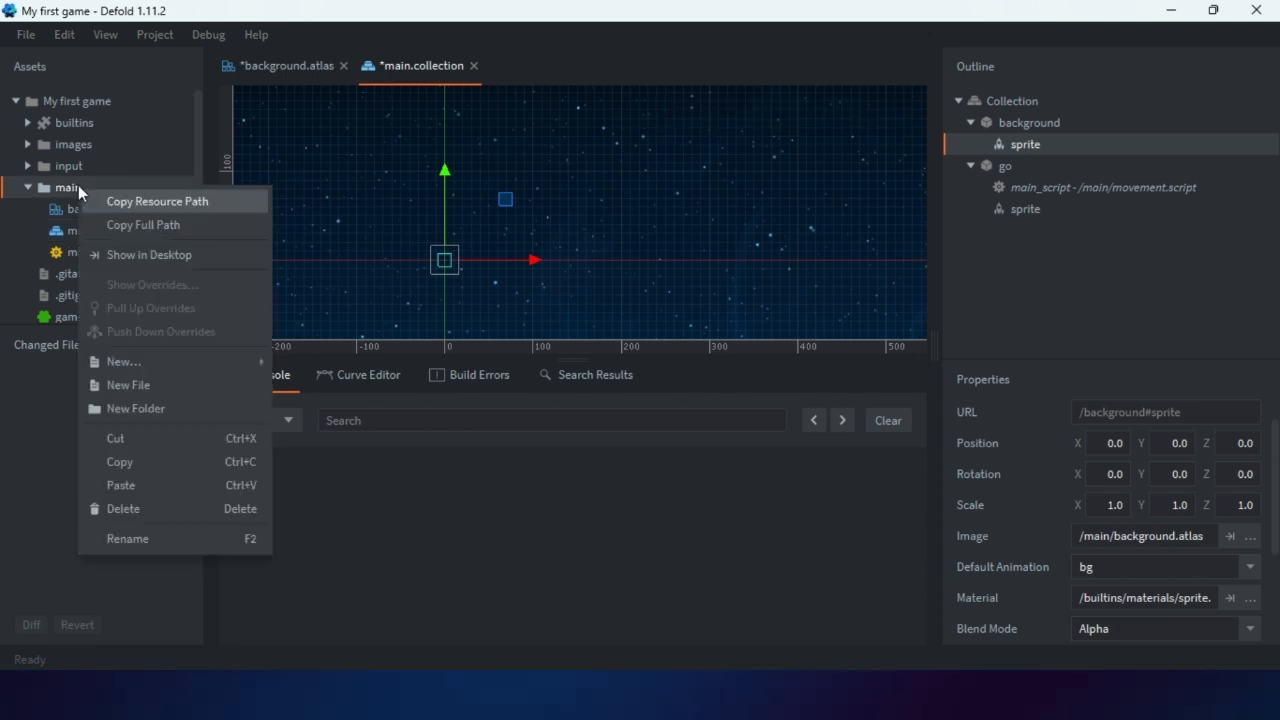
pyautogui.moveTo(192, 361)
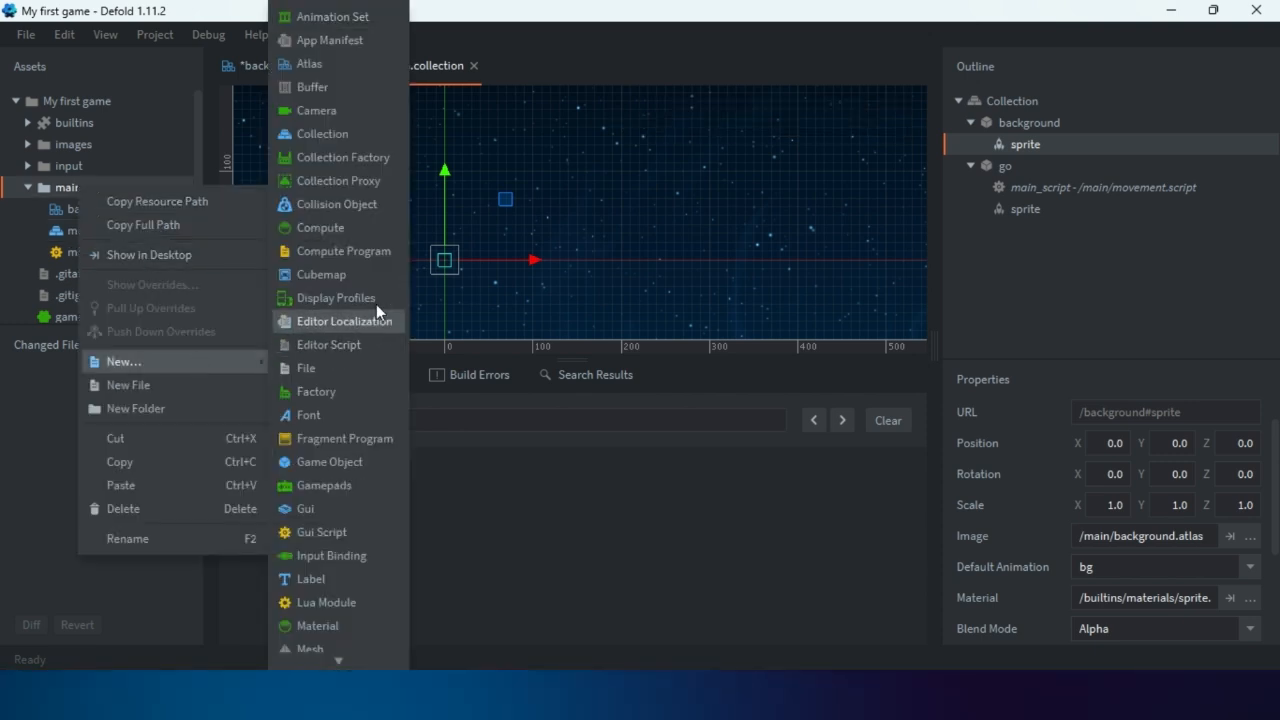
pyautogui.click(356, 68)
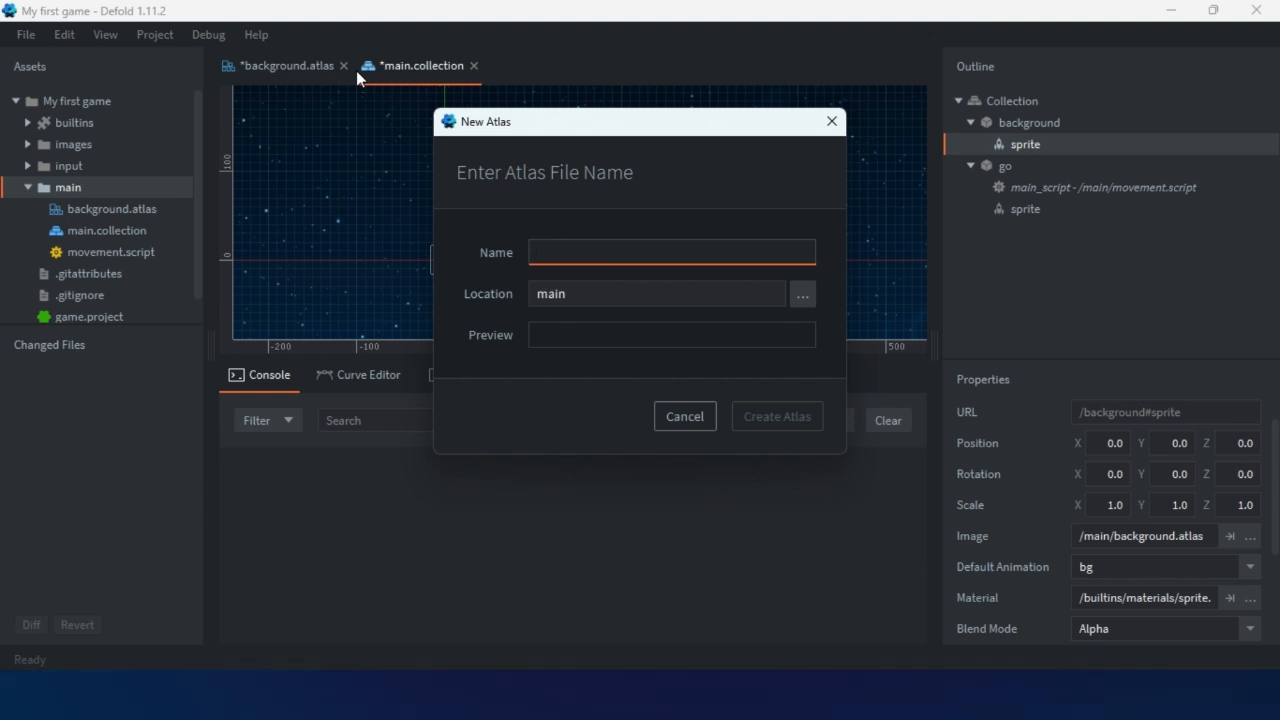
pyautogui.write('spac')
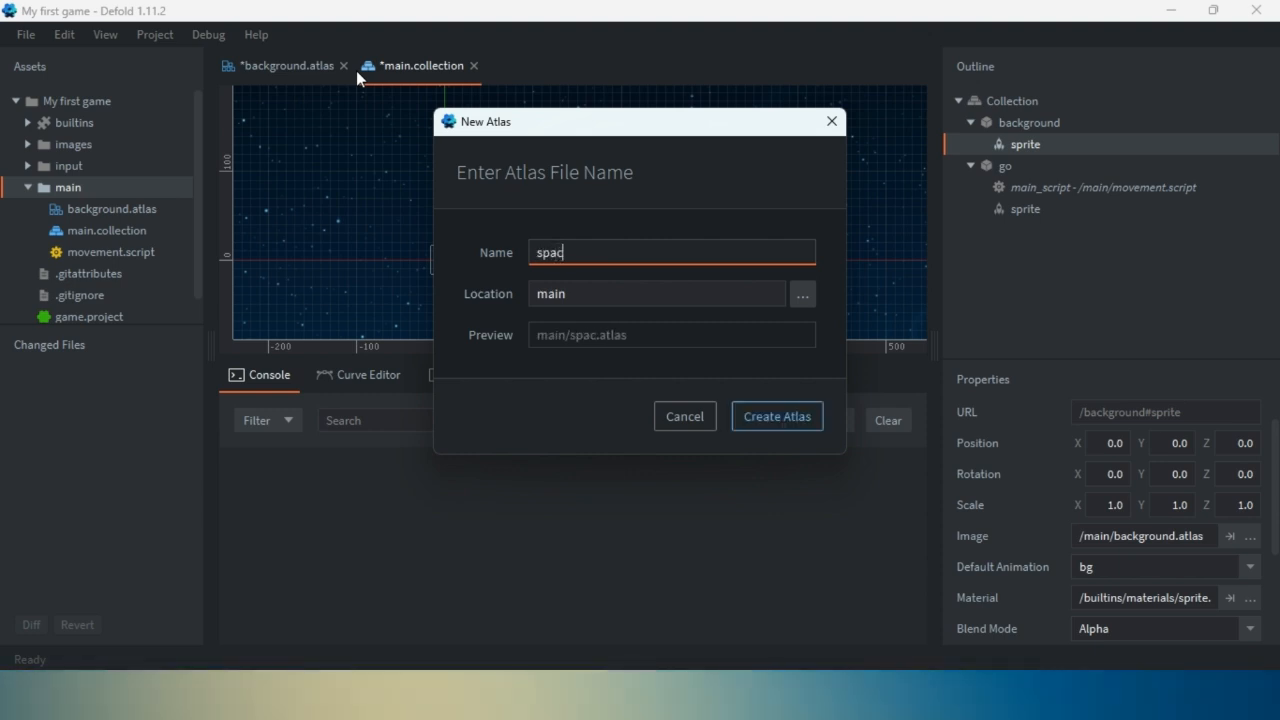
pyautogui.write('eship')
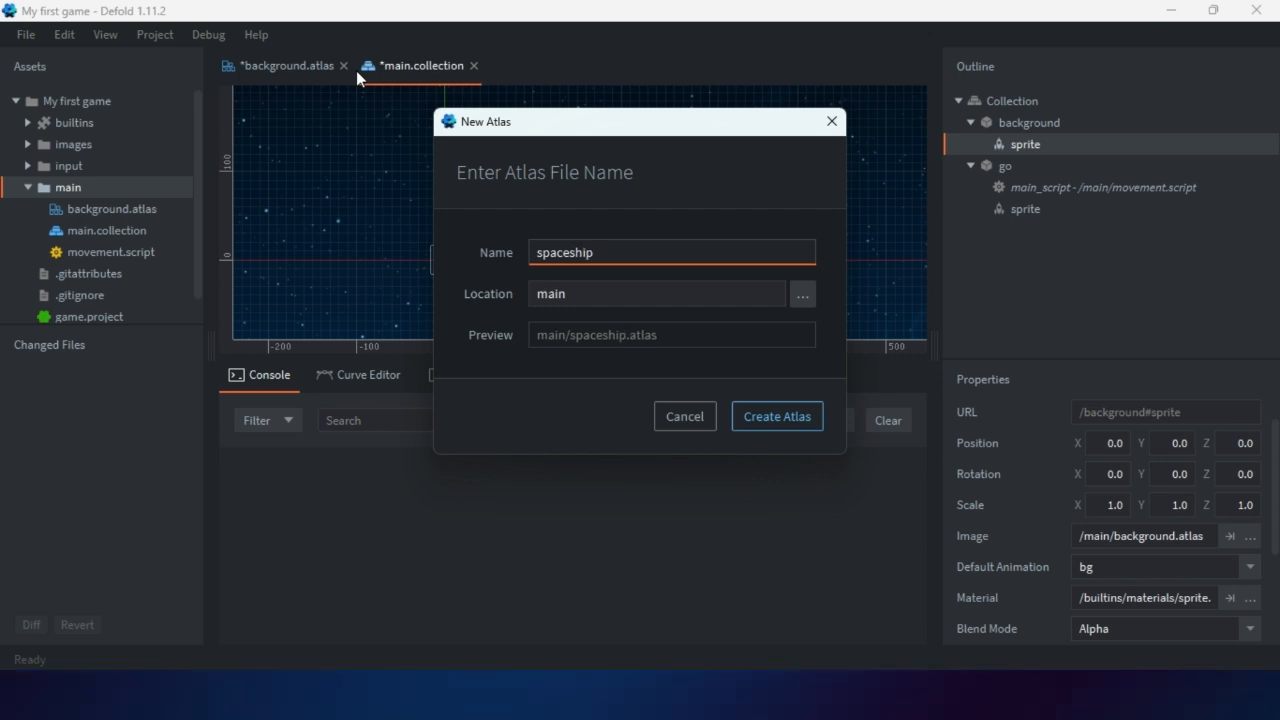
pyautogui.click(777, 416)
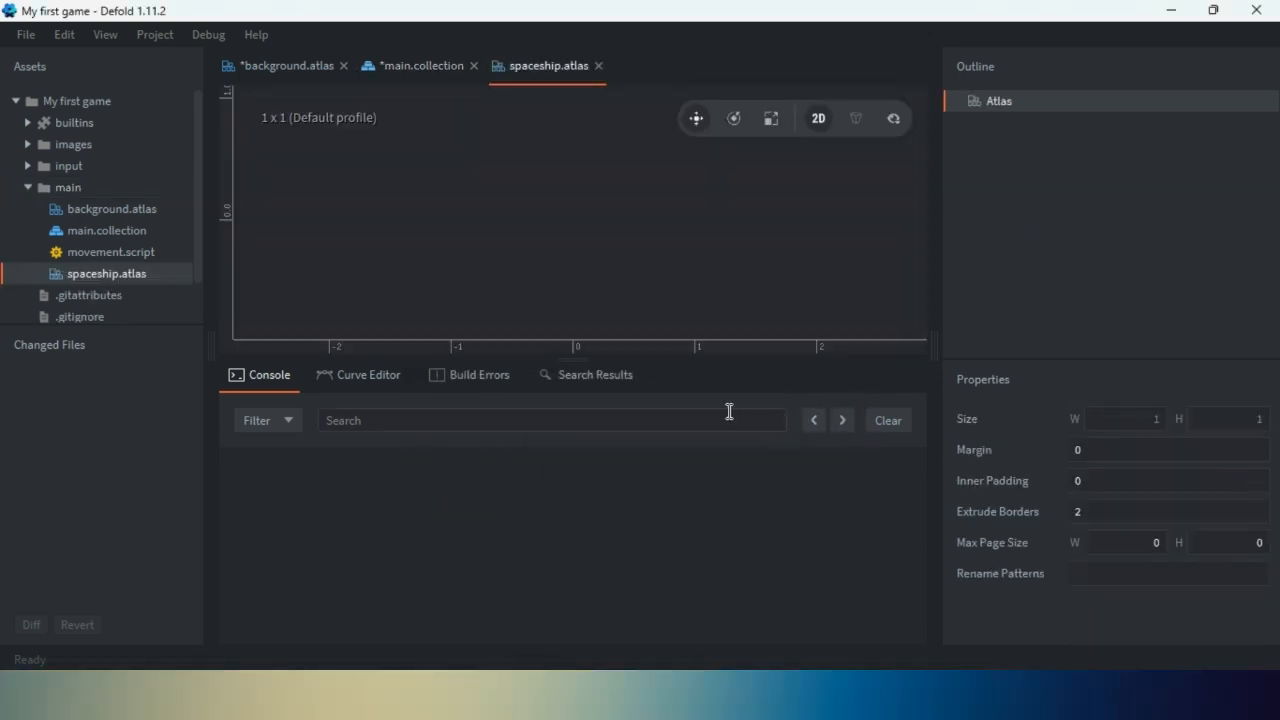
pyautogui.rightClick(1003, 102)
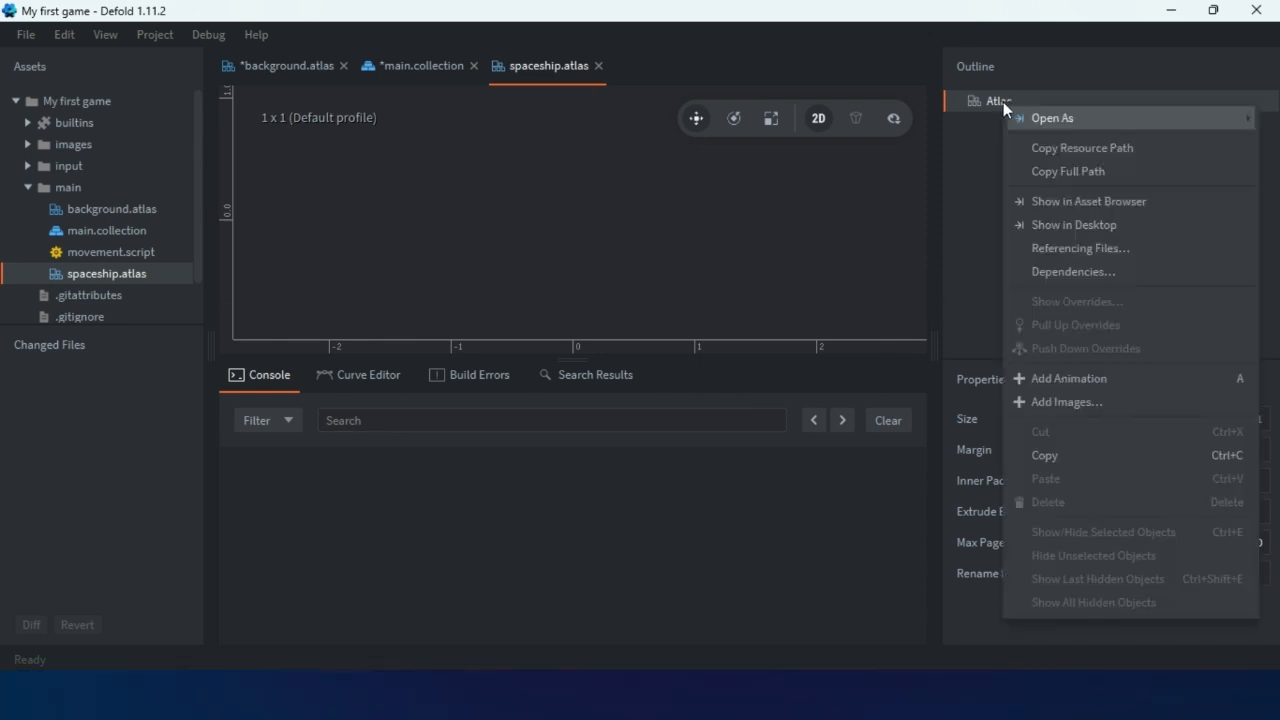
pyautogui.click(1082, 376)
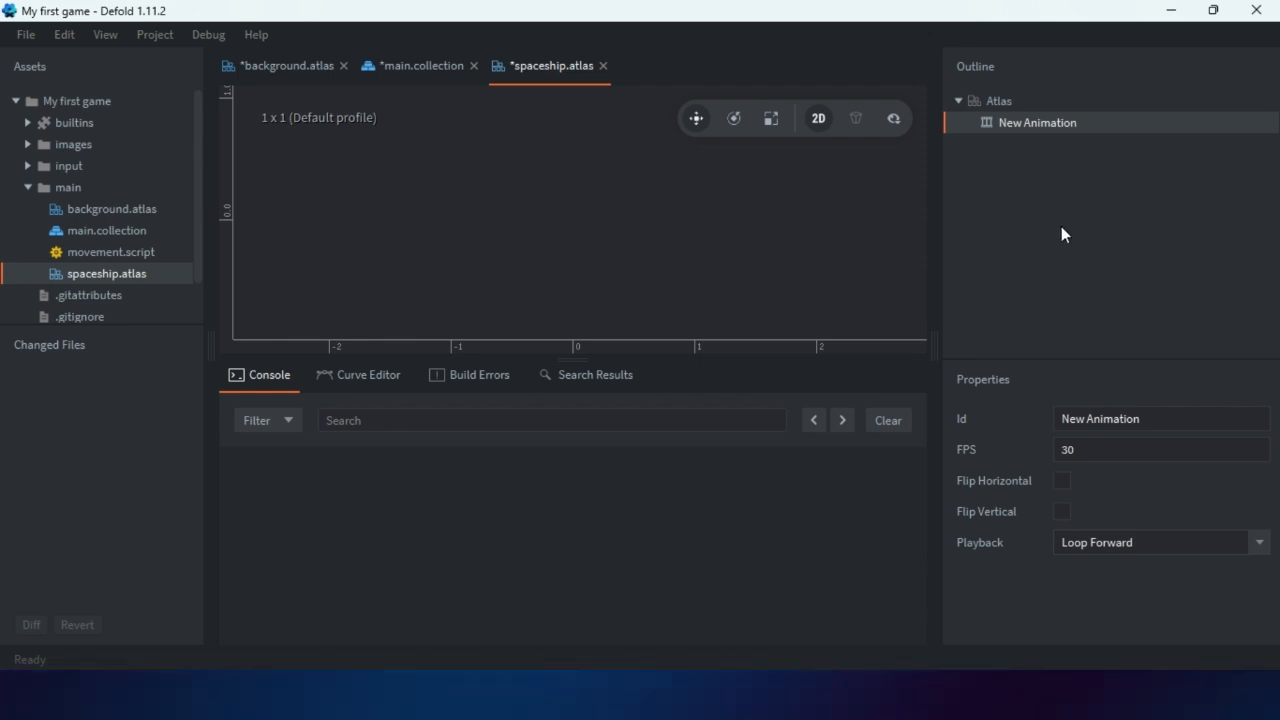
pyautogui.click(1032, 125)
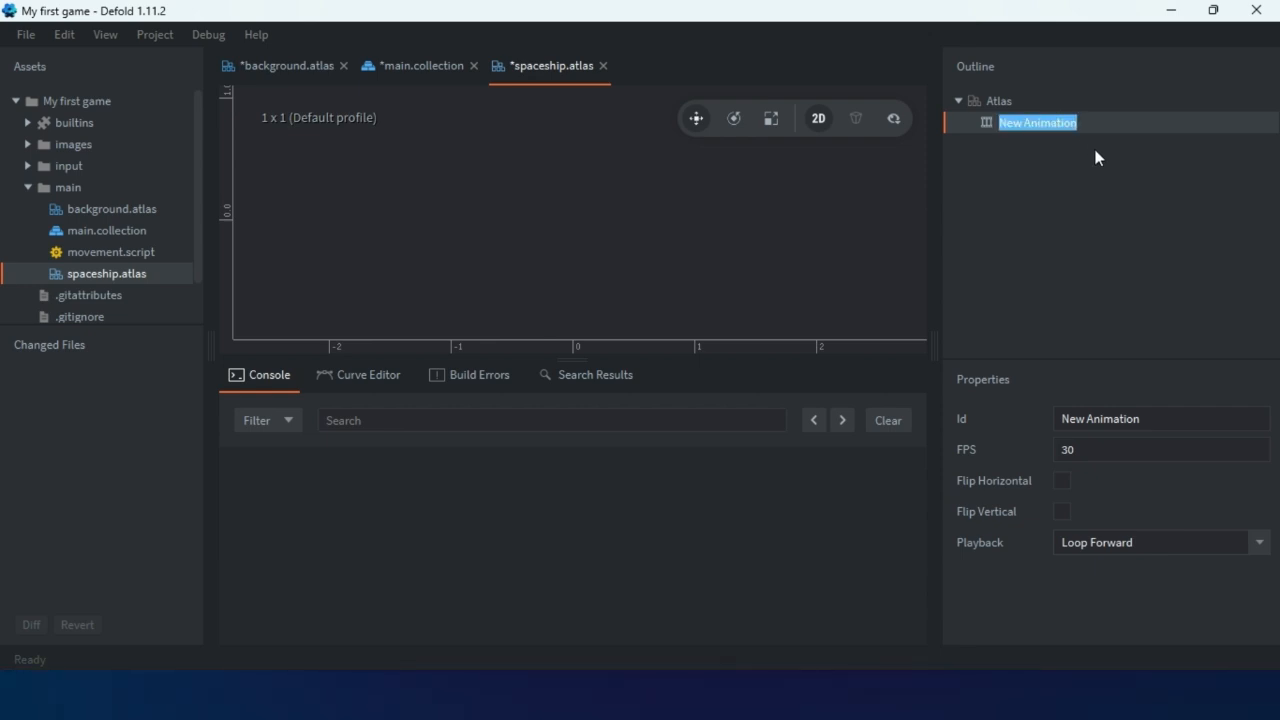
pyautogui.click(1030, 123)
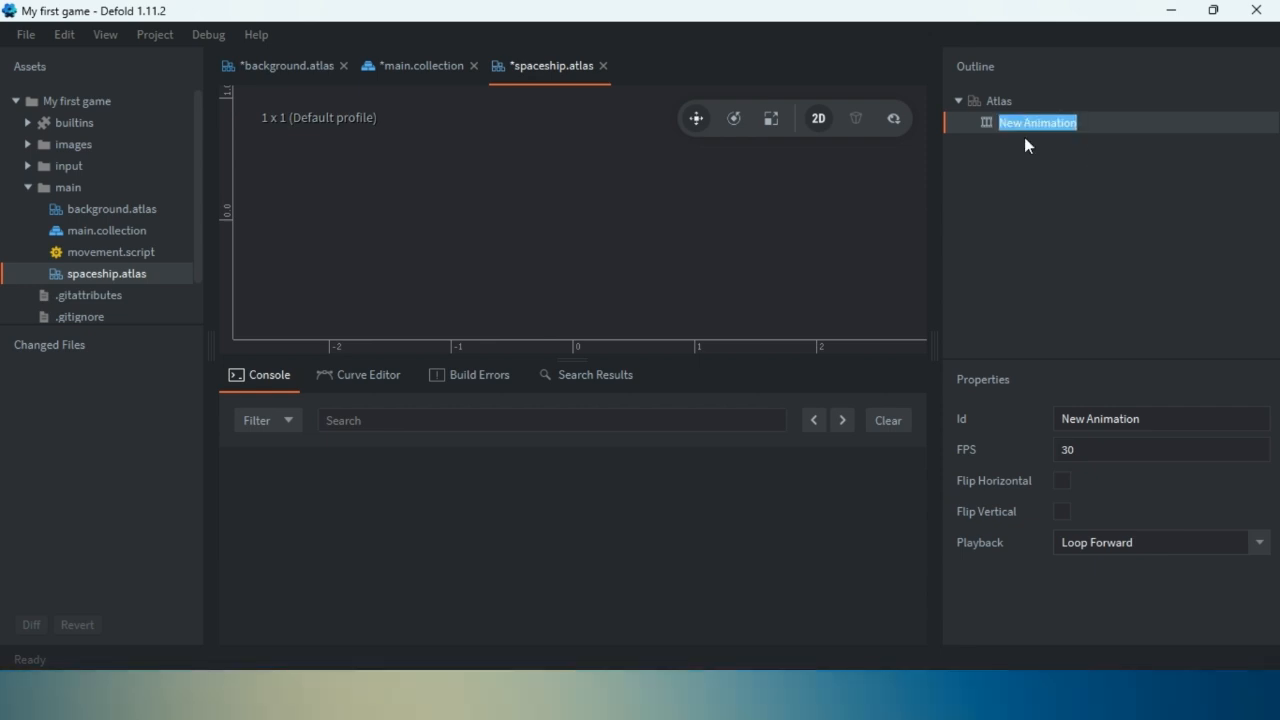
pyautogui.click(1023, 134)
pyautogui.click(1023, 123)
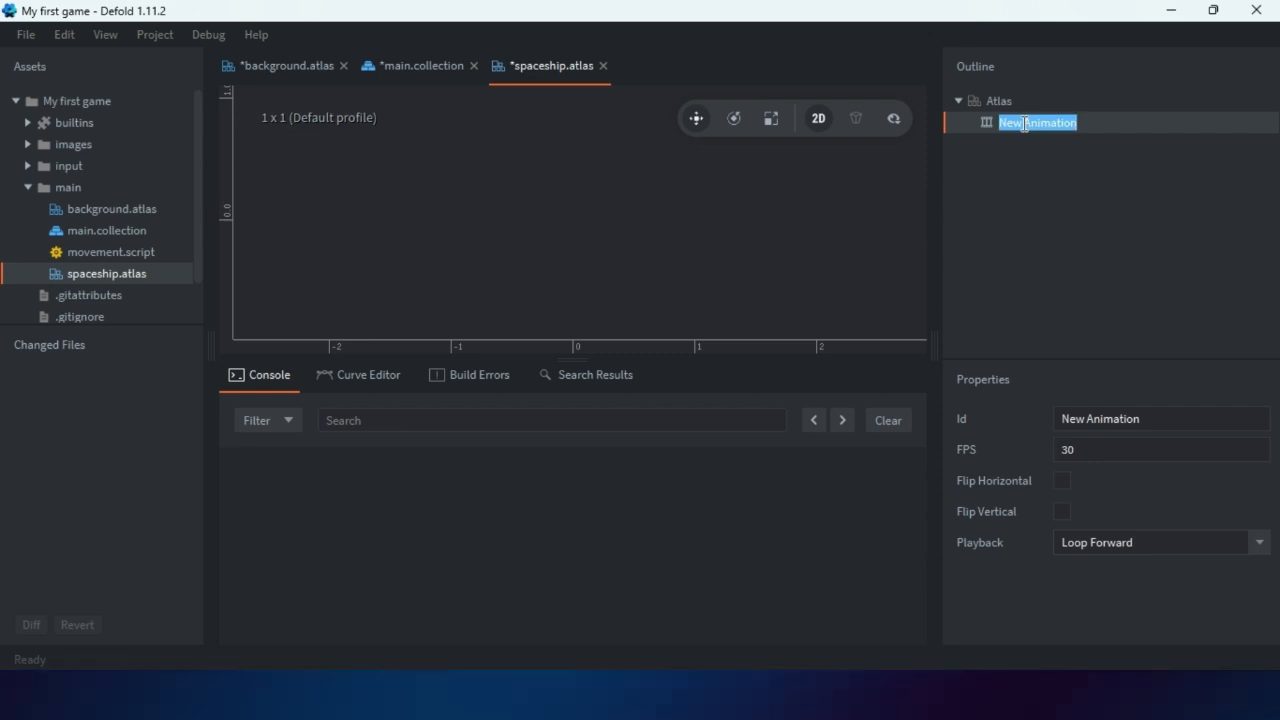
pyautogui.rightClick(1024, 124)
pyautogui.click(984, 152)
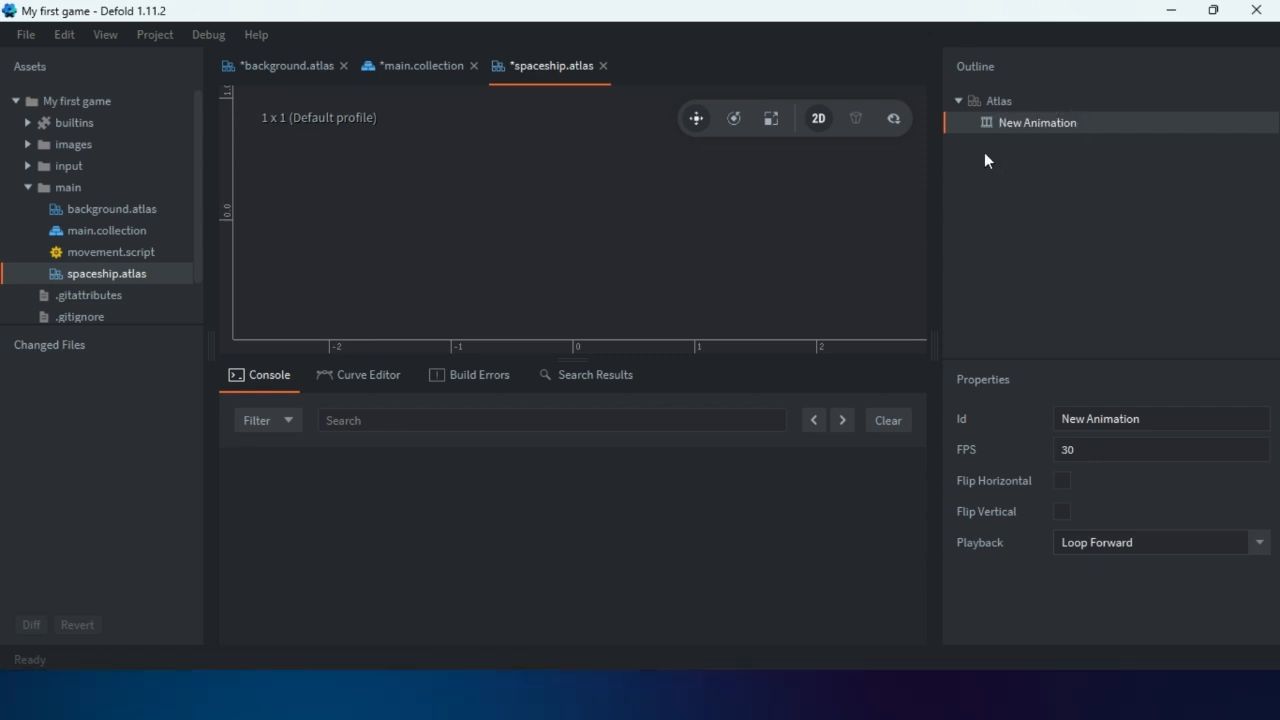
# Add the images spaceship_00.png through spaceship_08.png to the new animation in the spaceship atlas.
pyautogui.rightClick(994, 122)
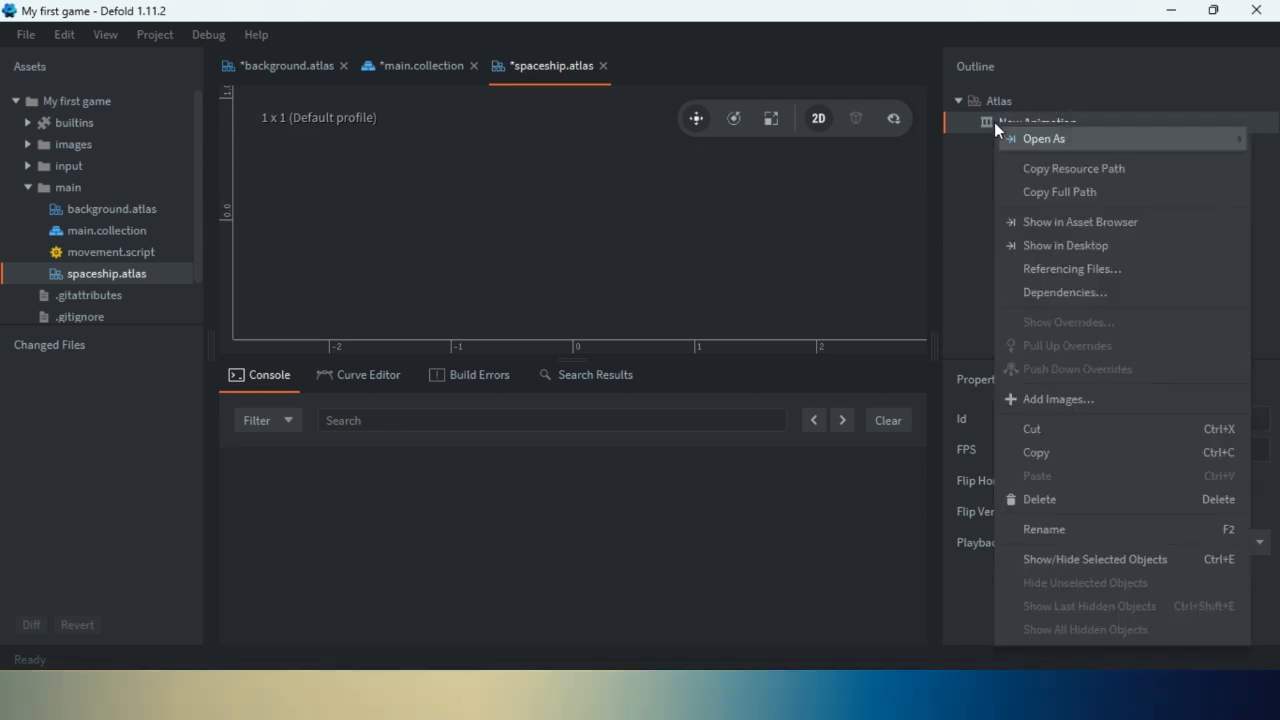
pyautogui.click(1052, 398)
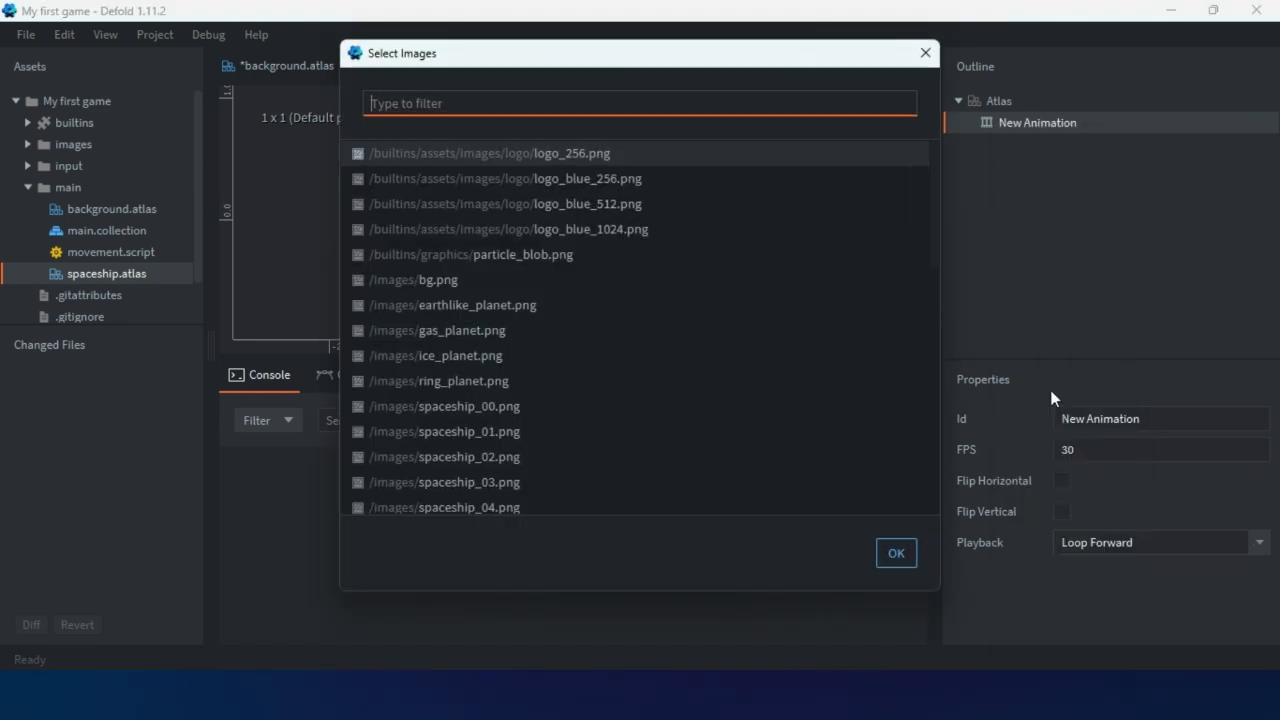
pyautogui.scroll(-3, 500, 262)
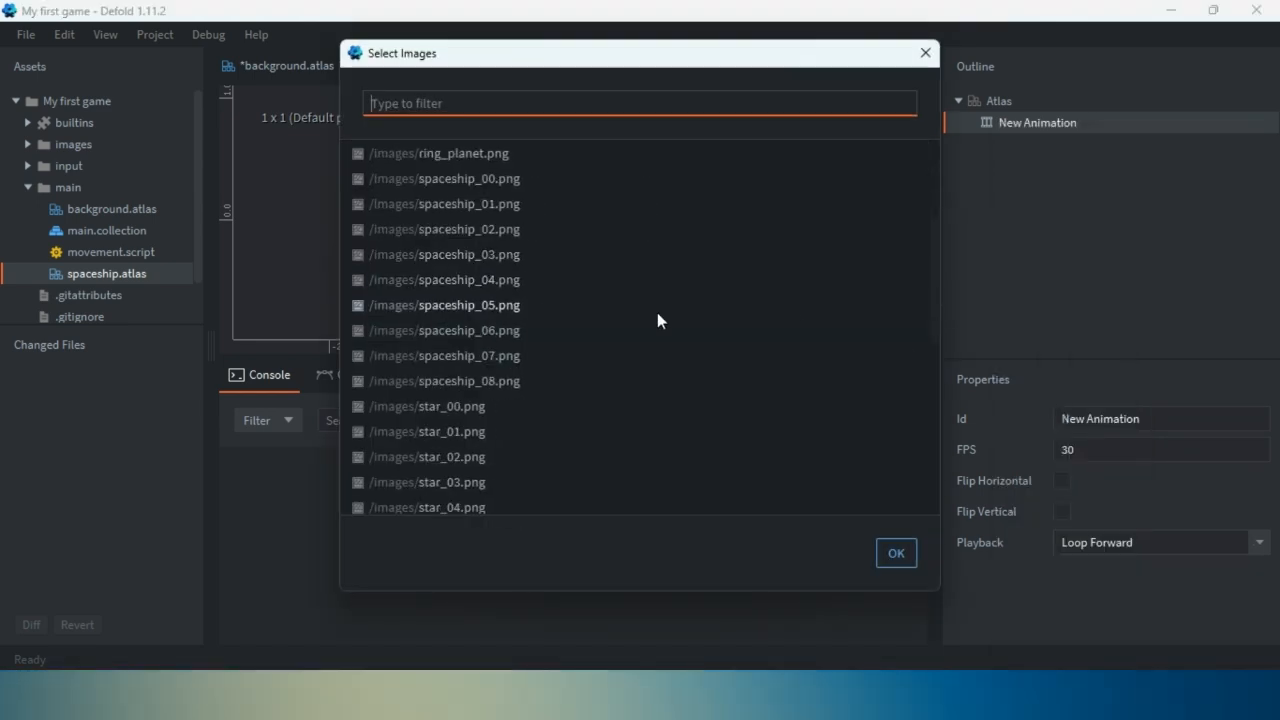
pyautogui.click(447, 183)
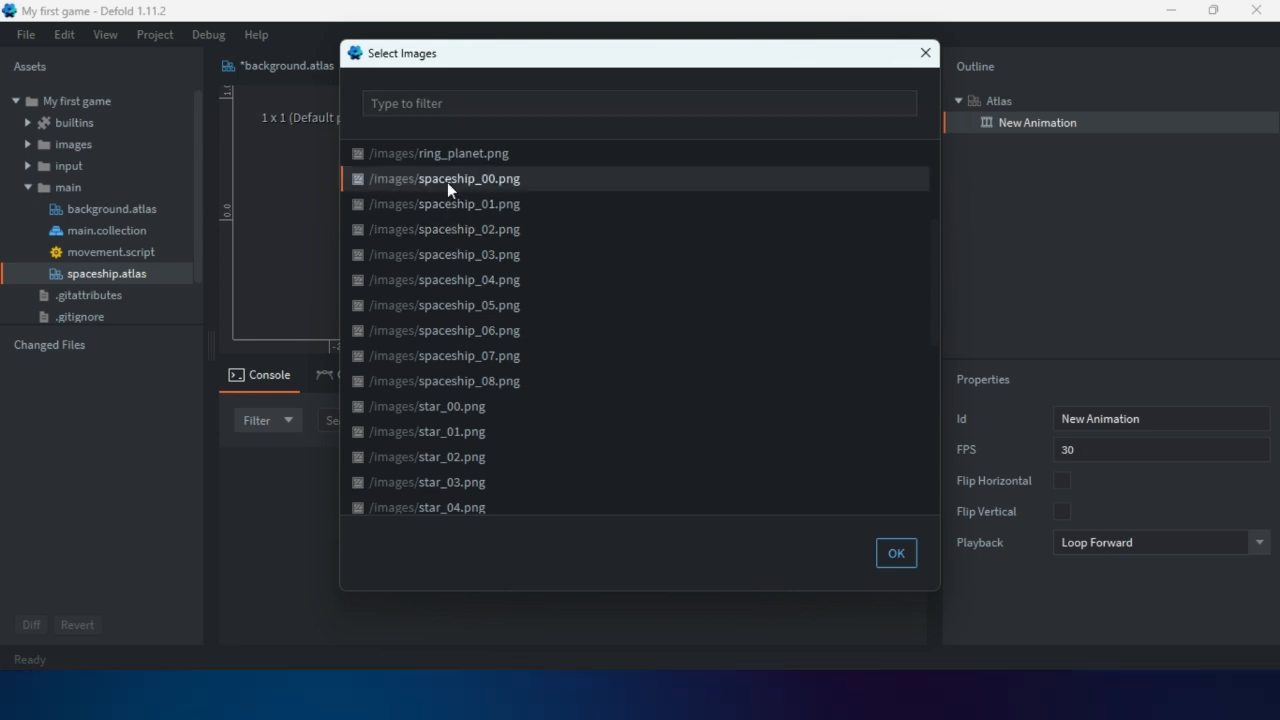
pyautogui.keyDown('shift'); pyautogui.click(457, 383); pyautogui.keyUp('shift')
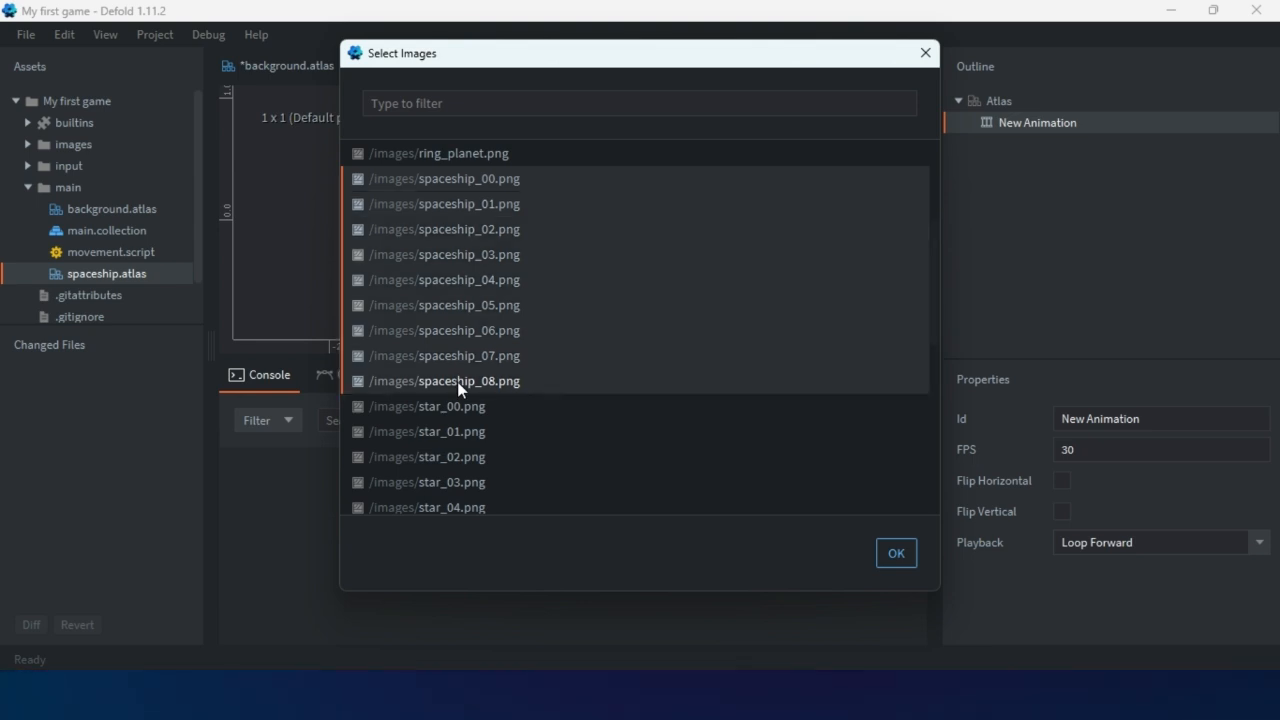
pyautogui.click(896, 552)
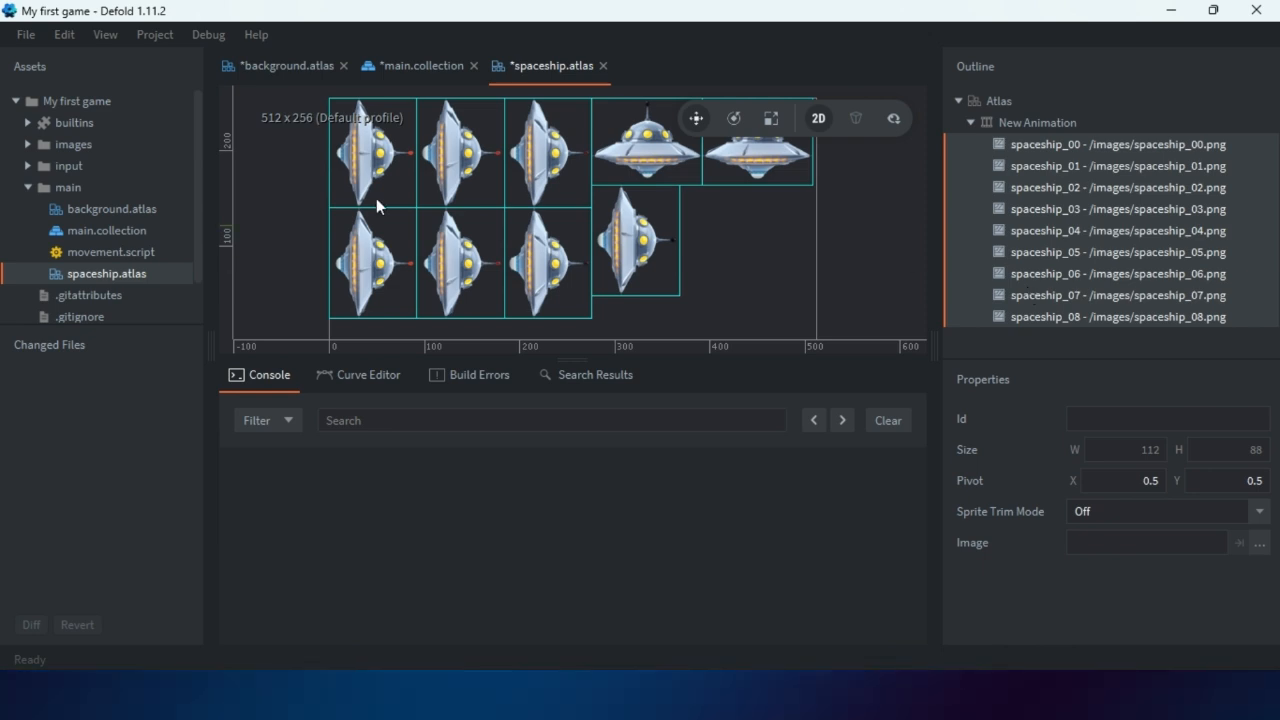
# Set the Id of the spaceship atlas's animation to spin.
pyautogui.scroll(-3, 443, 145)
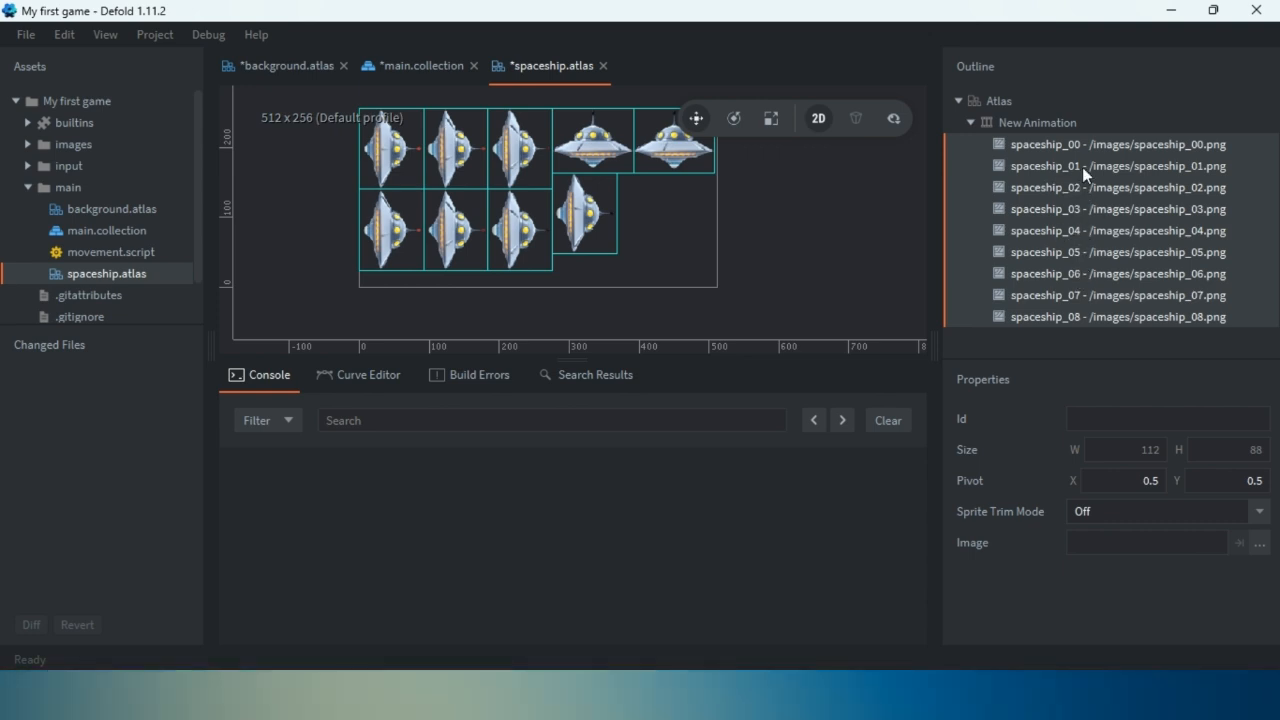
pyautogui.click(1052, 121)
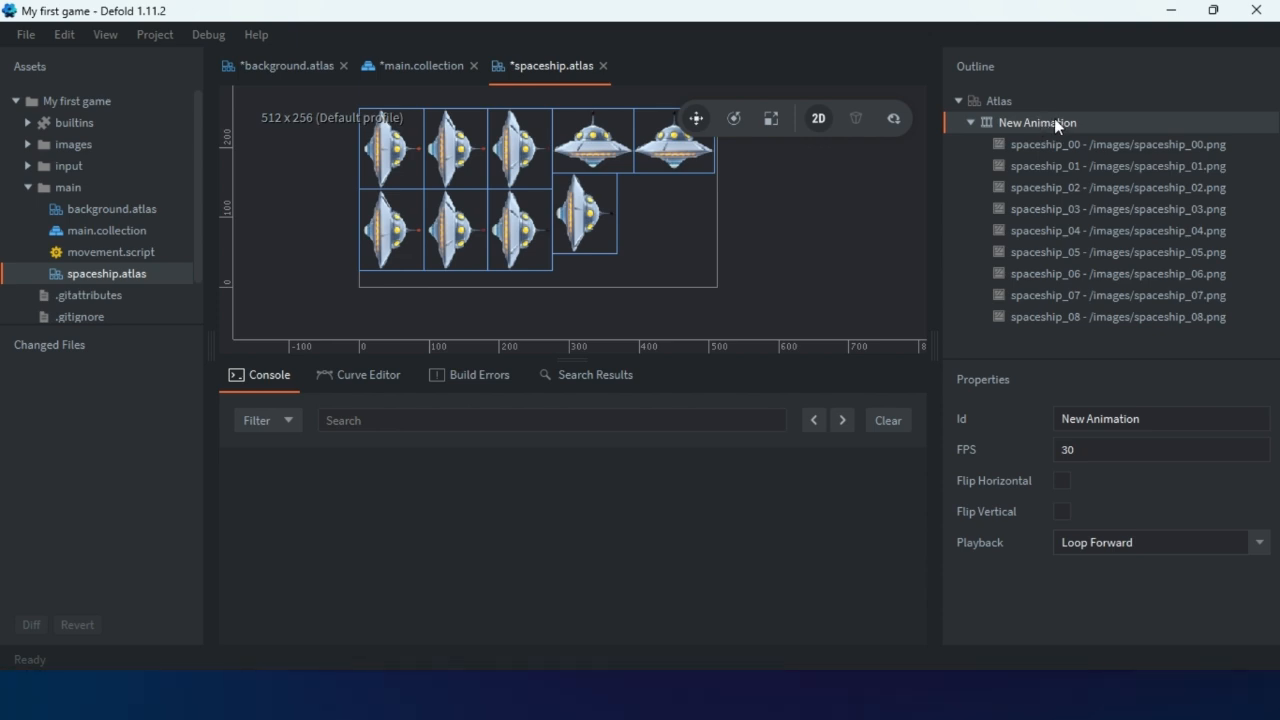
pyautogui.click(1155, 420)
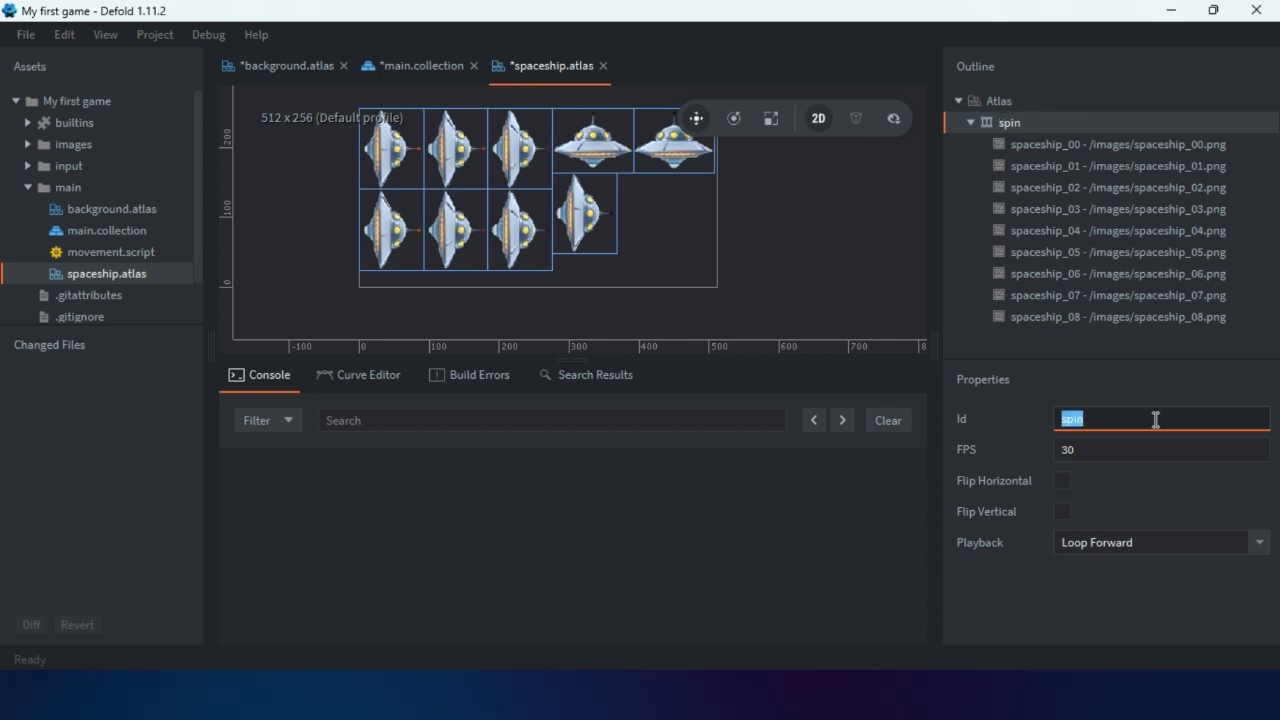
pyautogui.click(1155, 420)
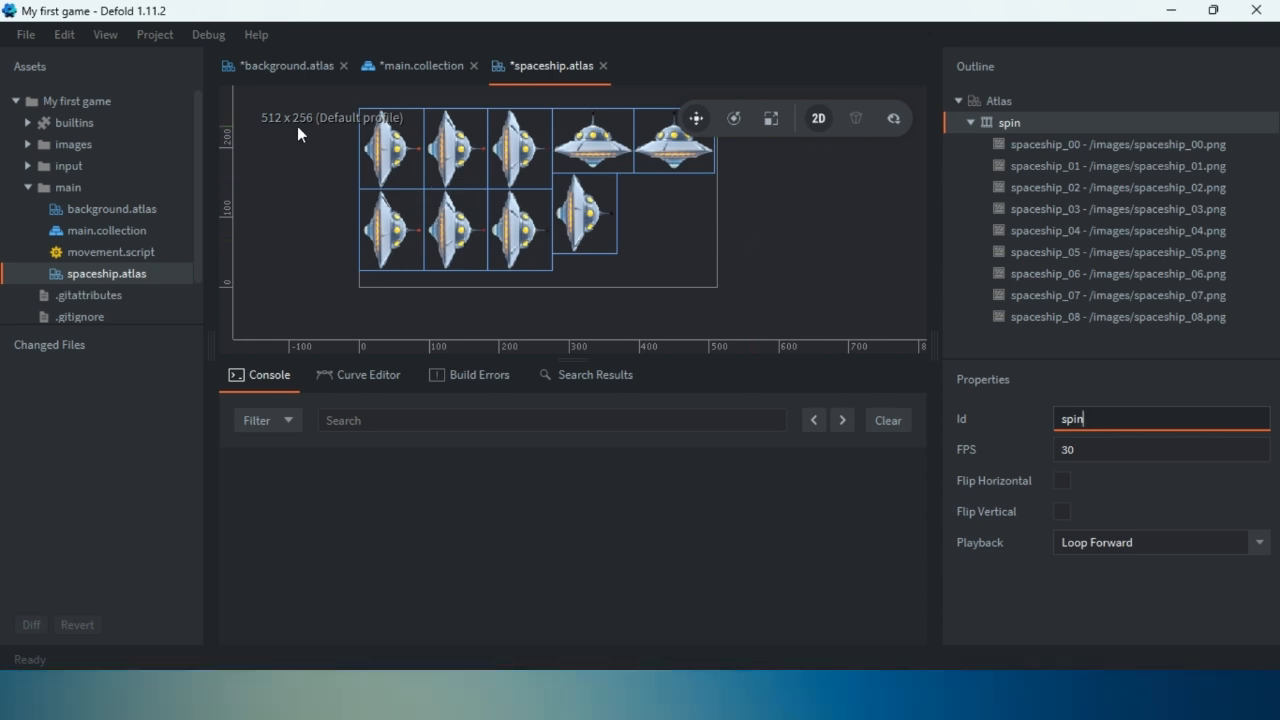
# Return to main.collection and set the Id of the go game object to spaceship.
pyautogui.click(406, 70)
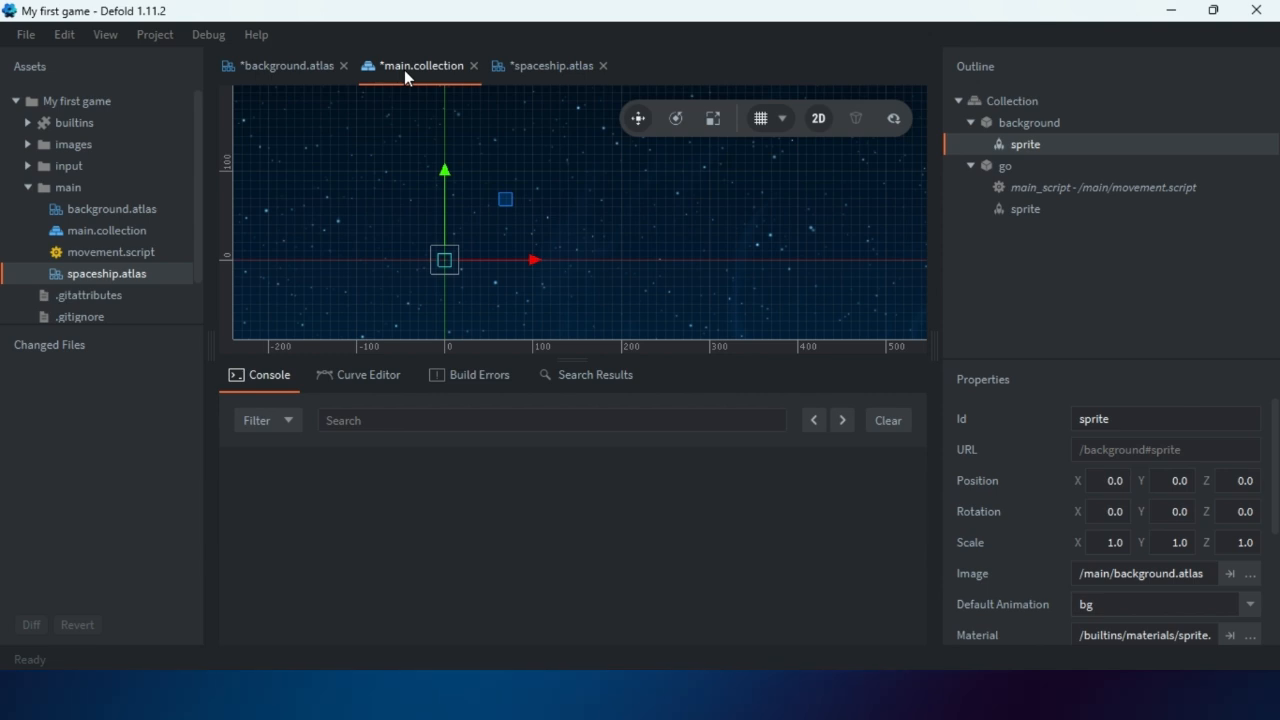
pyautogui.click(1010, 169)
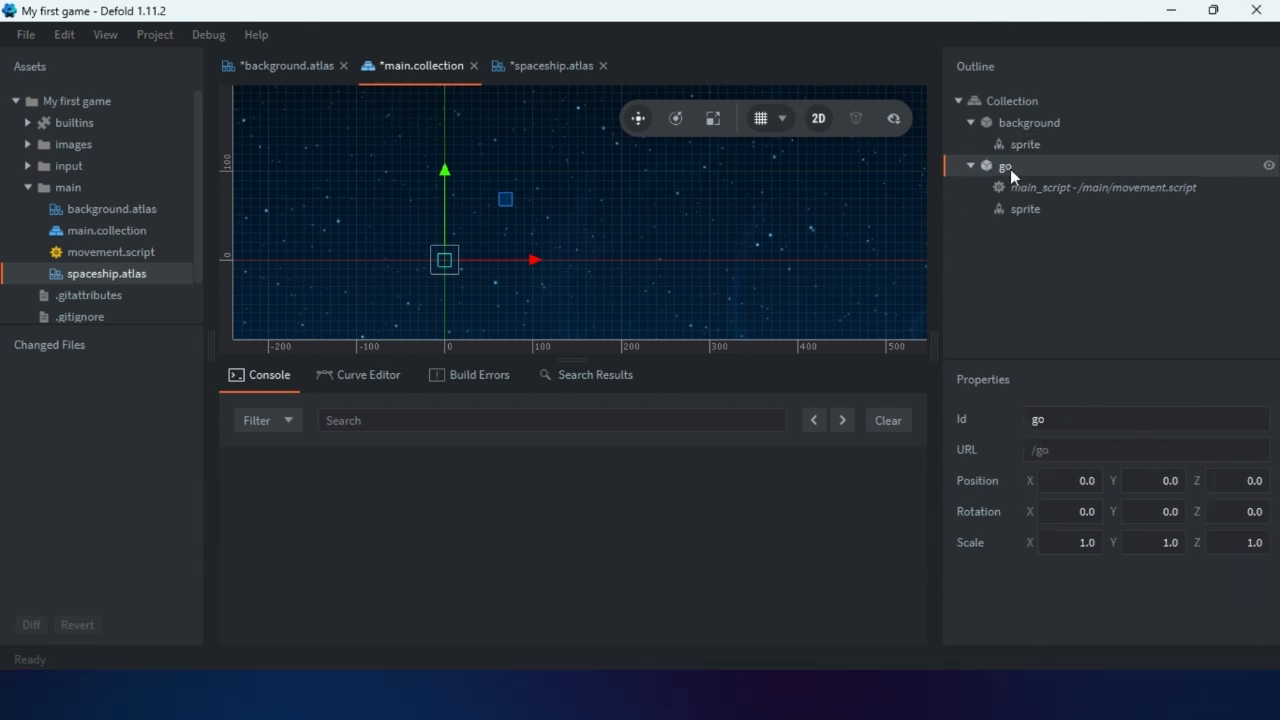
pyautogui.doubleClick(1070, 422)
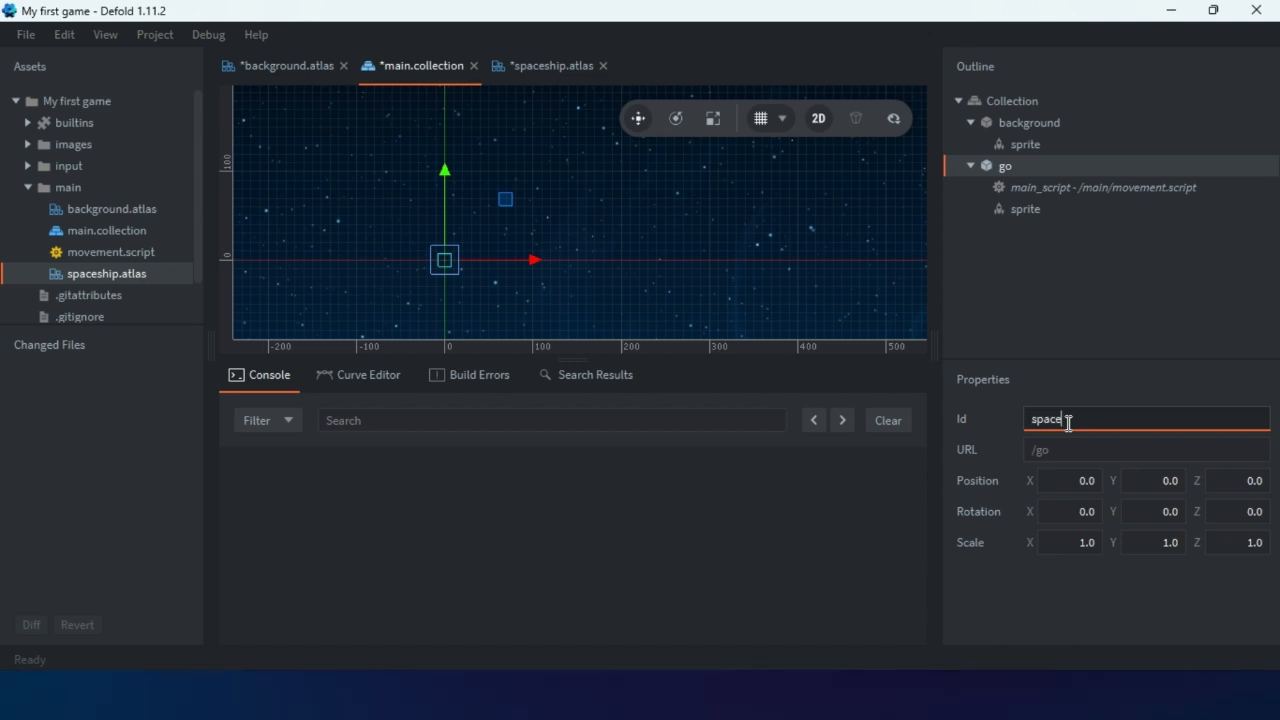
pyautogui.write('spaceship')
pyautogui.press('Return')
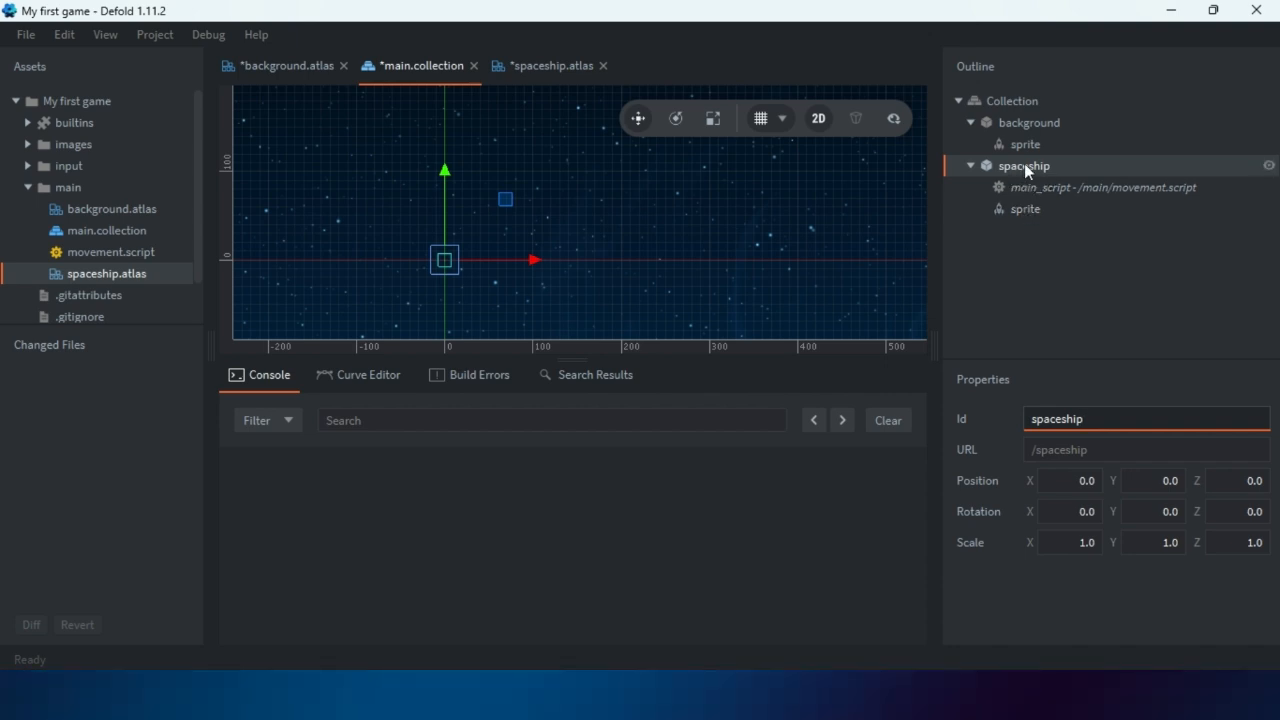
# Assign /main/spaceship.atlas as the image of the spaceship's sprite and choose spin as its default animation.
pyautogui.click(1028, 209)
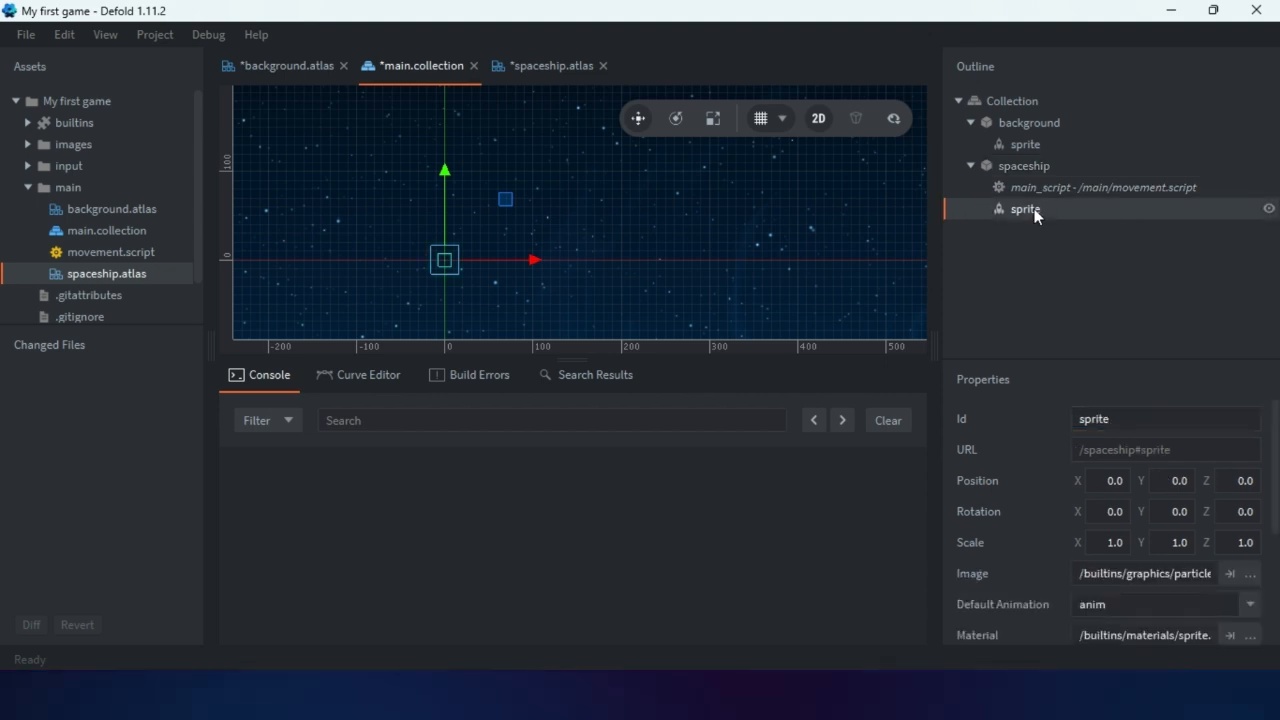
pyautogui.click(1250, 576)
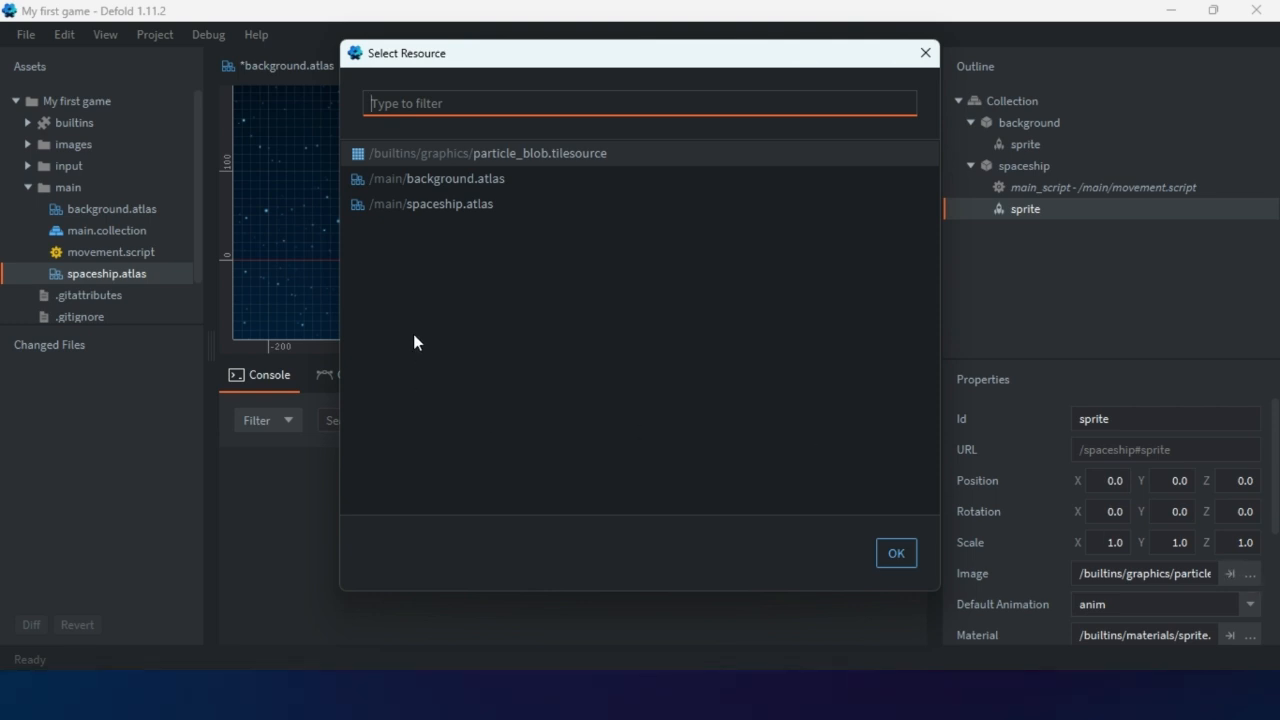
pyautogui.click(440, 206)
pyautogui.click(900, 555)
pyautogui.click(1250, 605)
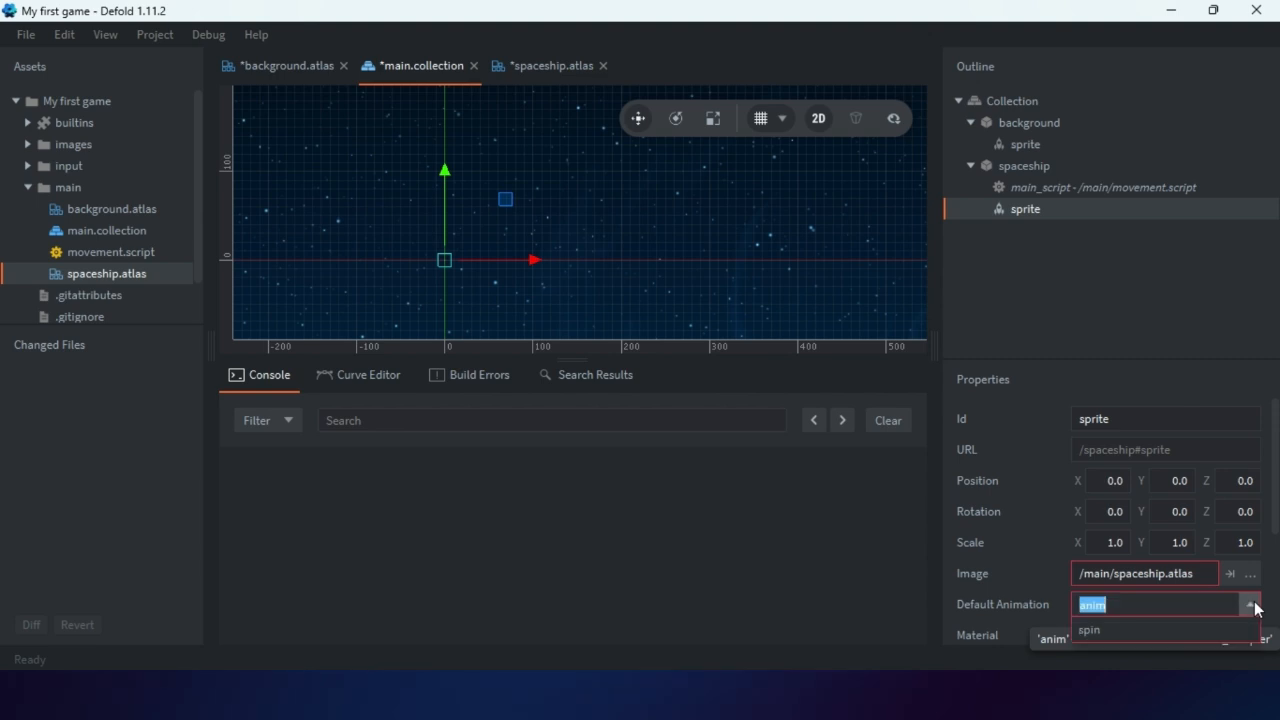
pyautogui.click(1103, 629)
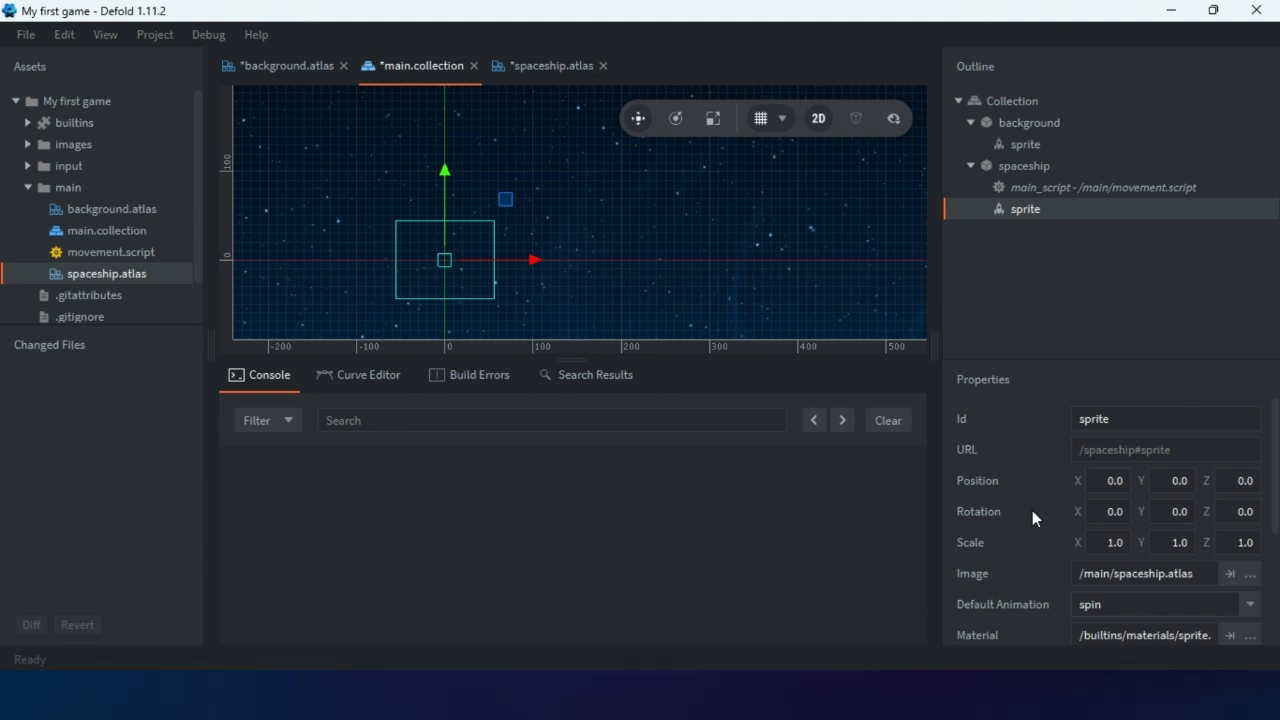
pyautogui.scroll(-3, 1032, 510)
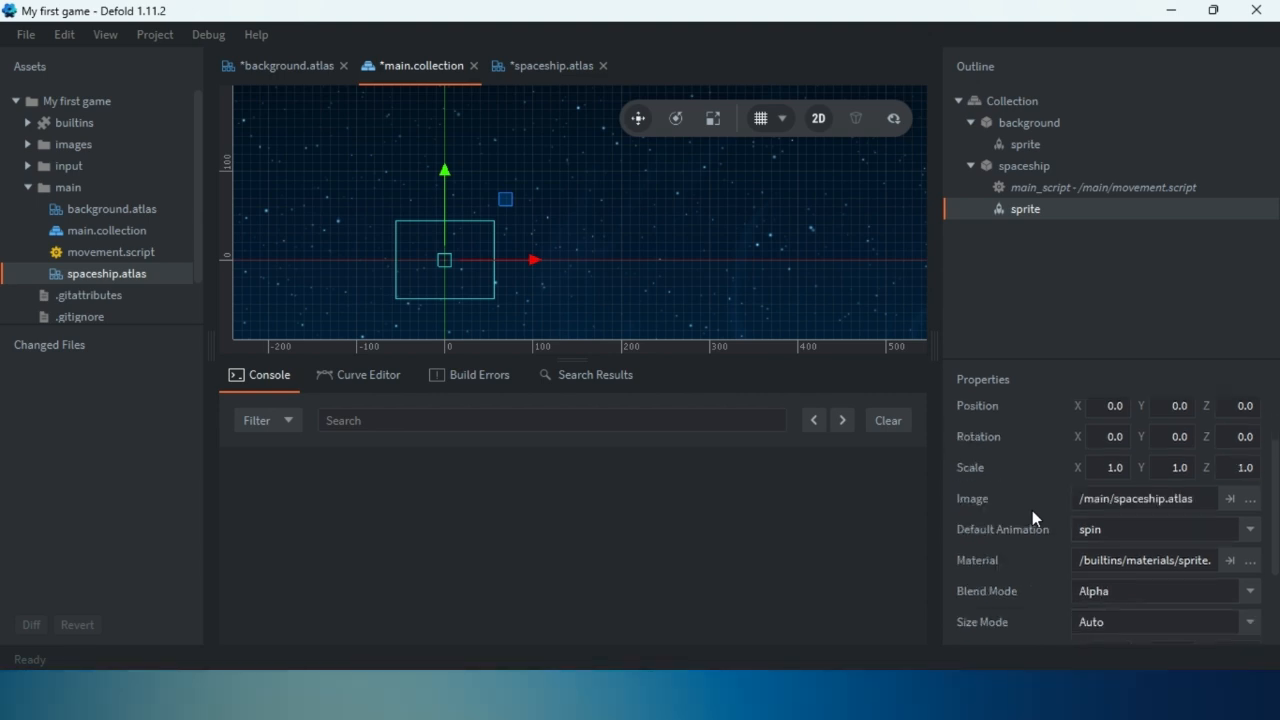
pyautogui.scroll(1, 1032, 517)
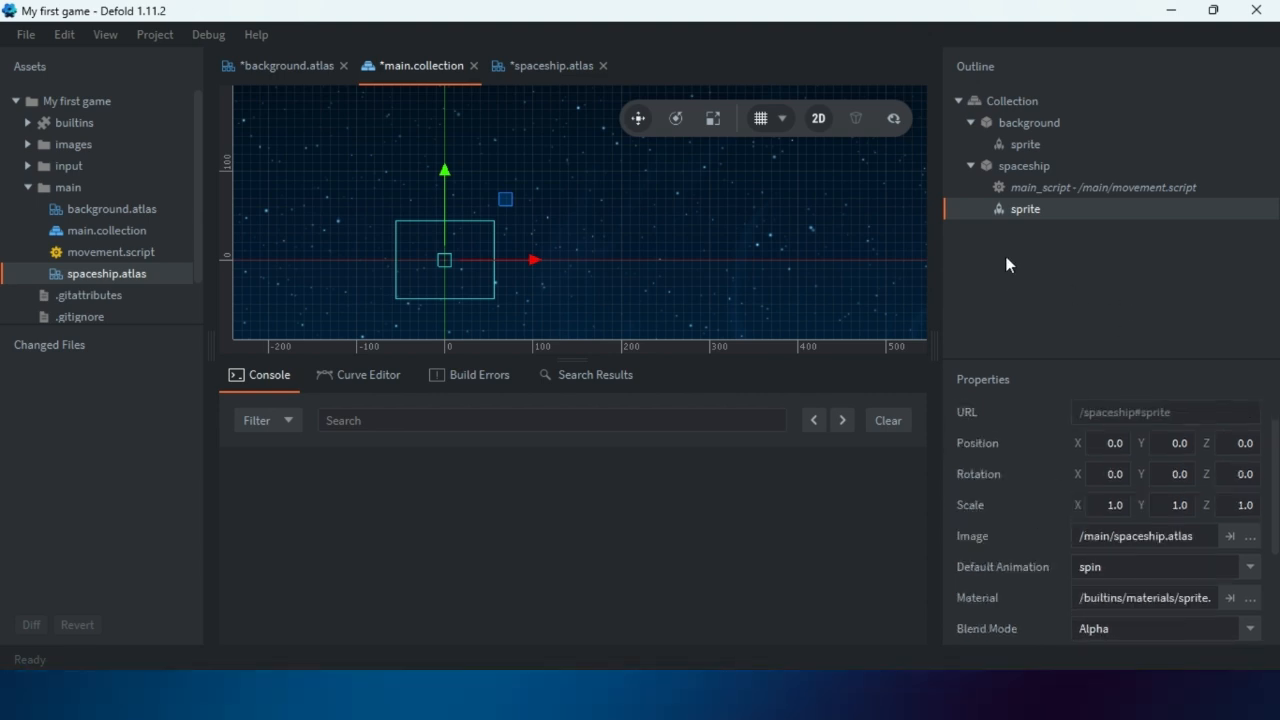
# Move the spaceship game object off the origin to about X 54, Y 41 in the scene.
pyautogui.click(1030, 163)
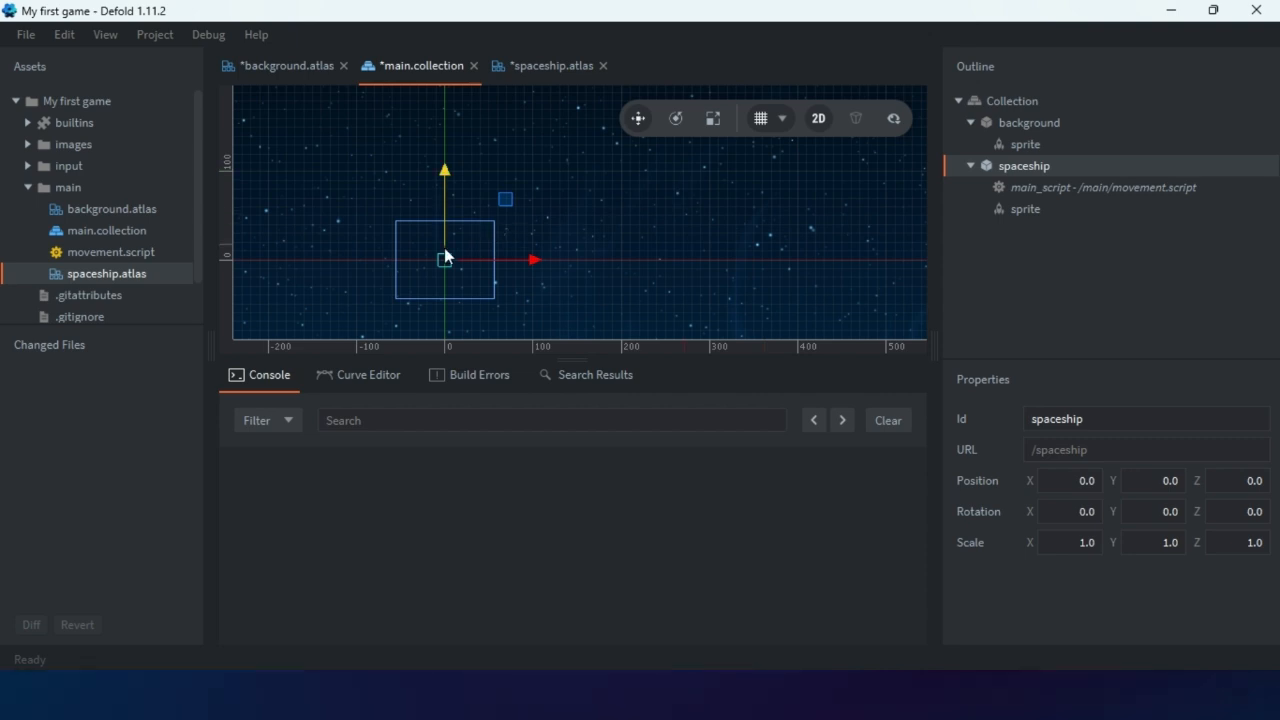
pyautogui.moveTo(462, 248); pyautogui.dragTo(508, 213)
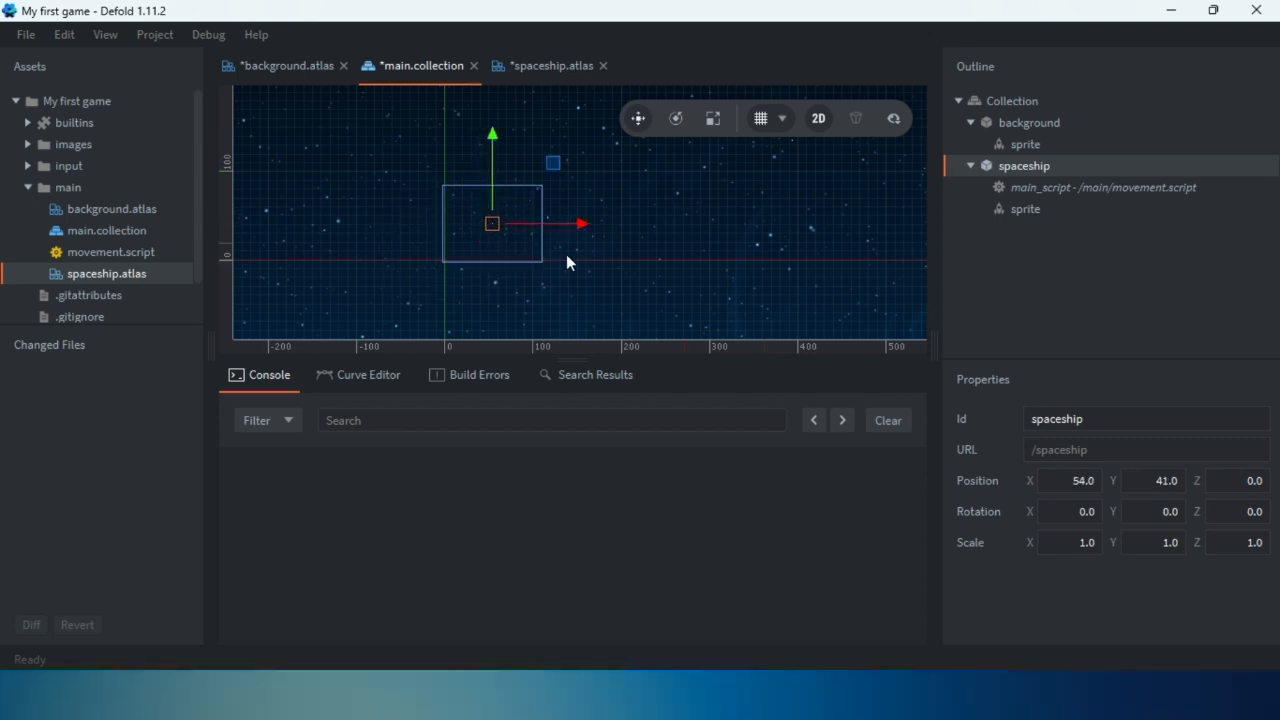
pyautogui.scroll(2, 470, 227)
pyautogui.scroll(2, 470, 227)
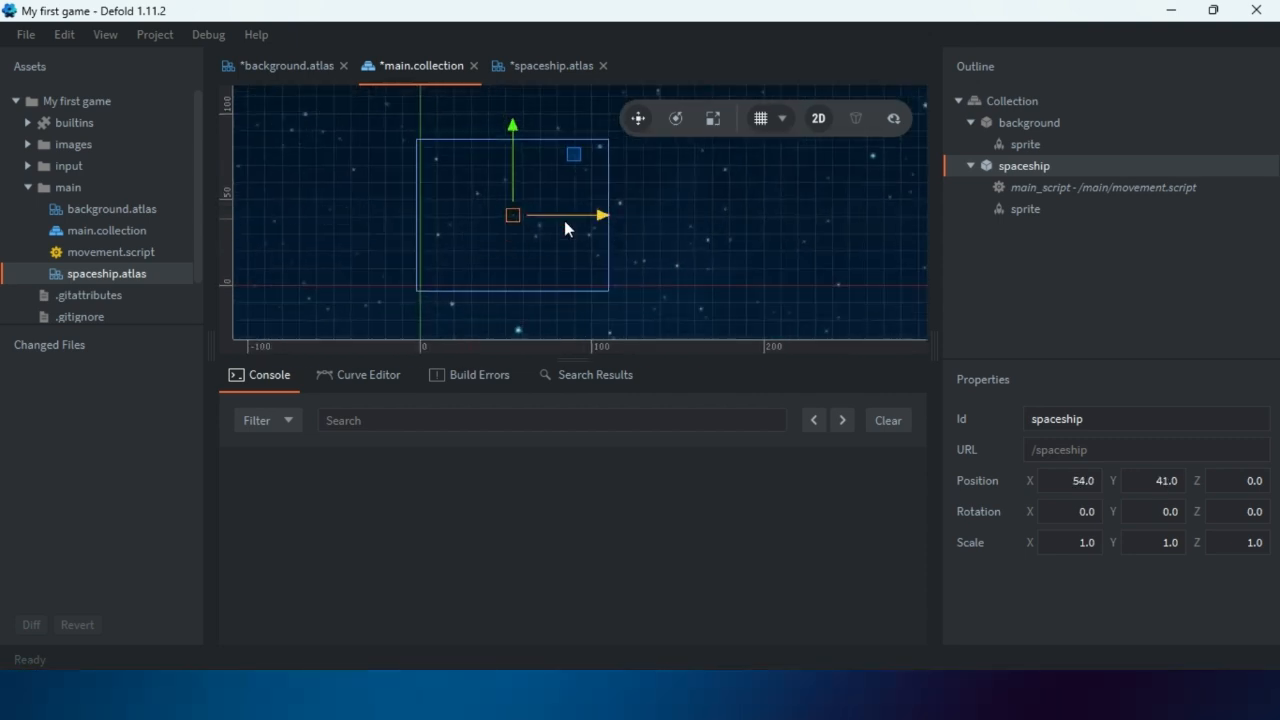
# Set the spaceship game object's Z position to 1 and compare it with the background's Z position.
pyautogui.hotkey('ctrl', 'z')
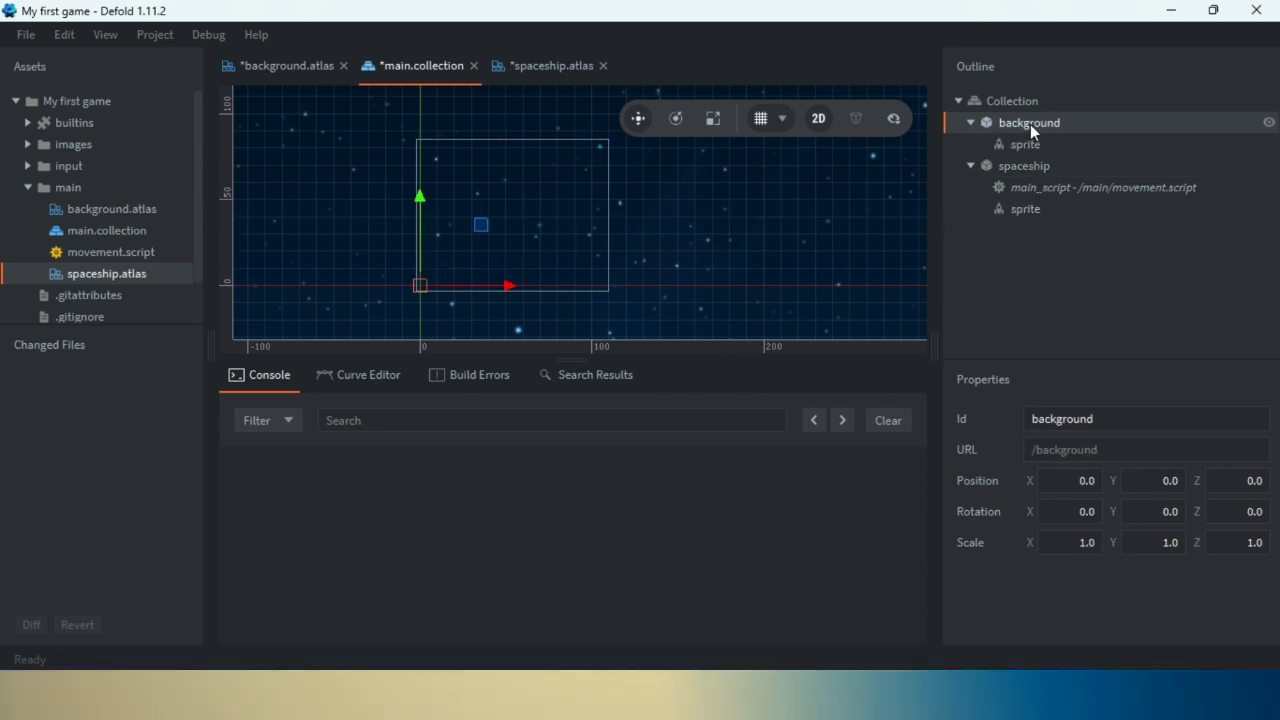
pyautogui.hotkey('ctrl', 'shift', 'z')
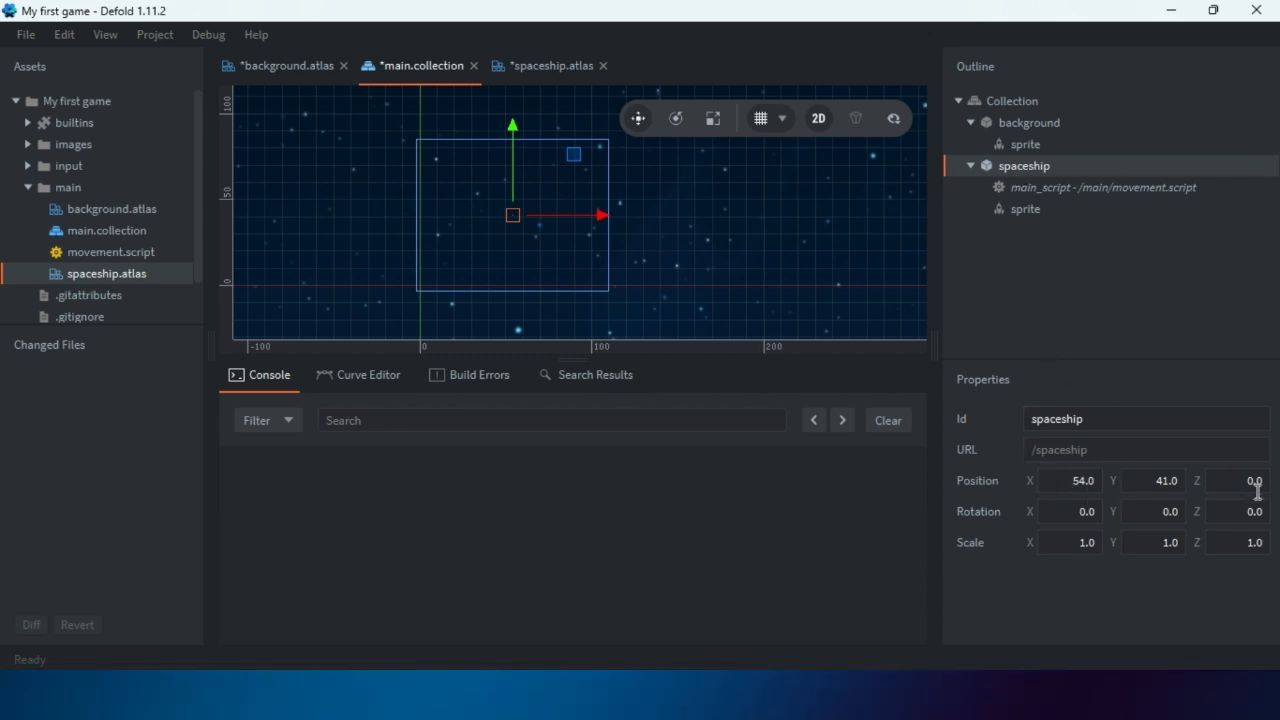
pyautogui.press('Return')
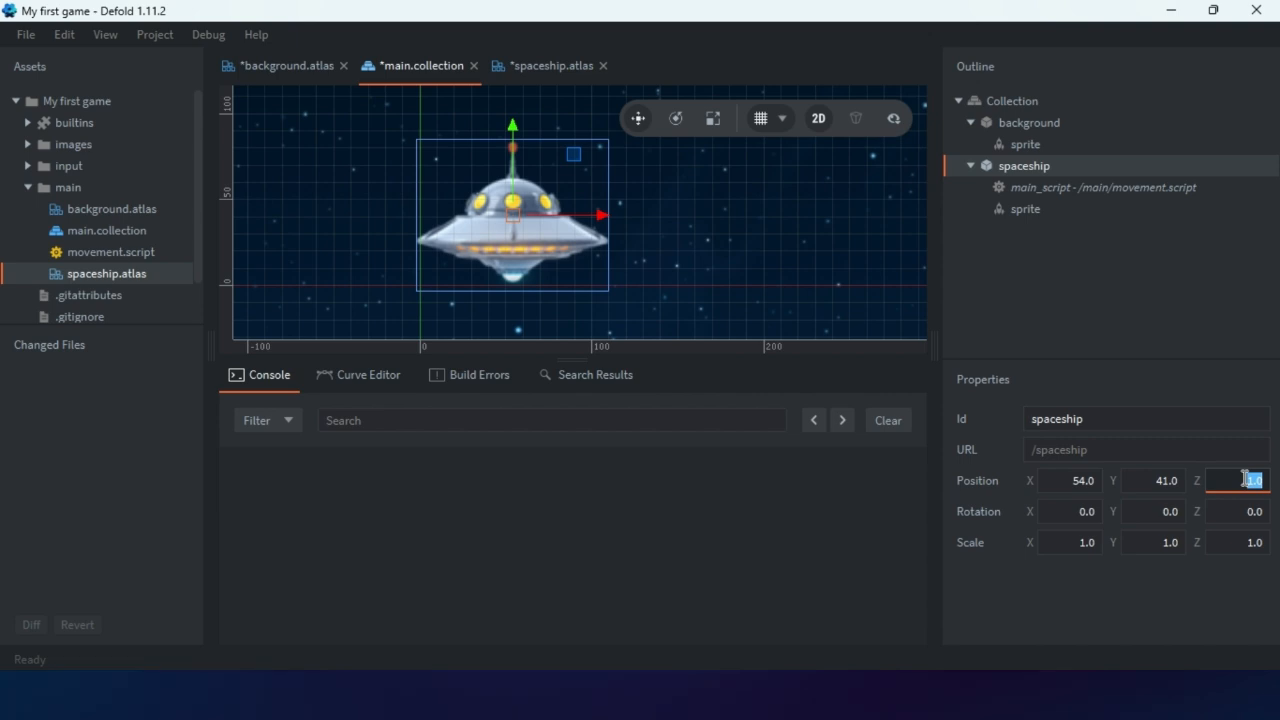
pyautogui.click(1054, 123)
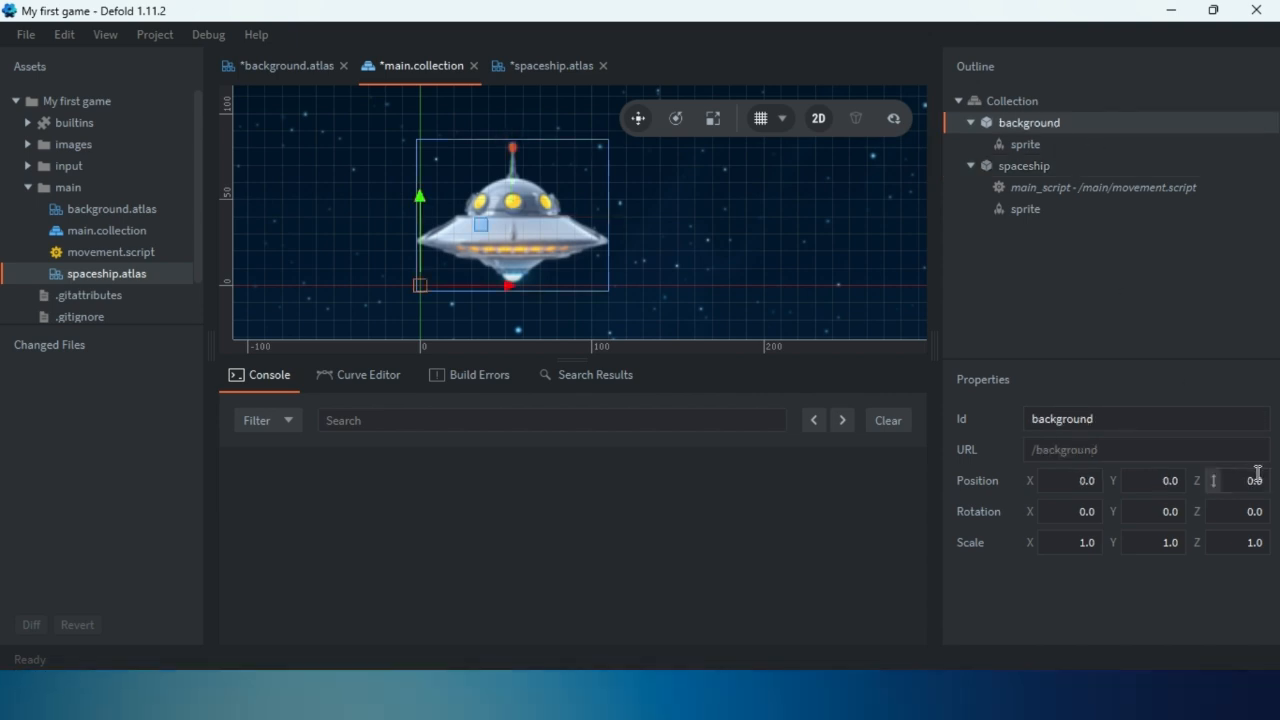
# Move the spaceship game object farther up and to the right over the background.
pyautogui.click(1035, 166)
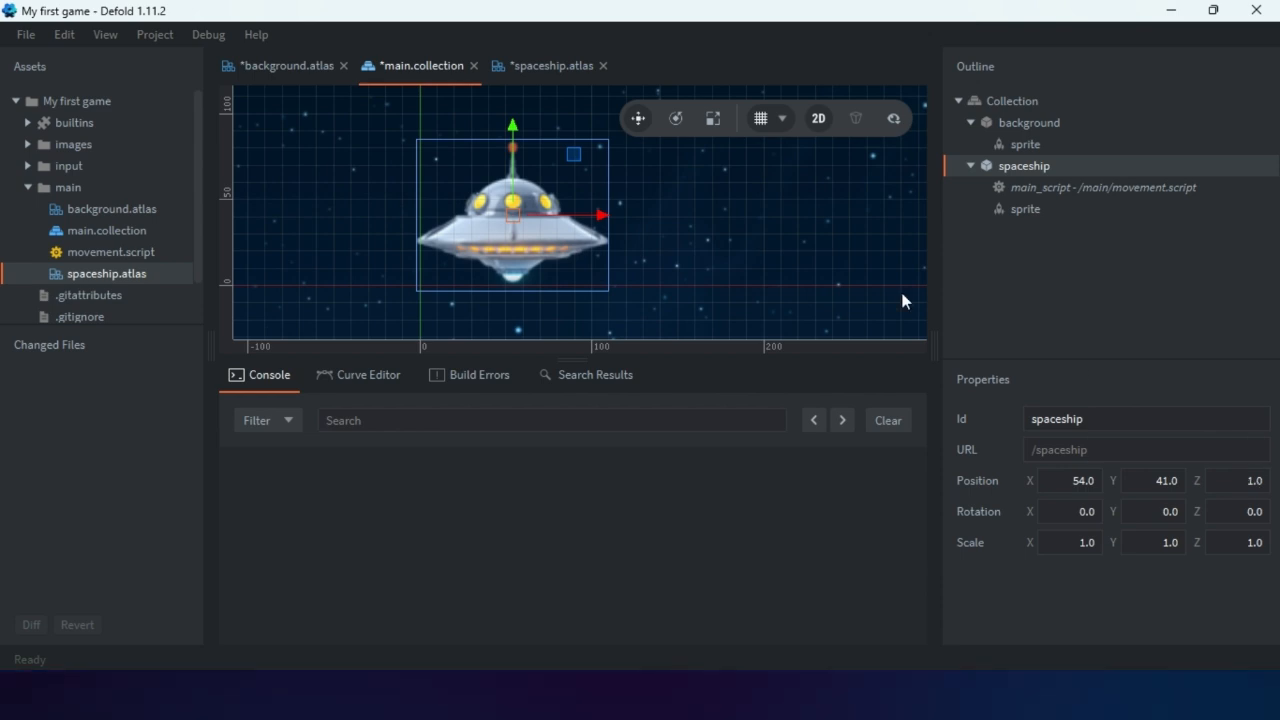
pyautogui.scroll(-1, 625, 215)
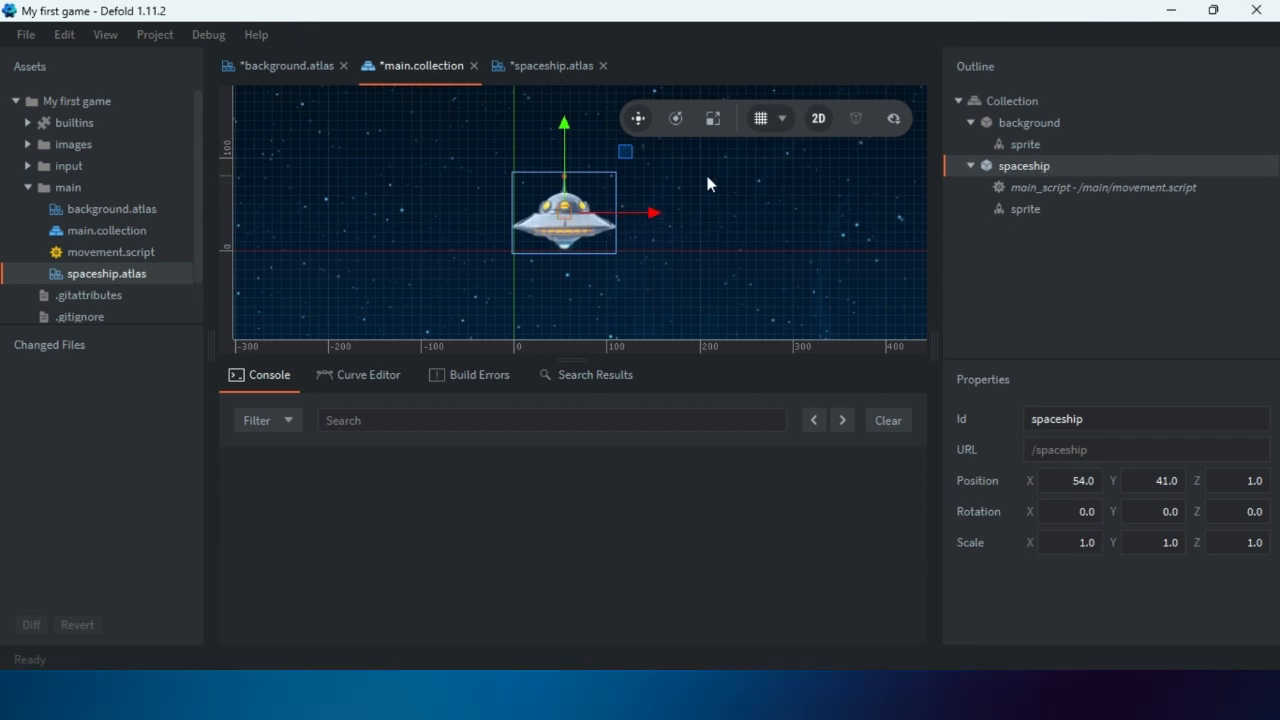
pyautogui.moveTo(566, 219); pyautogui.dragTo(601, 180)
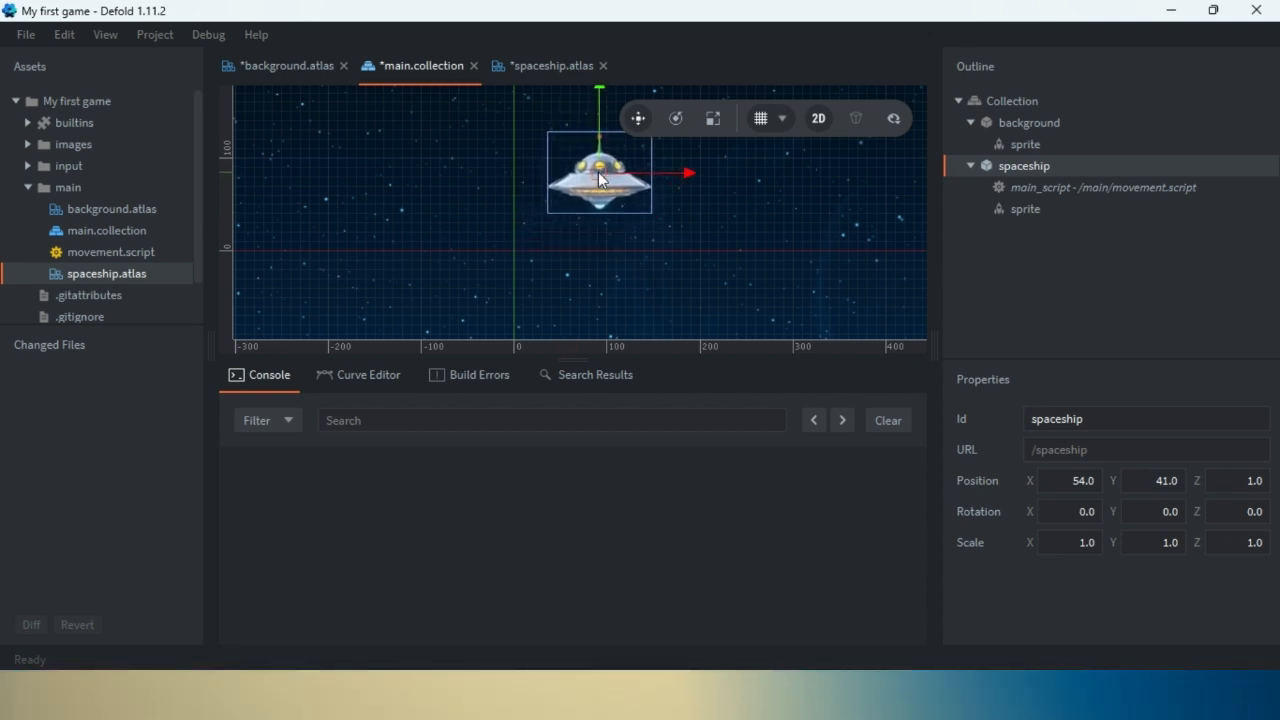
pyautogui.click(716, 207)
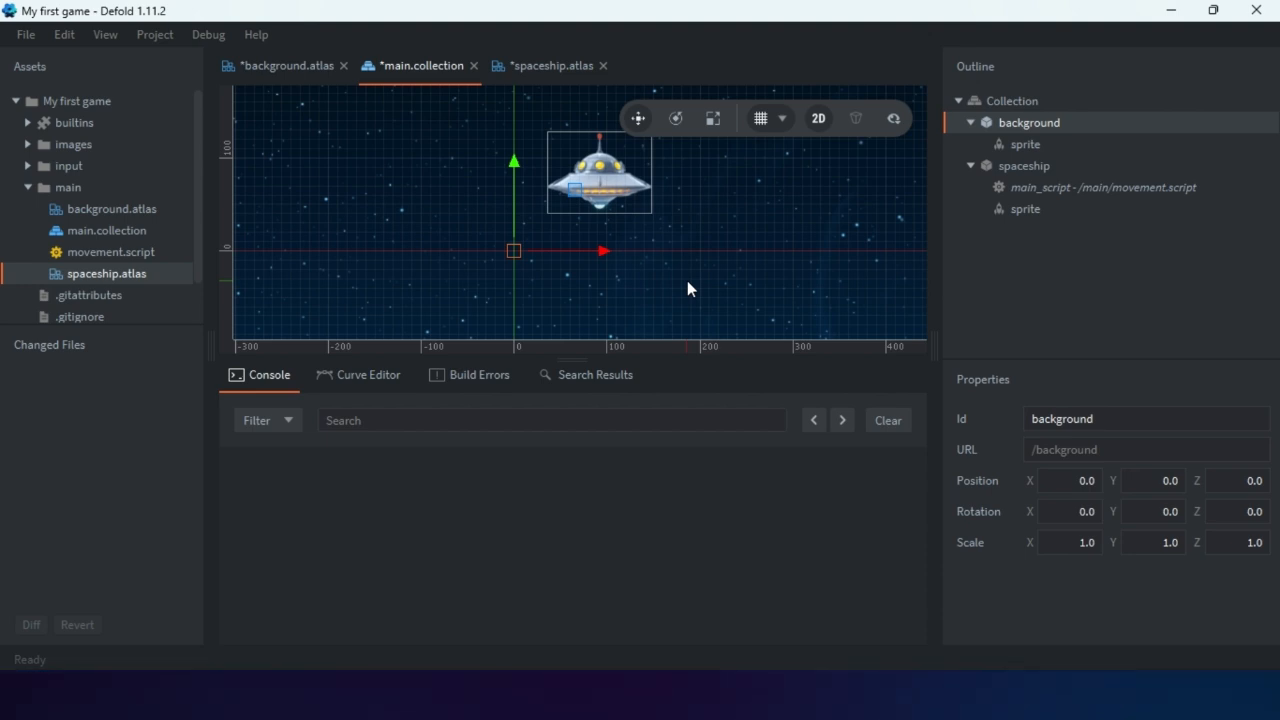
# Build and run the game to check where the background and spaceship appear, and close the game window.
pyautogui.click(137, 30)
pyautogui.click(155, 64)
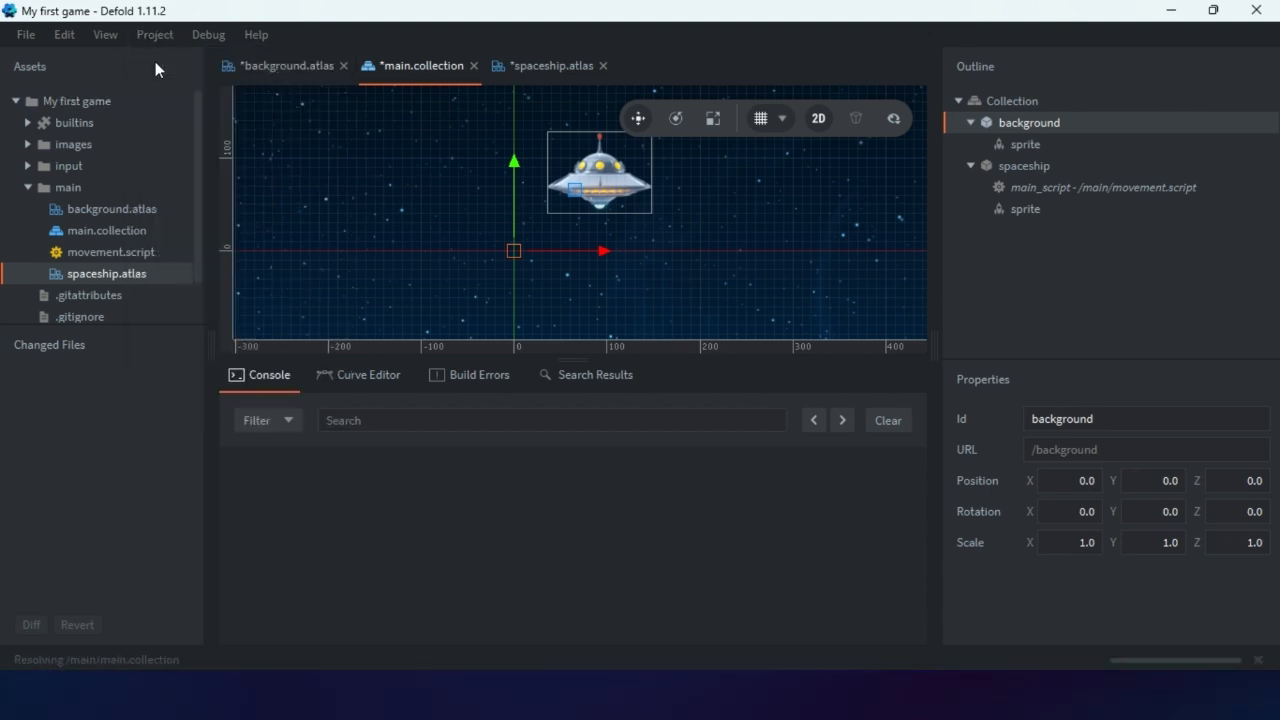
pyautogui.press('Right')
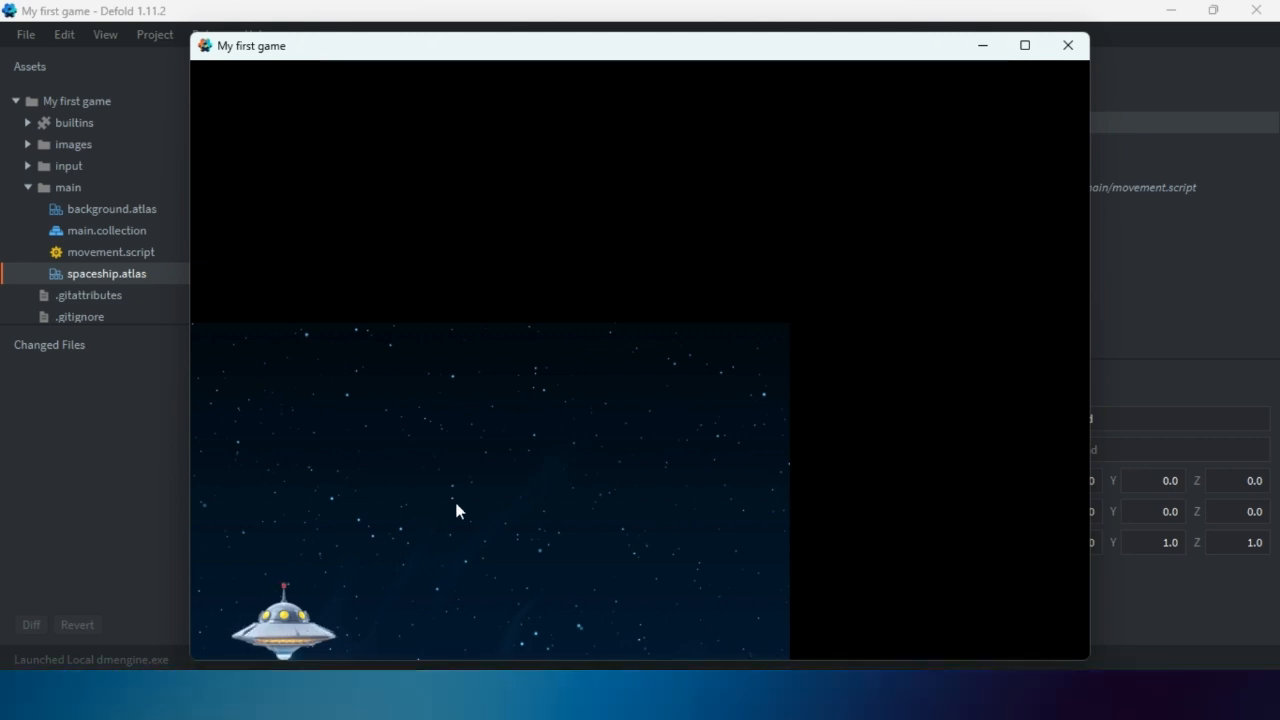
pyautogui.click(1068, 46)
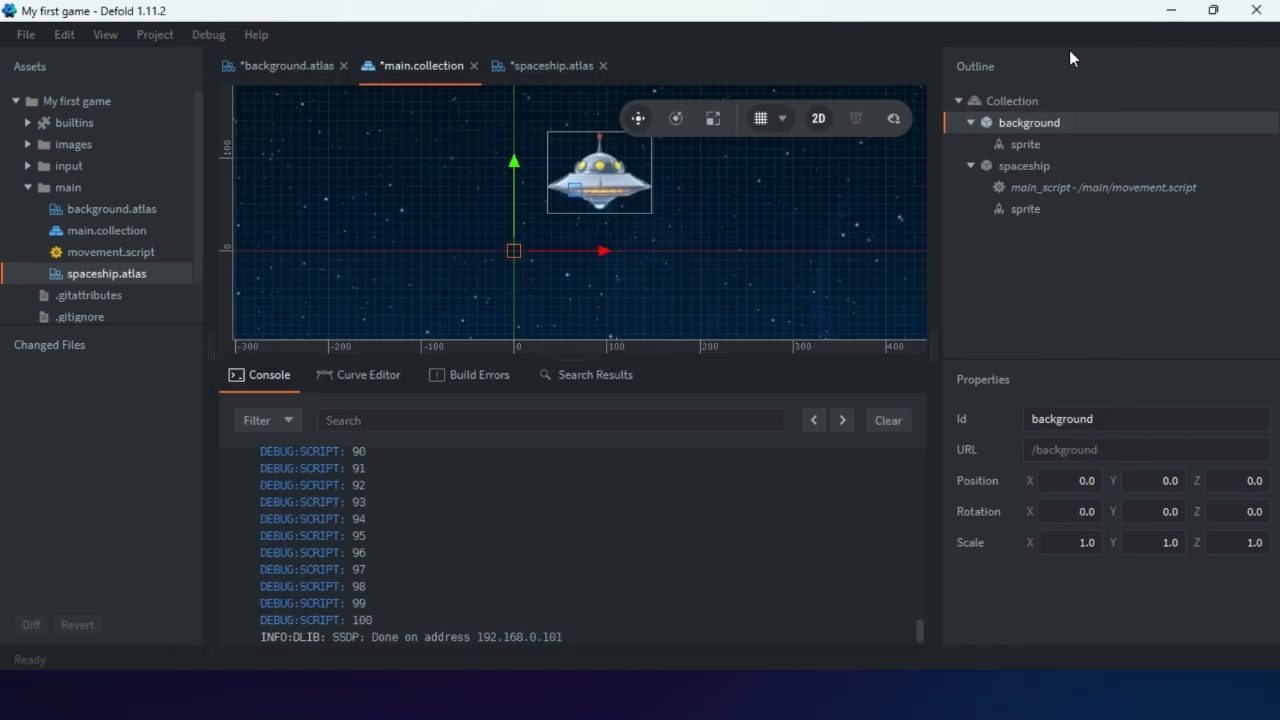
# Move the background game object to about X 608, Y 342 and the spaceship to about X 120, Y 132.
pyautogui.scroll(-5, 637, 191)
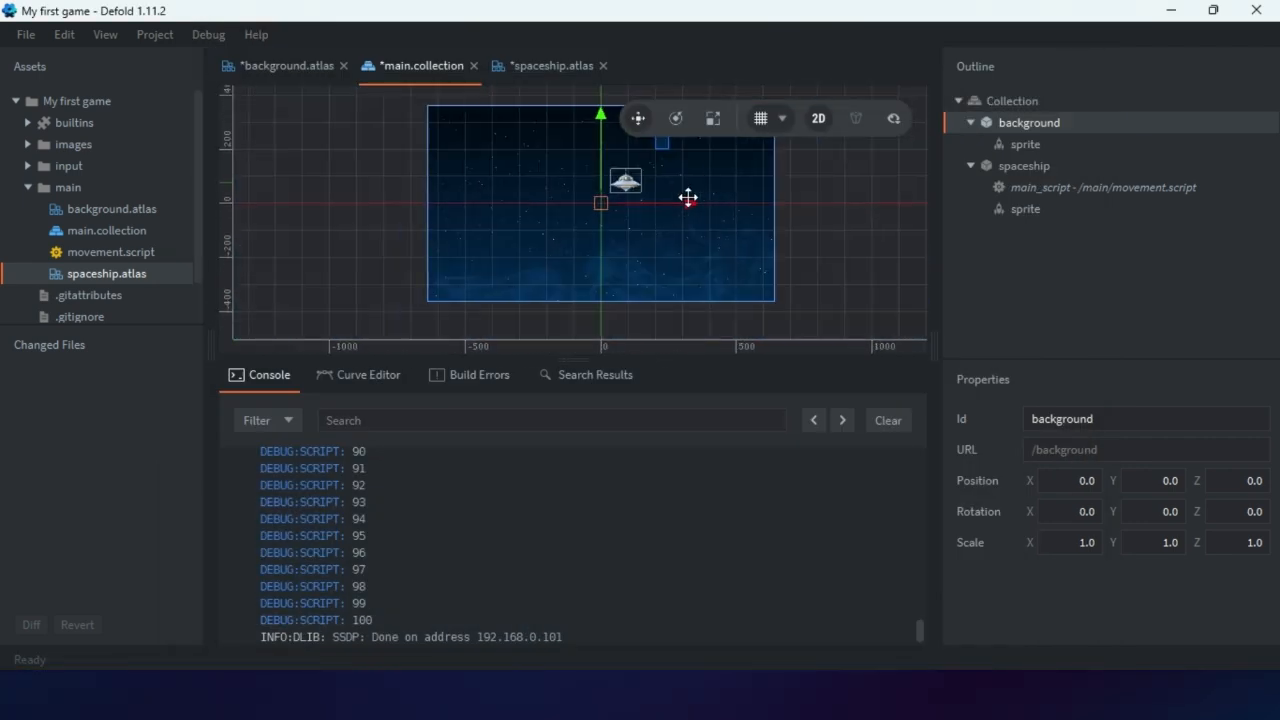
pyautogui.moveTo(694, 183); pyautogui.dragTo(643, 240, button='middle')
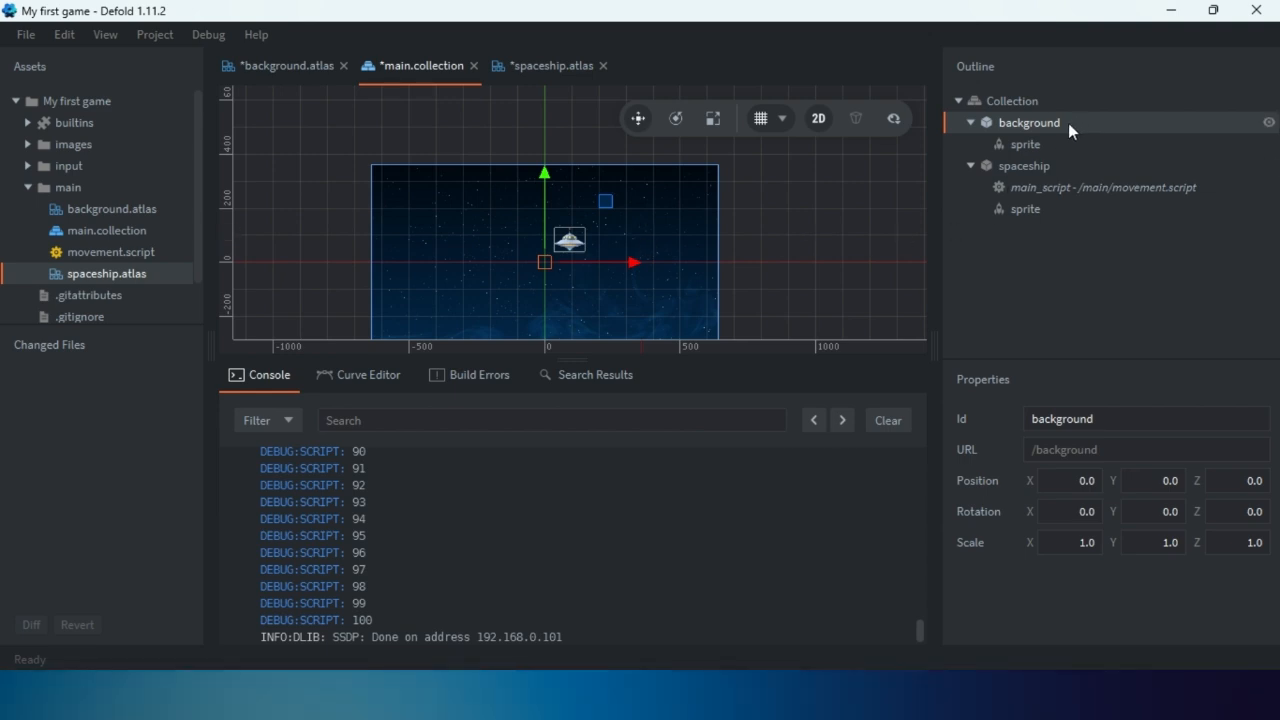
pyautogui.click(1033, 124)
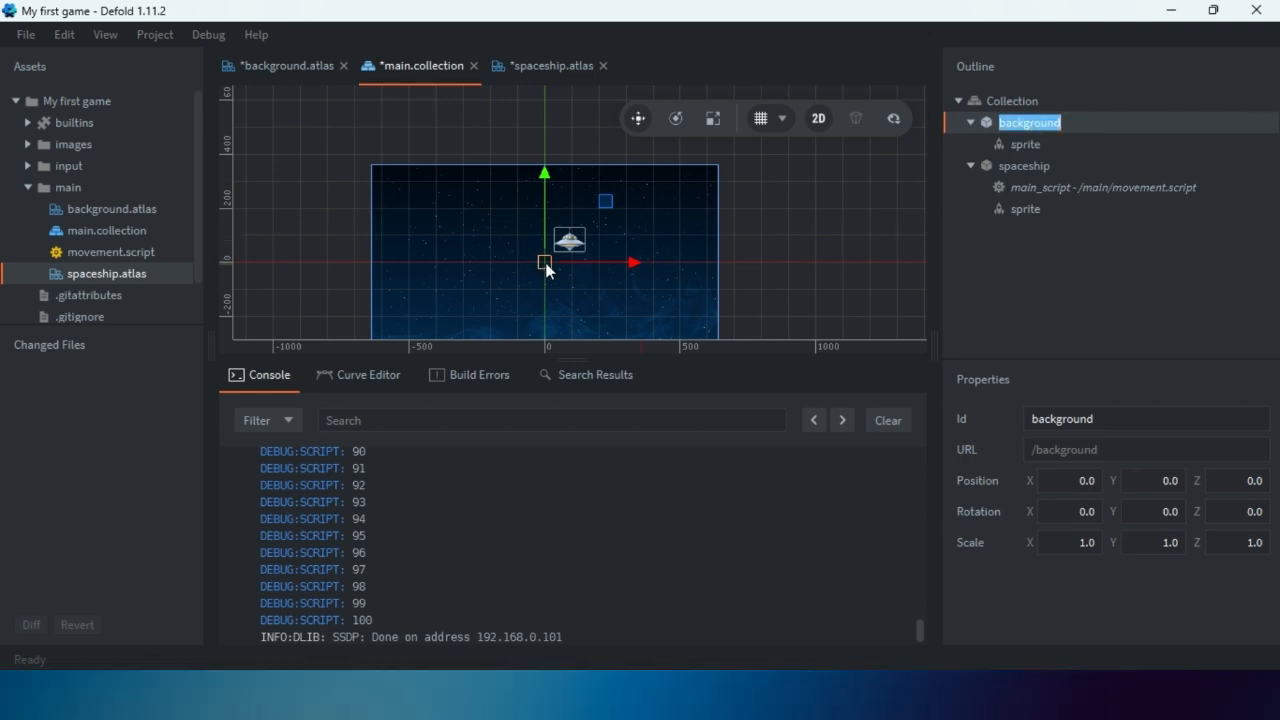
pyautogui.moveTo(550, 261); pyautogui.dragTo(711, 170)
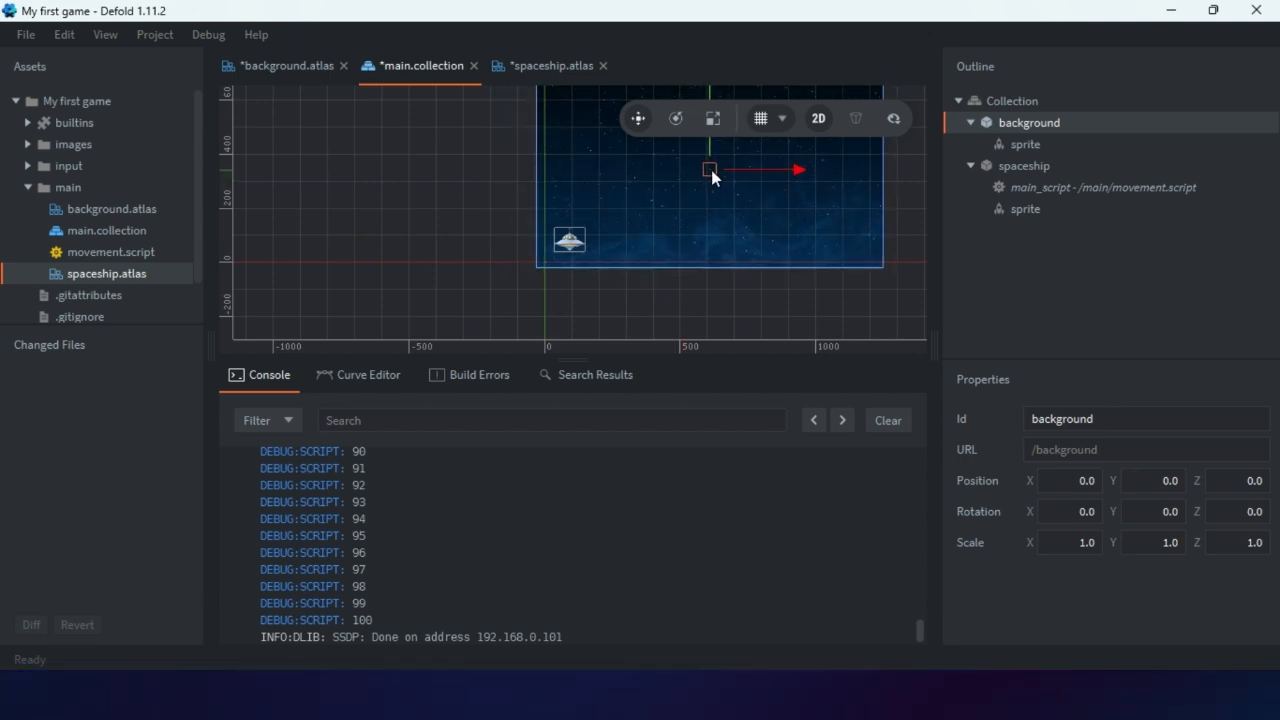
pyautogui.click(1024, 166)
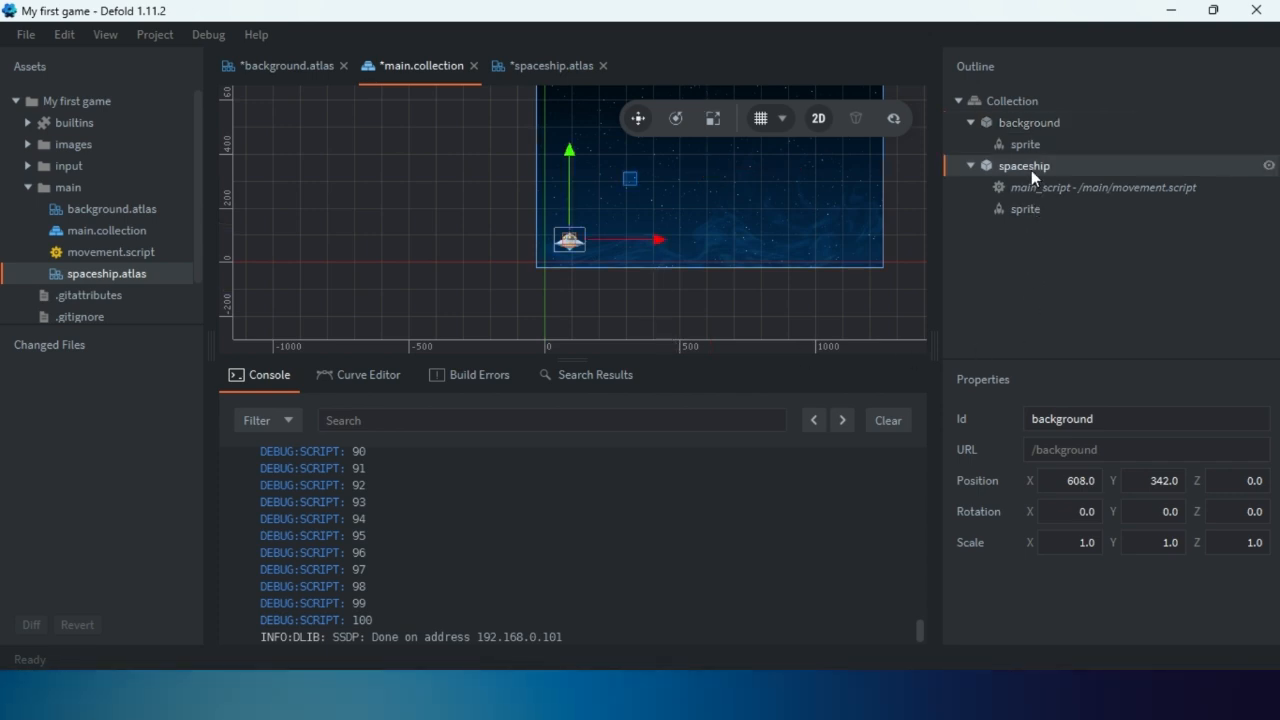
pyautogui.moveTo(575, 248)
pyautogui.mouseDown()
pyautogui.moveTo(591, 235)
pyautogui.moveTo(580, 229)
pyautogui.mouseUp()
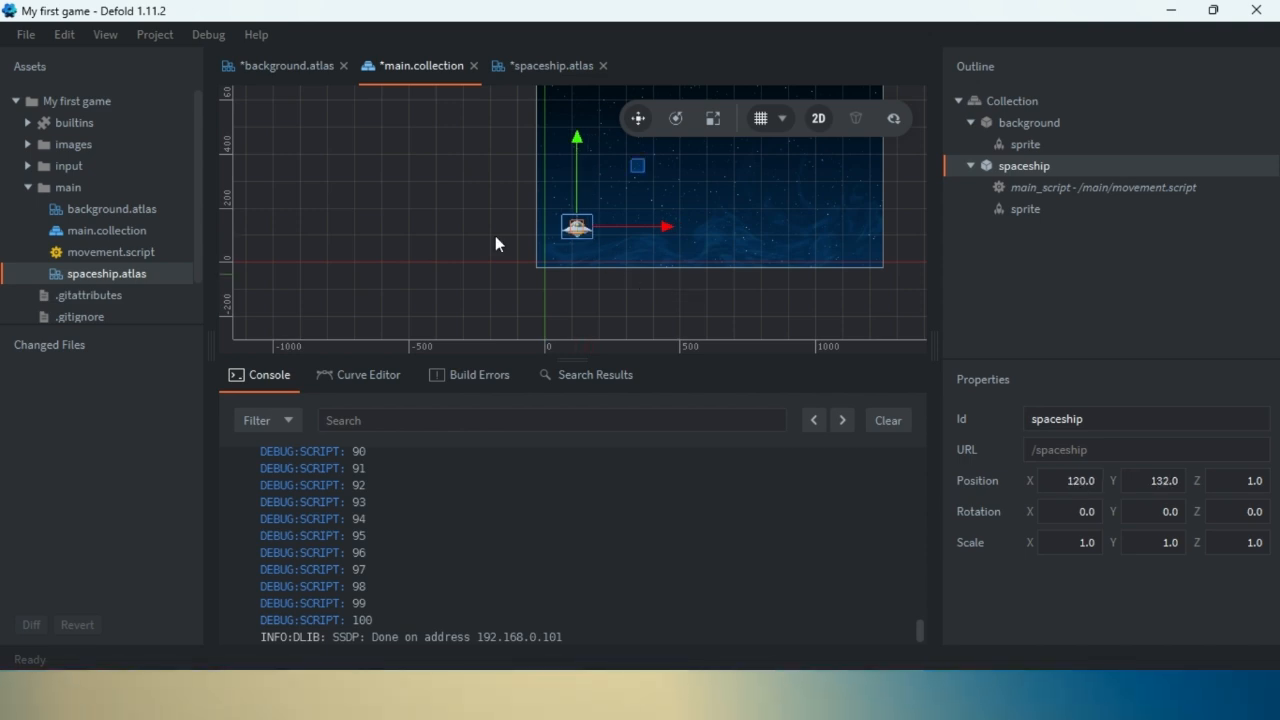
# Build and run the game to check the repositioned background and spaceship, and close the game window.
pyautogui.click(152, 35)
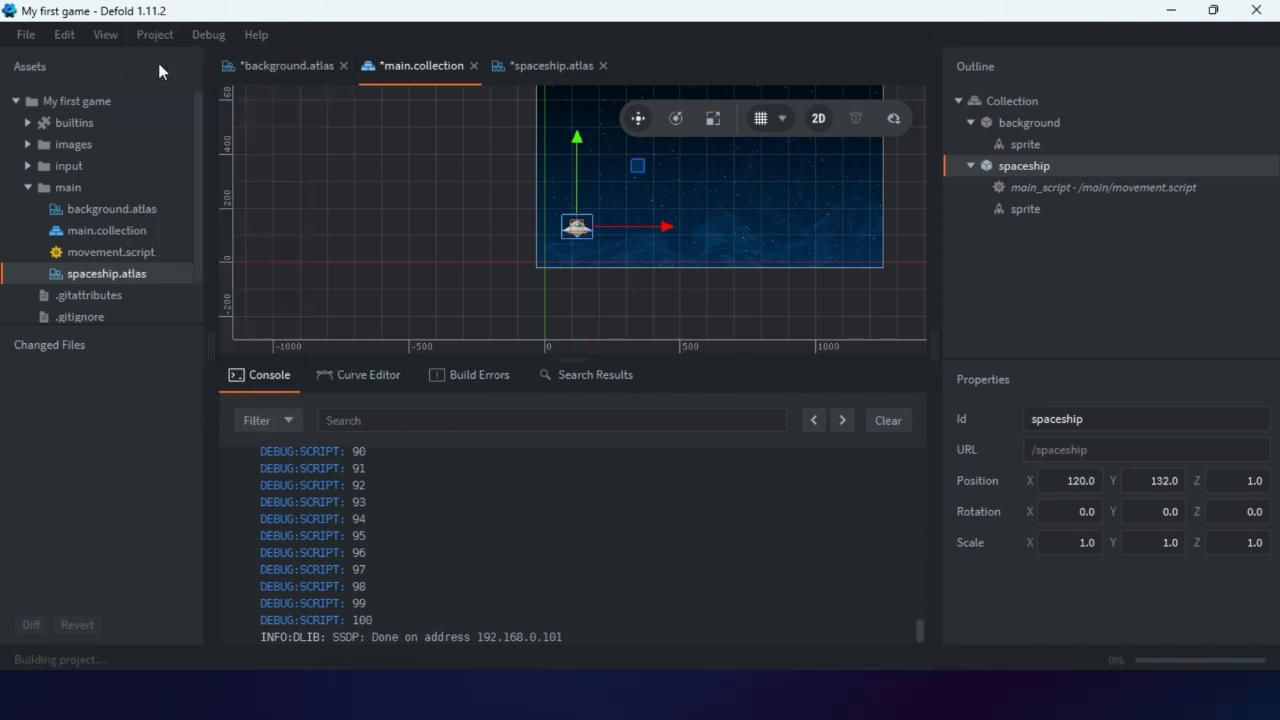
pyautogui.click(158, 63)
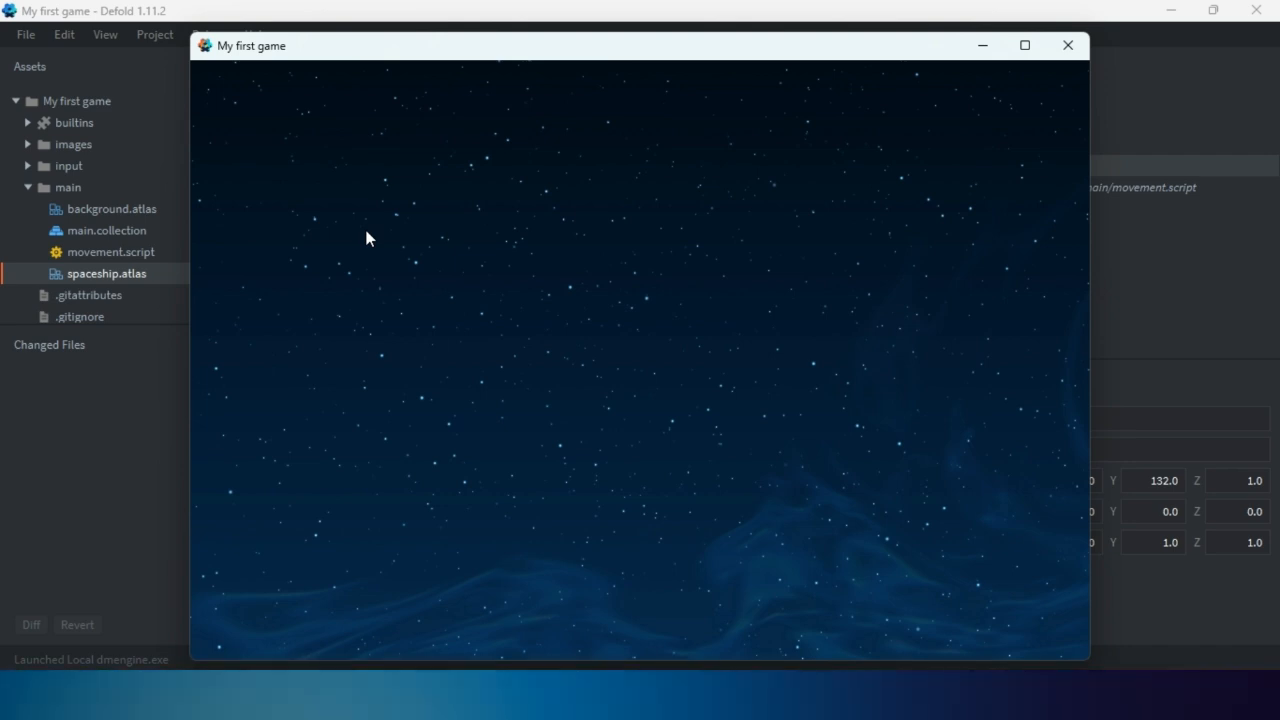
pyautogui.click(1068, 45)
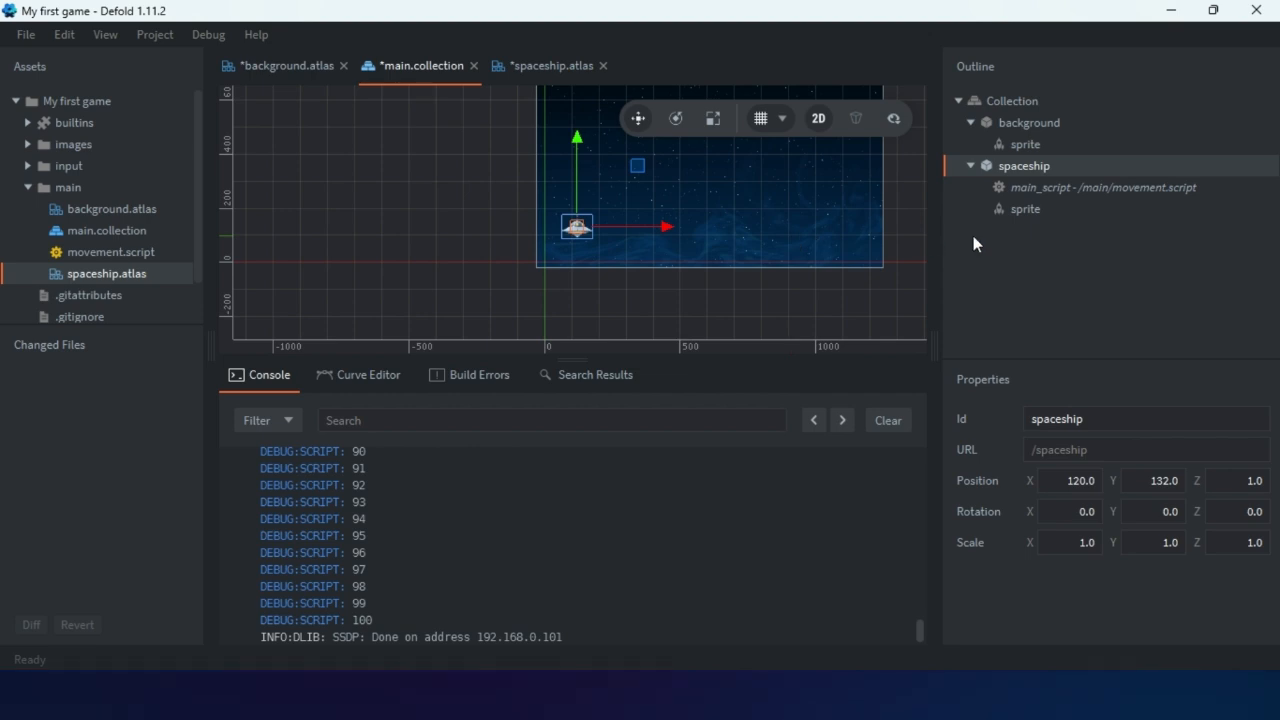
# Check the Z positions of the spaceship and background game objects, and build and run the game again.
pyautogui.click(1034, 187)
pyautogui.click(1034, 165)
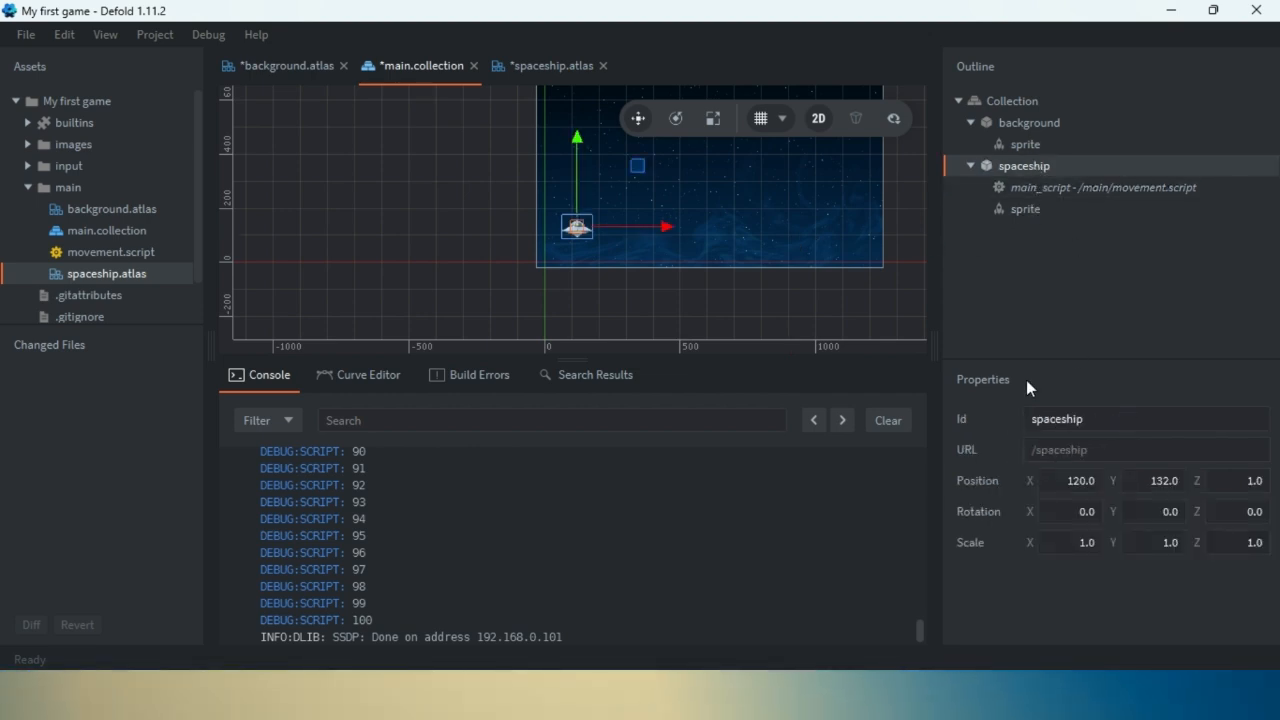
pyautogui.click(1245, 479)
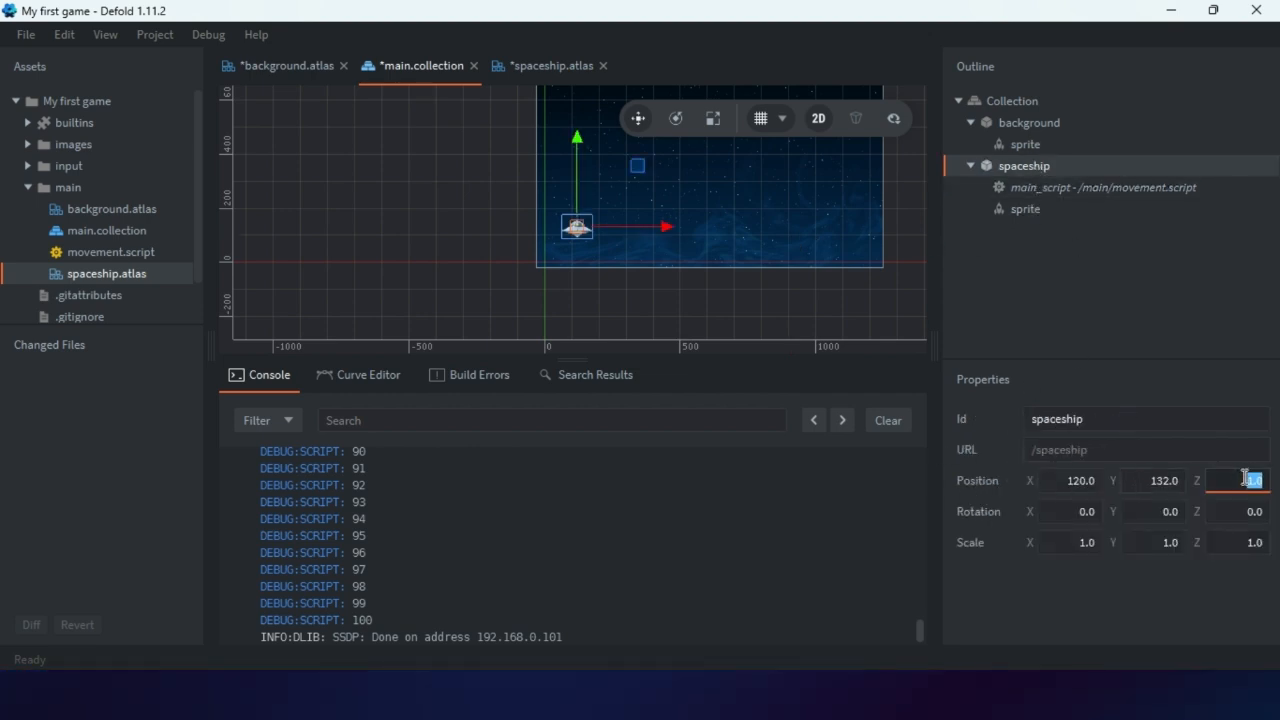
pyautogui.click(1245, 478)
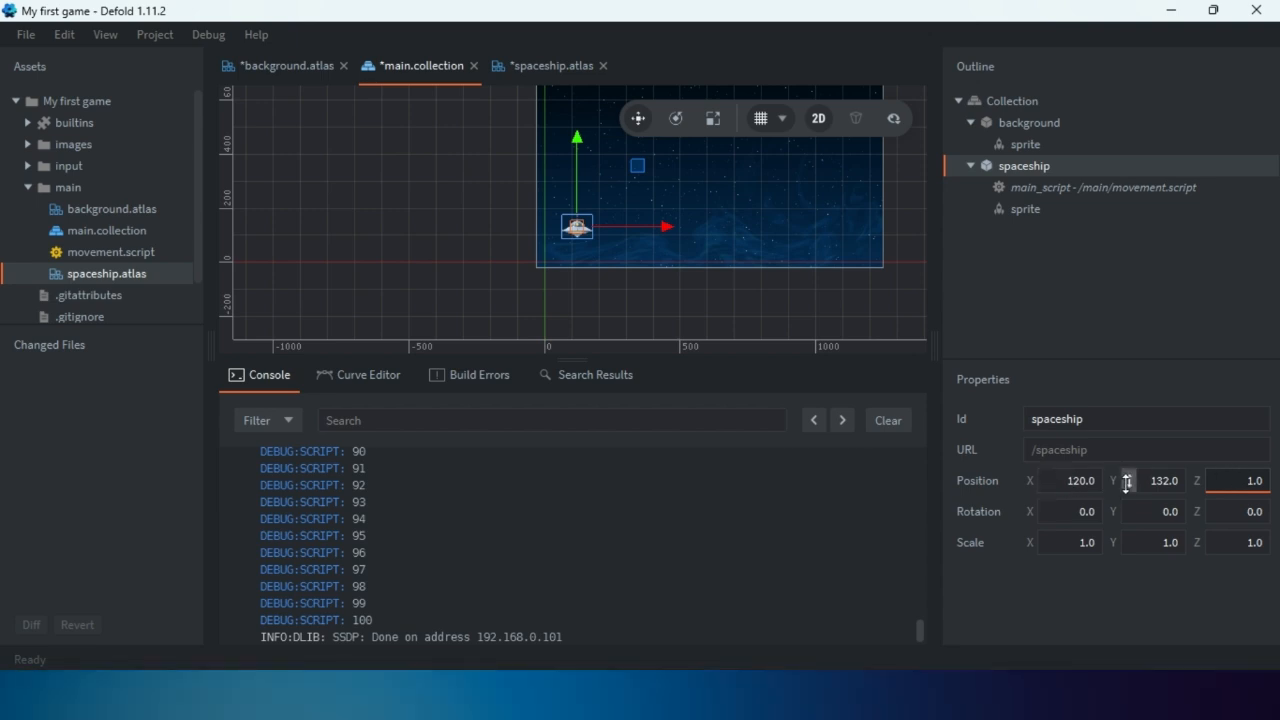
pyautogui.click(1027, 122)
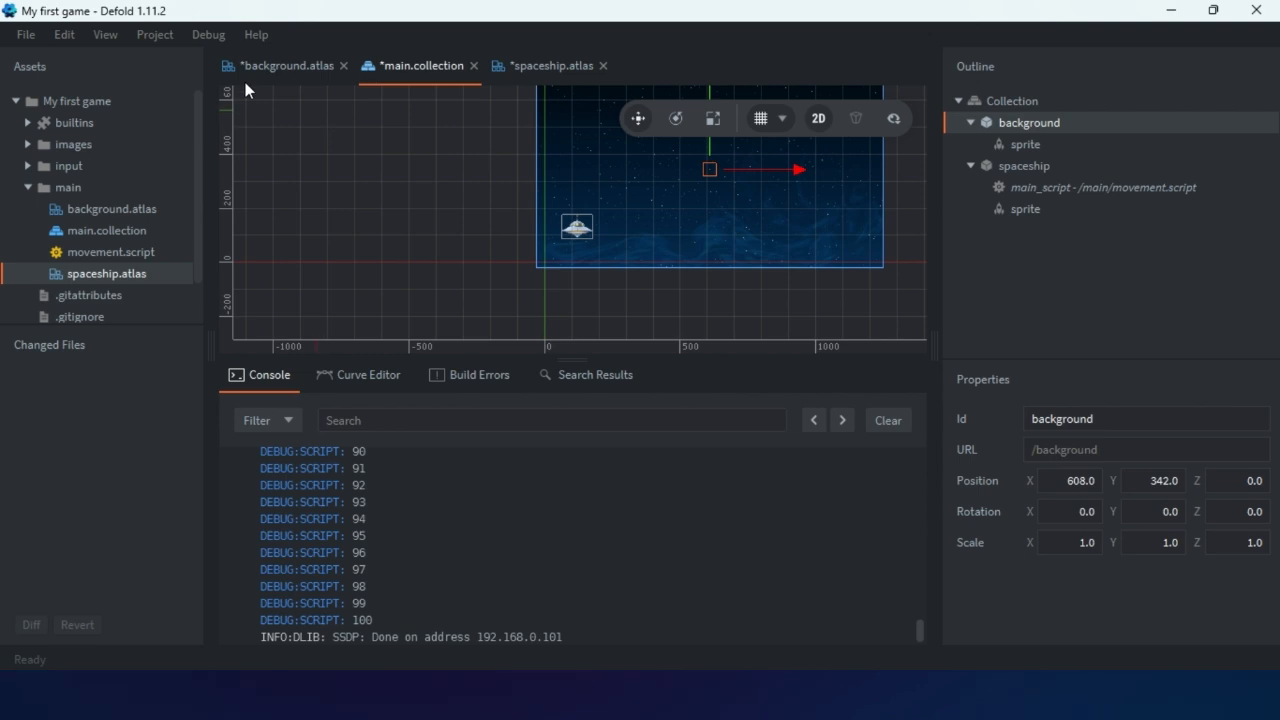
pyautogui.click(165, 33)
pyautogui.click(171, 66)
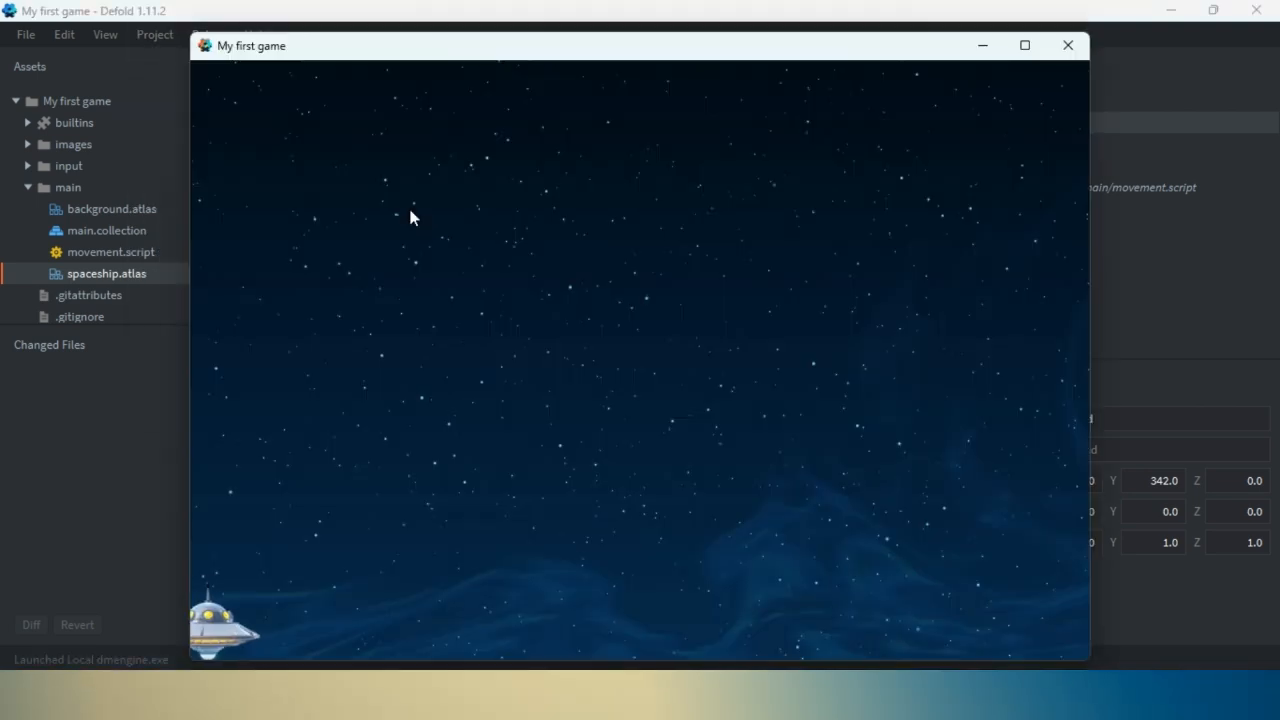